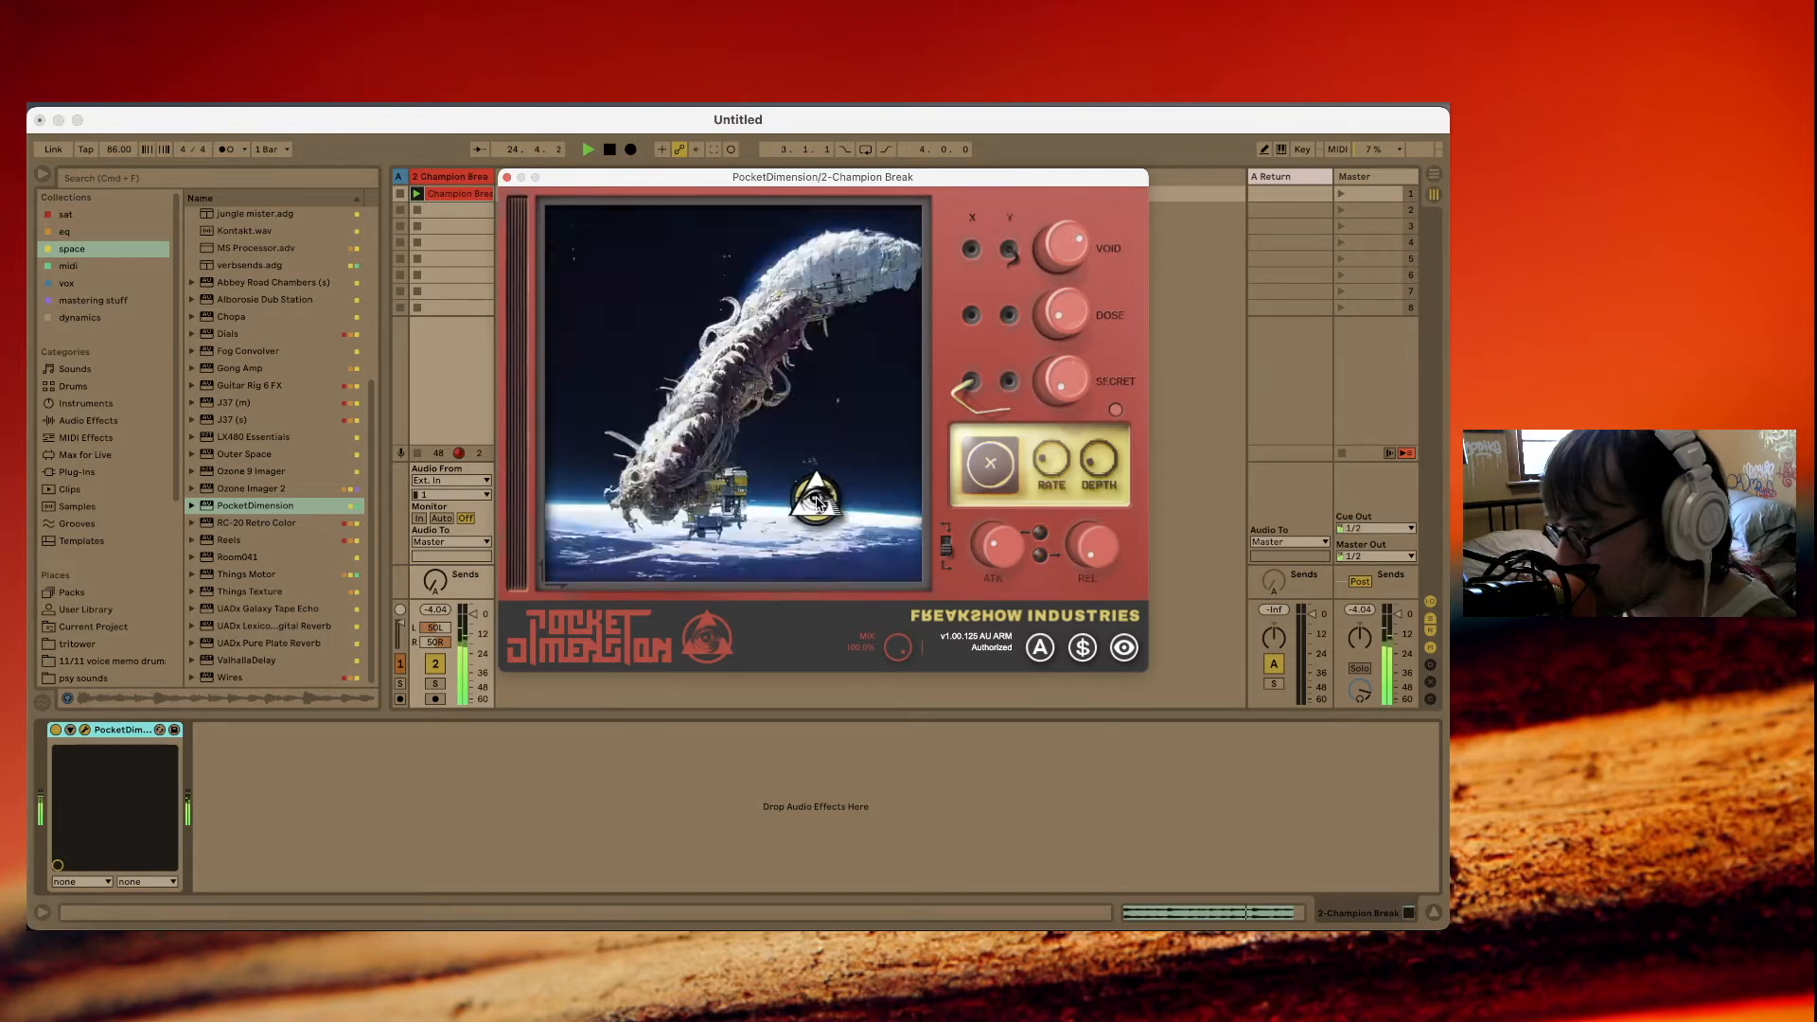
Insert a new audio track and set its input to 2-Champion Break, Post Mixer.
{"action": "left_click_drag", "start_coordinate": [592, 179], "coordinate": [801, 177]}
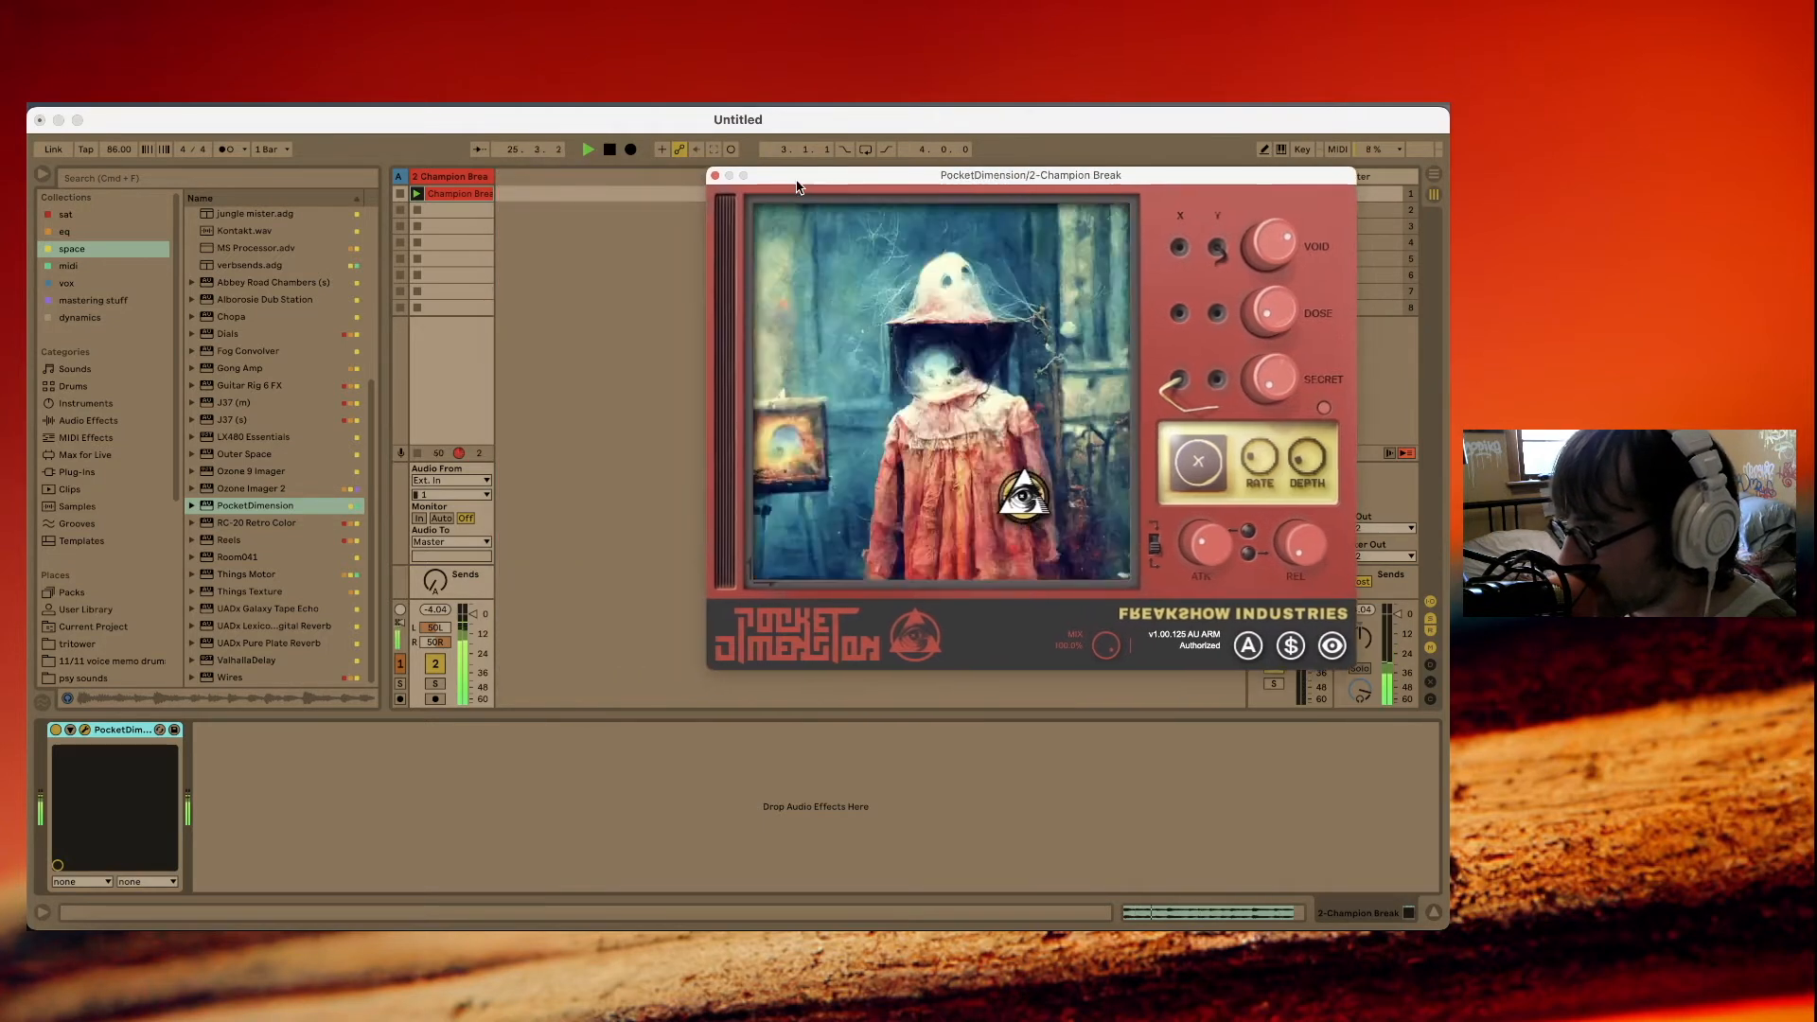
{"action": "right_click", "coordinate": [519, 181]}
{"action": "left_click", "coordinate": [549, 188]}
{"action": "left_click", "coordinate": [549, 482]}
{"action": "left_click", "coordinate": [538, 552]}
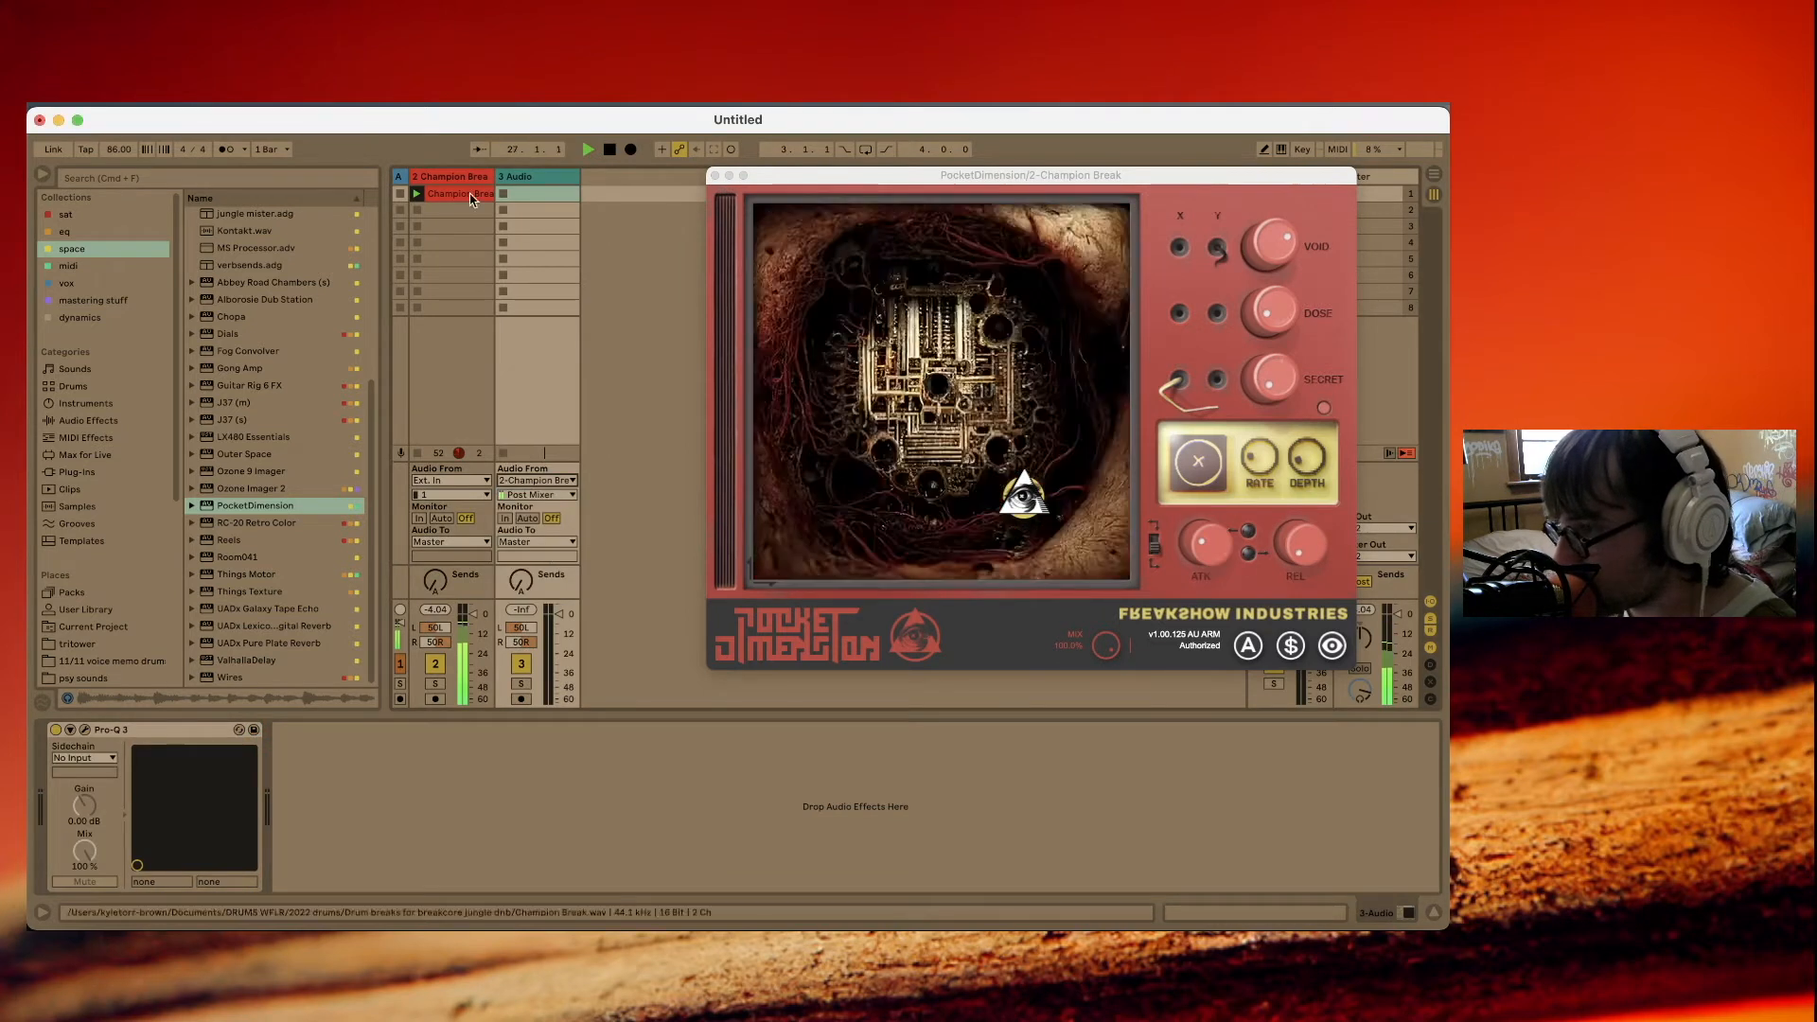
Record the processed break onto the new audio track while moving PocketDimension's eye control, and play the take back.
{"action": "left_click", "coordinate": [520, 699]}
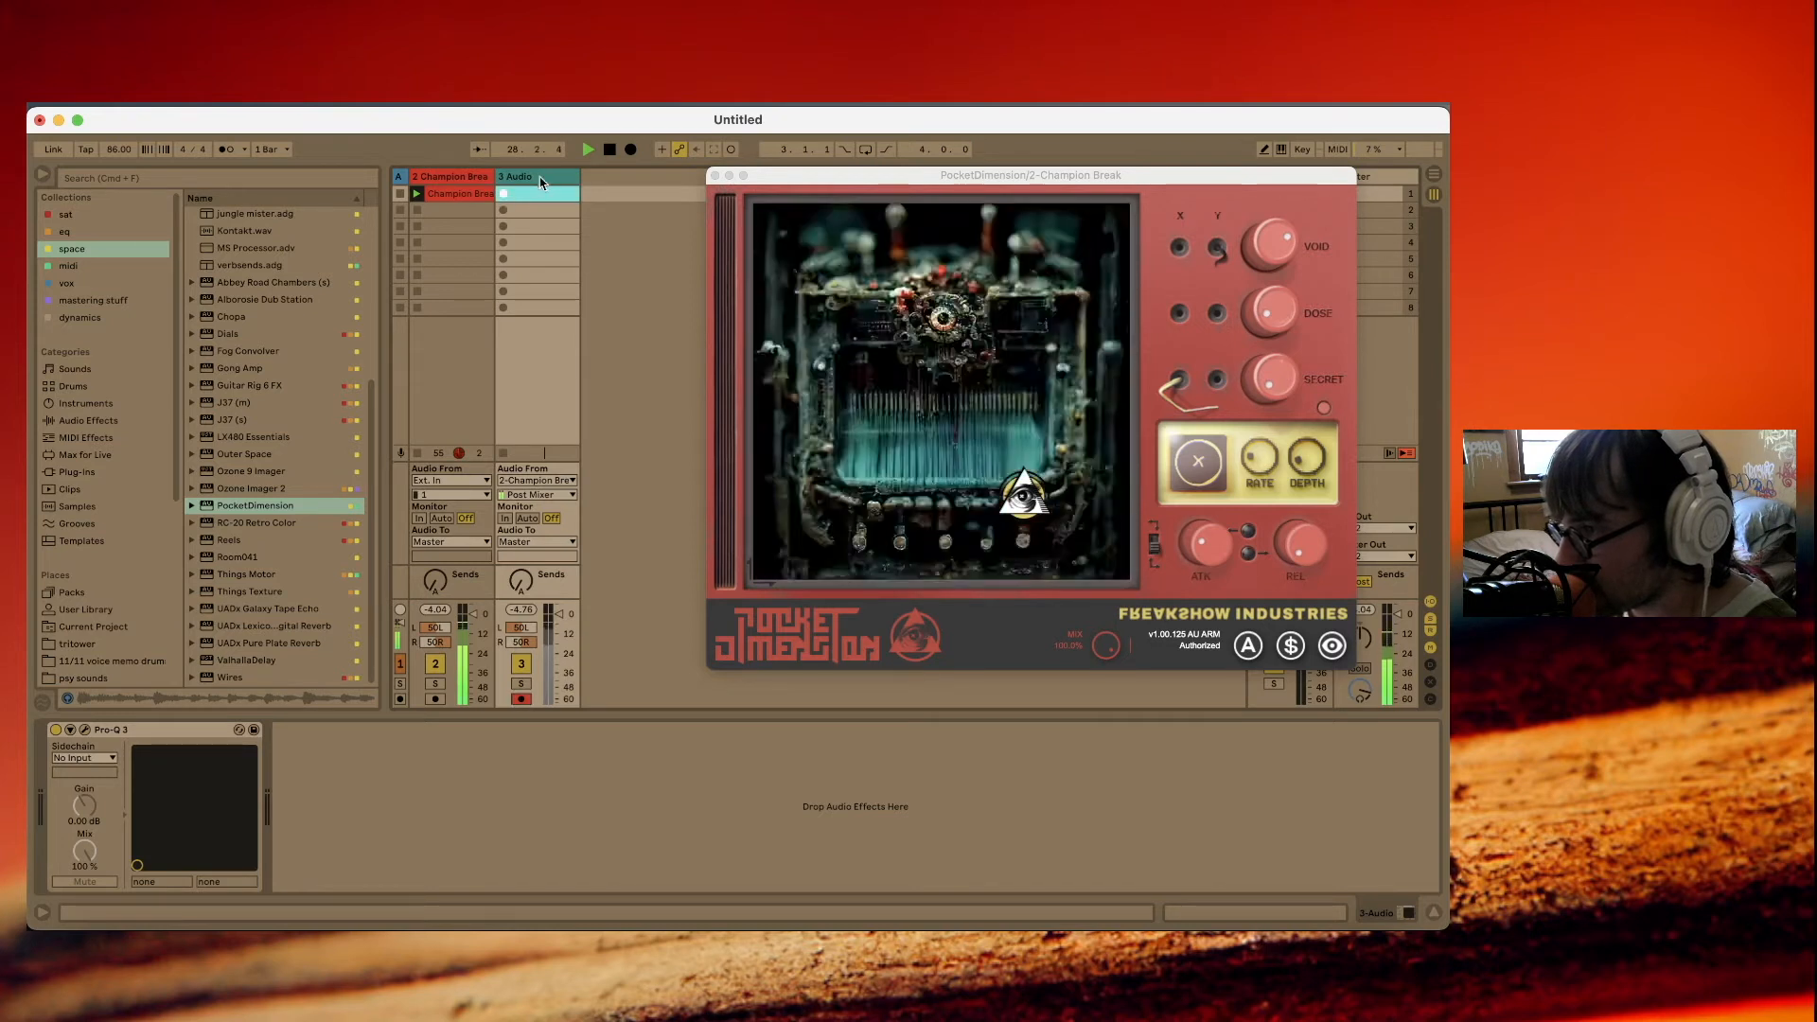
{"action": "left_click_drag", "start_coordinate": [920, 302], "coordinate": [1083, 426]}
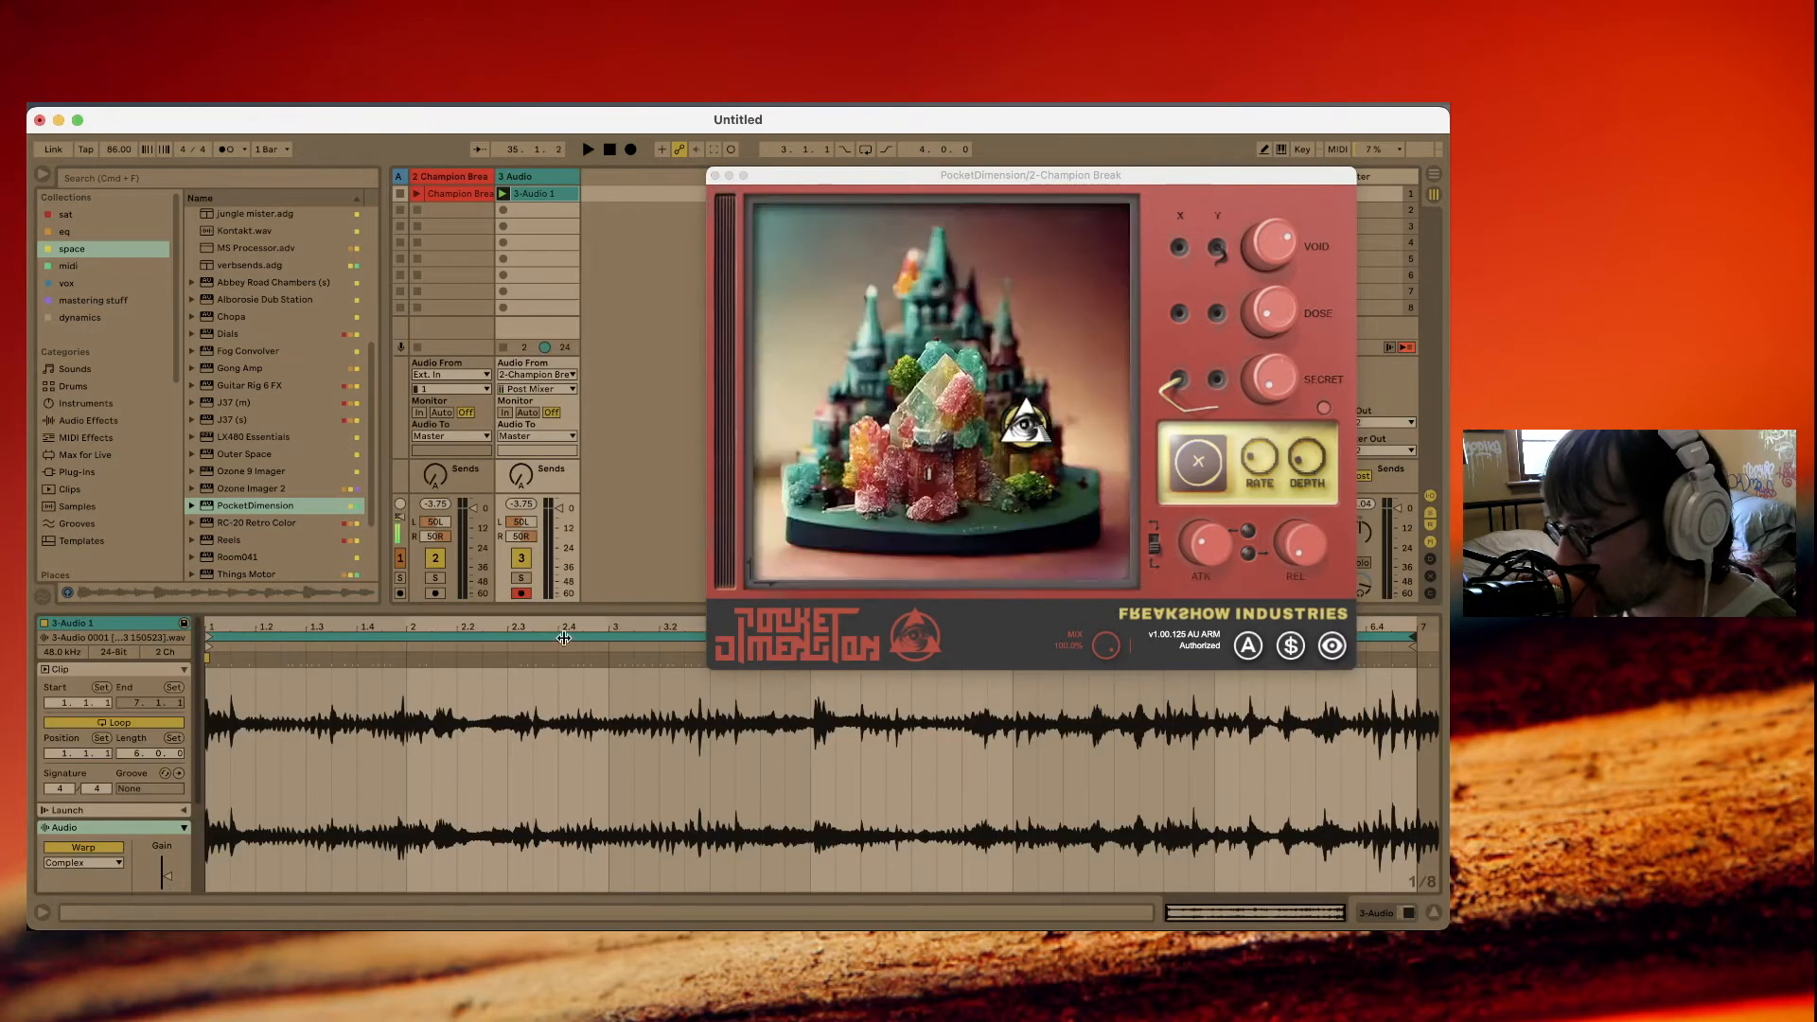
{"action": "key", "text": "space"}
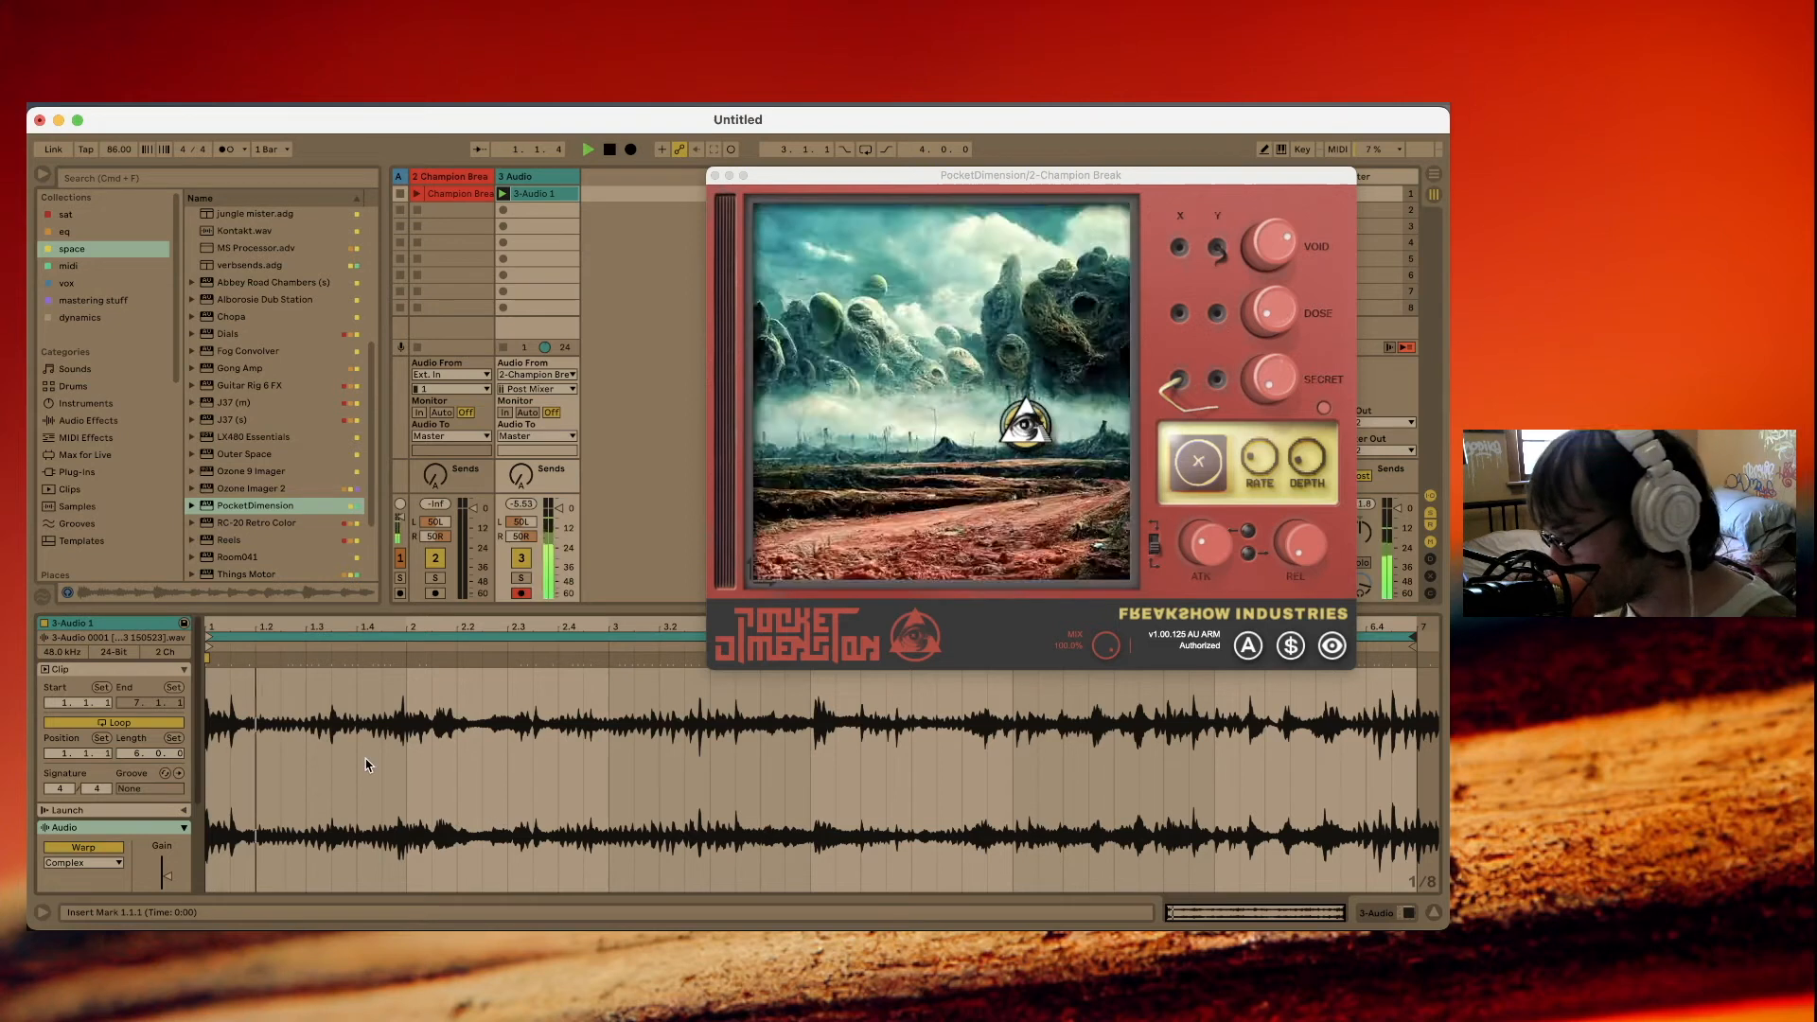
Set the recorded clip to Re-Pitch warping at 172 BPM and add warp markers along its hits.
{"action": "scroll", "coordinate": [152, 804], "scroll_direction": "down", "scroll_amount": 3}
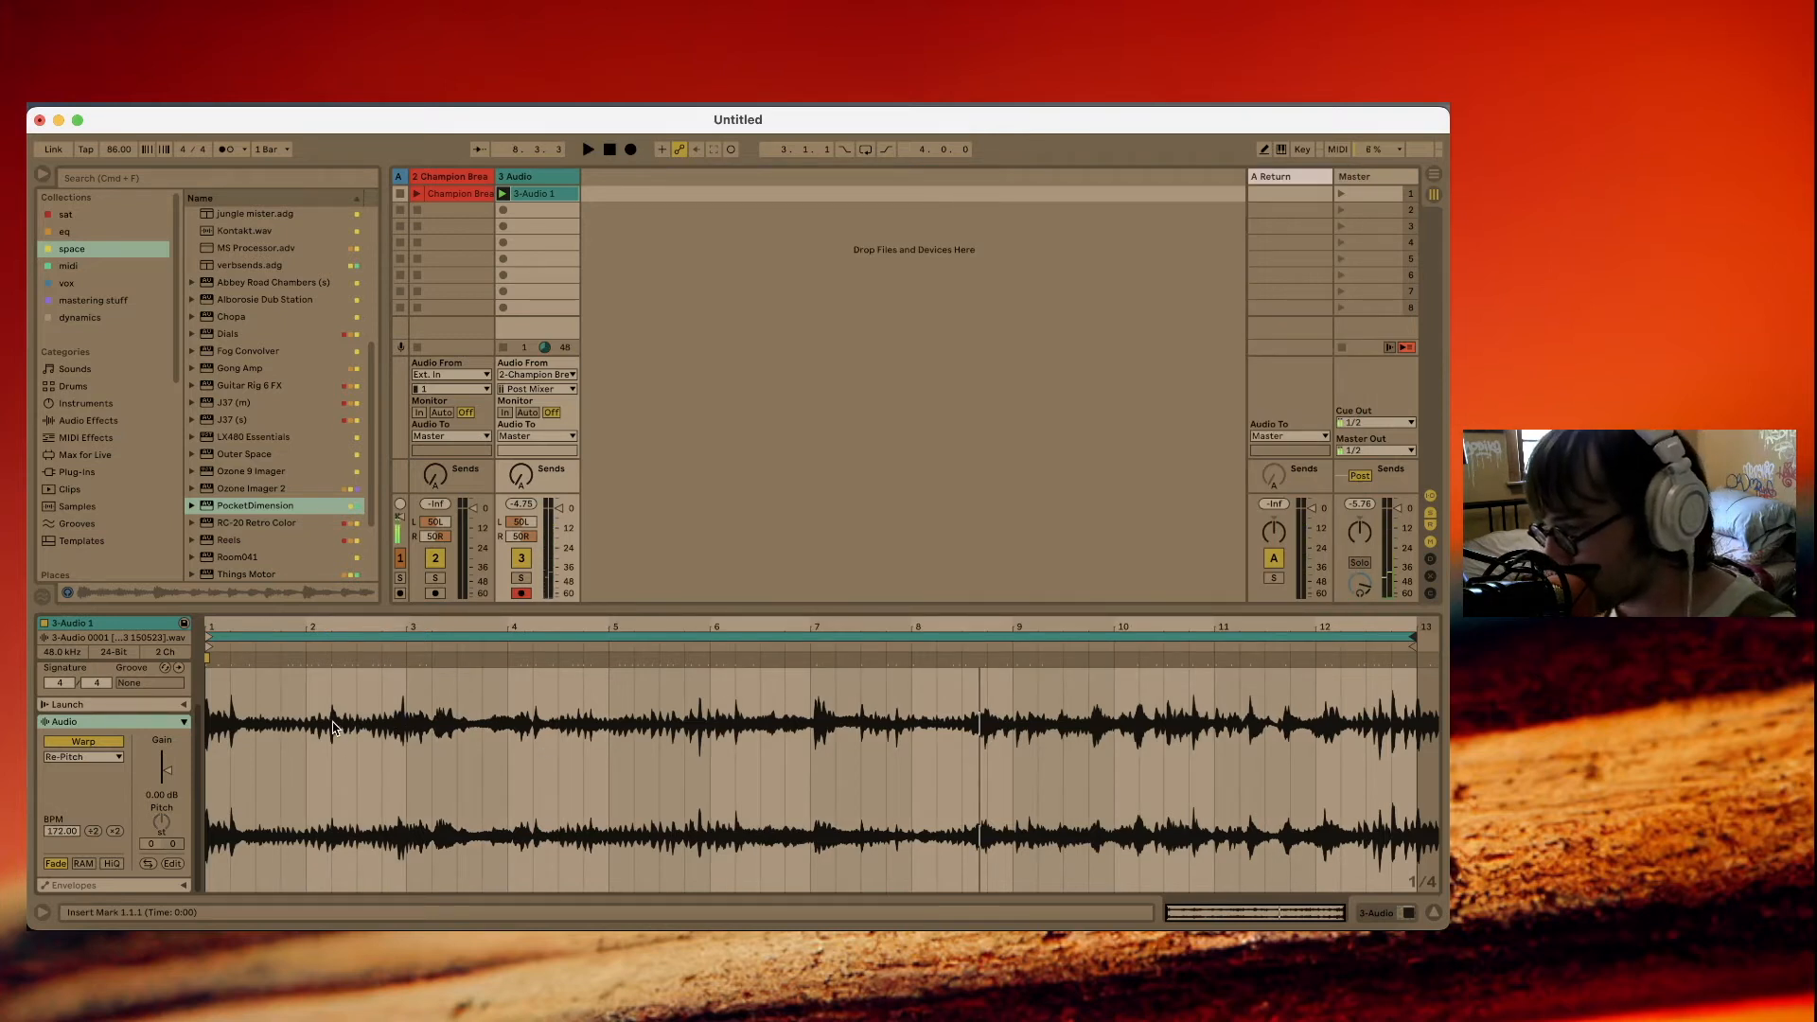
{"action": "left_click", "coordinate": [332, 725]}
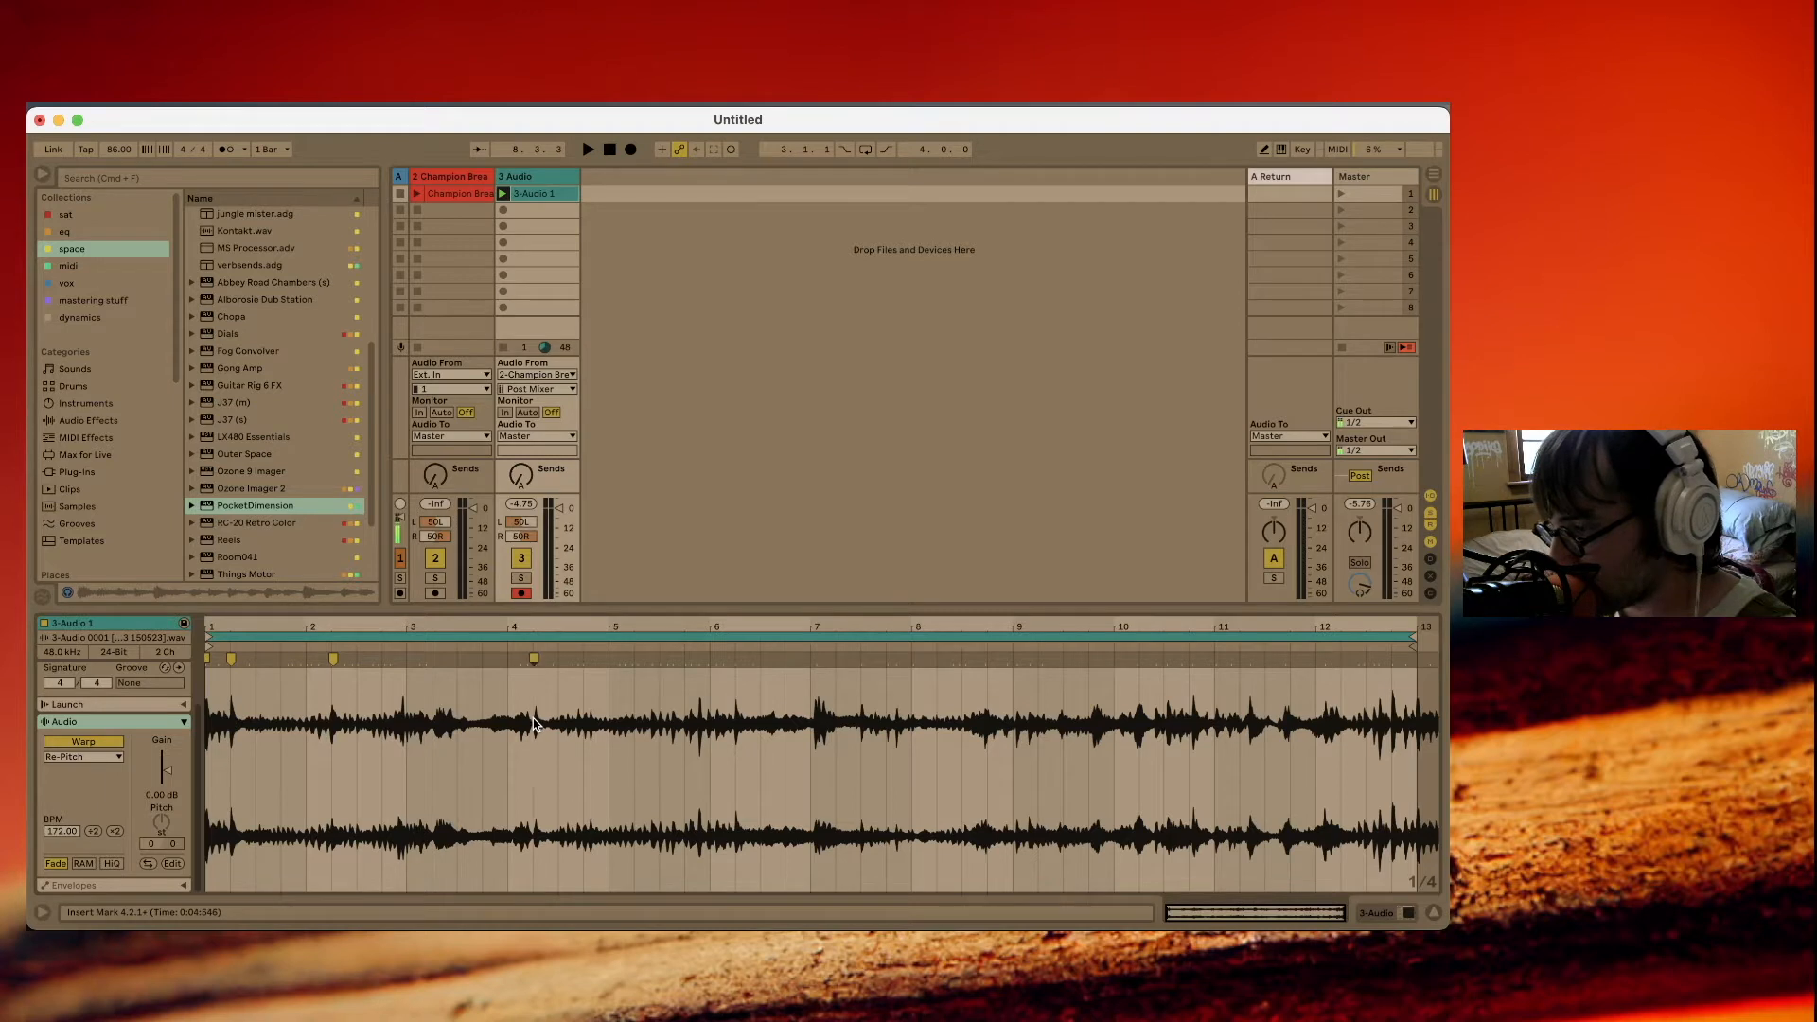
{"action": "left_click", "coordinate": [737, 723]}
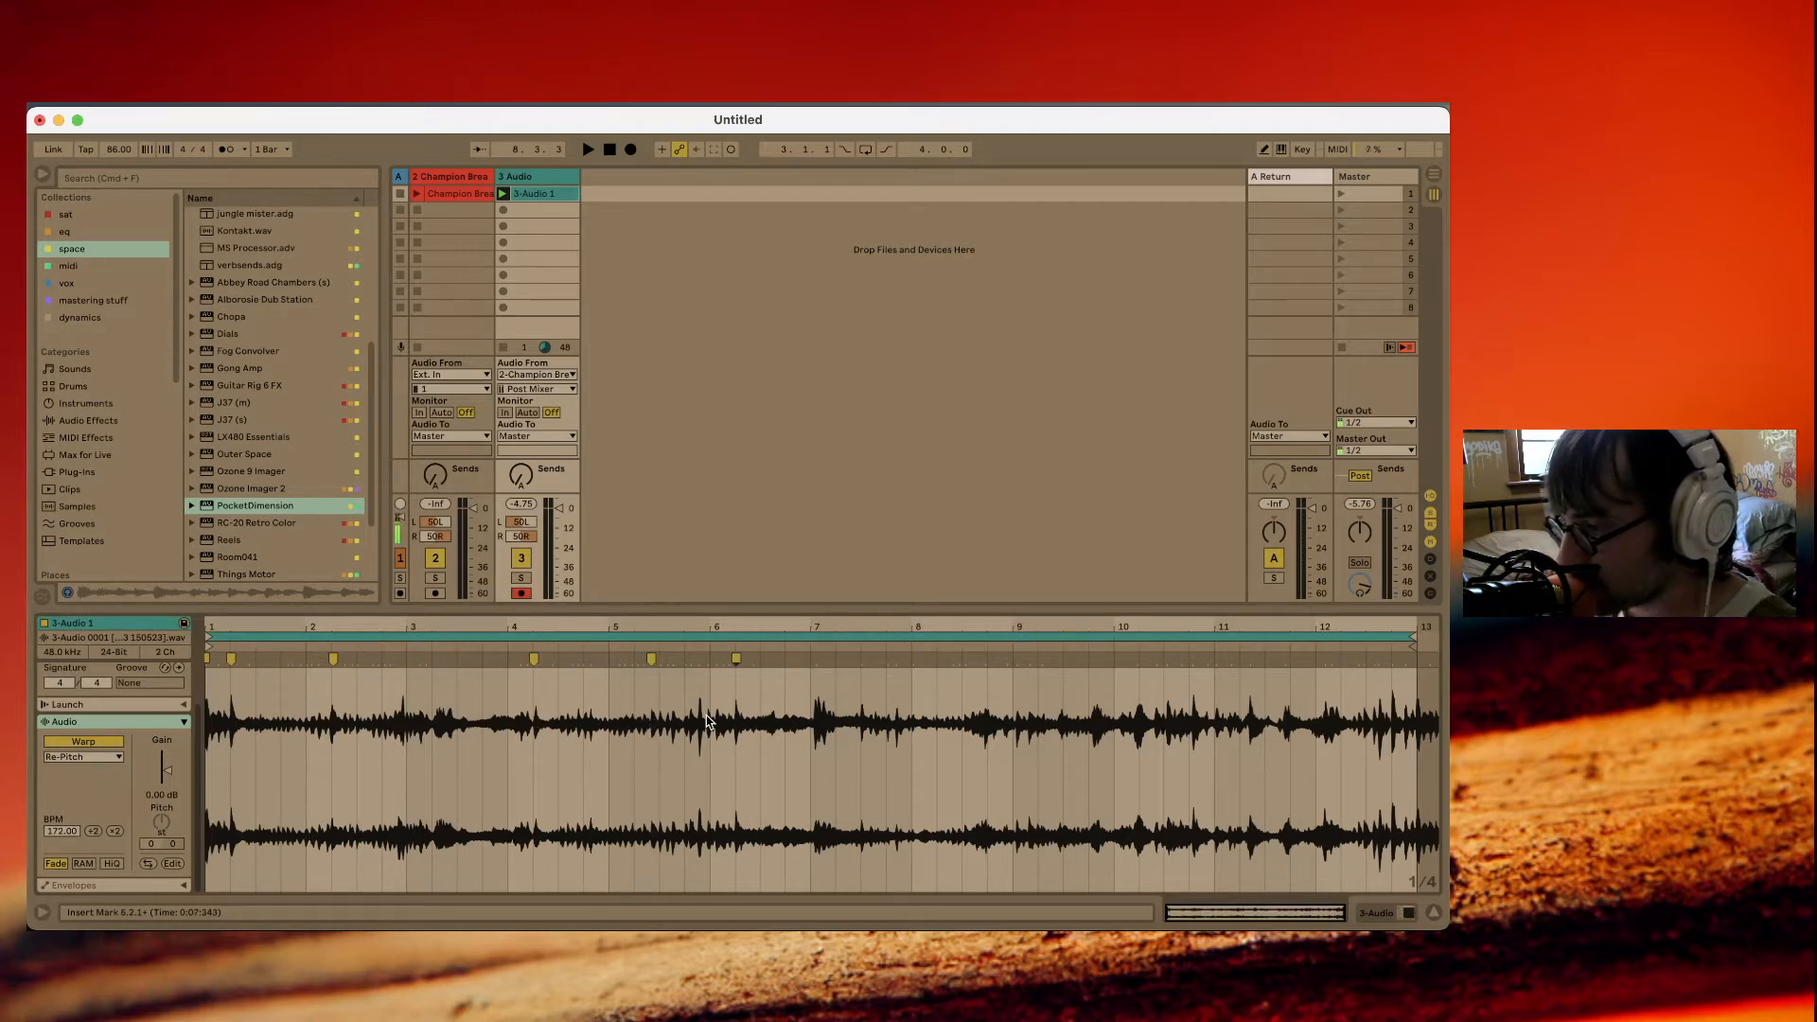
Slice the recorded clip to a new MIDI track with one slice per transient.
{"action": "right_click", "coordinate": [859, 726]}
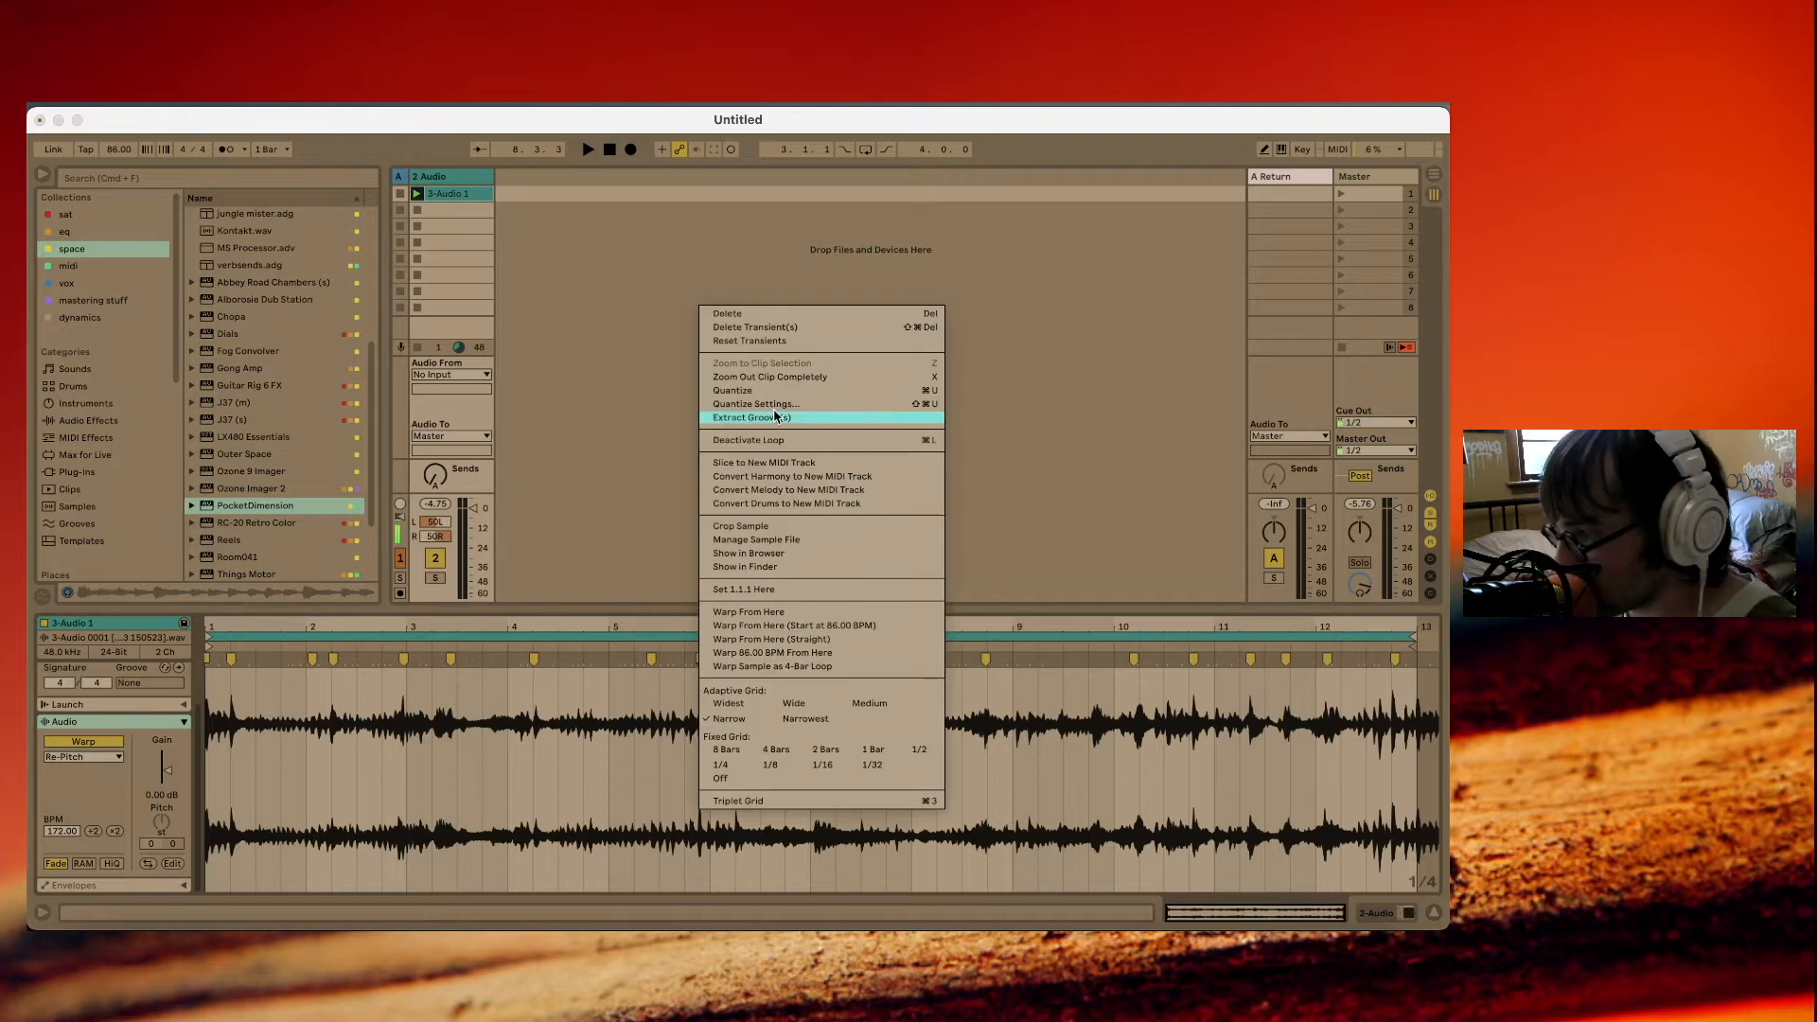
{"action": "left_click", "coordinate": [779, 464]}
{"action": "left_click", "coordinate": [784, 480]}
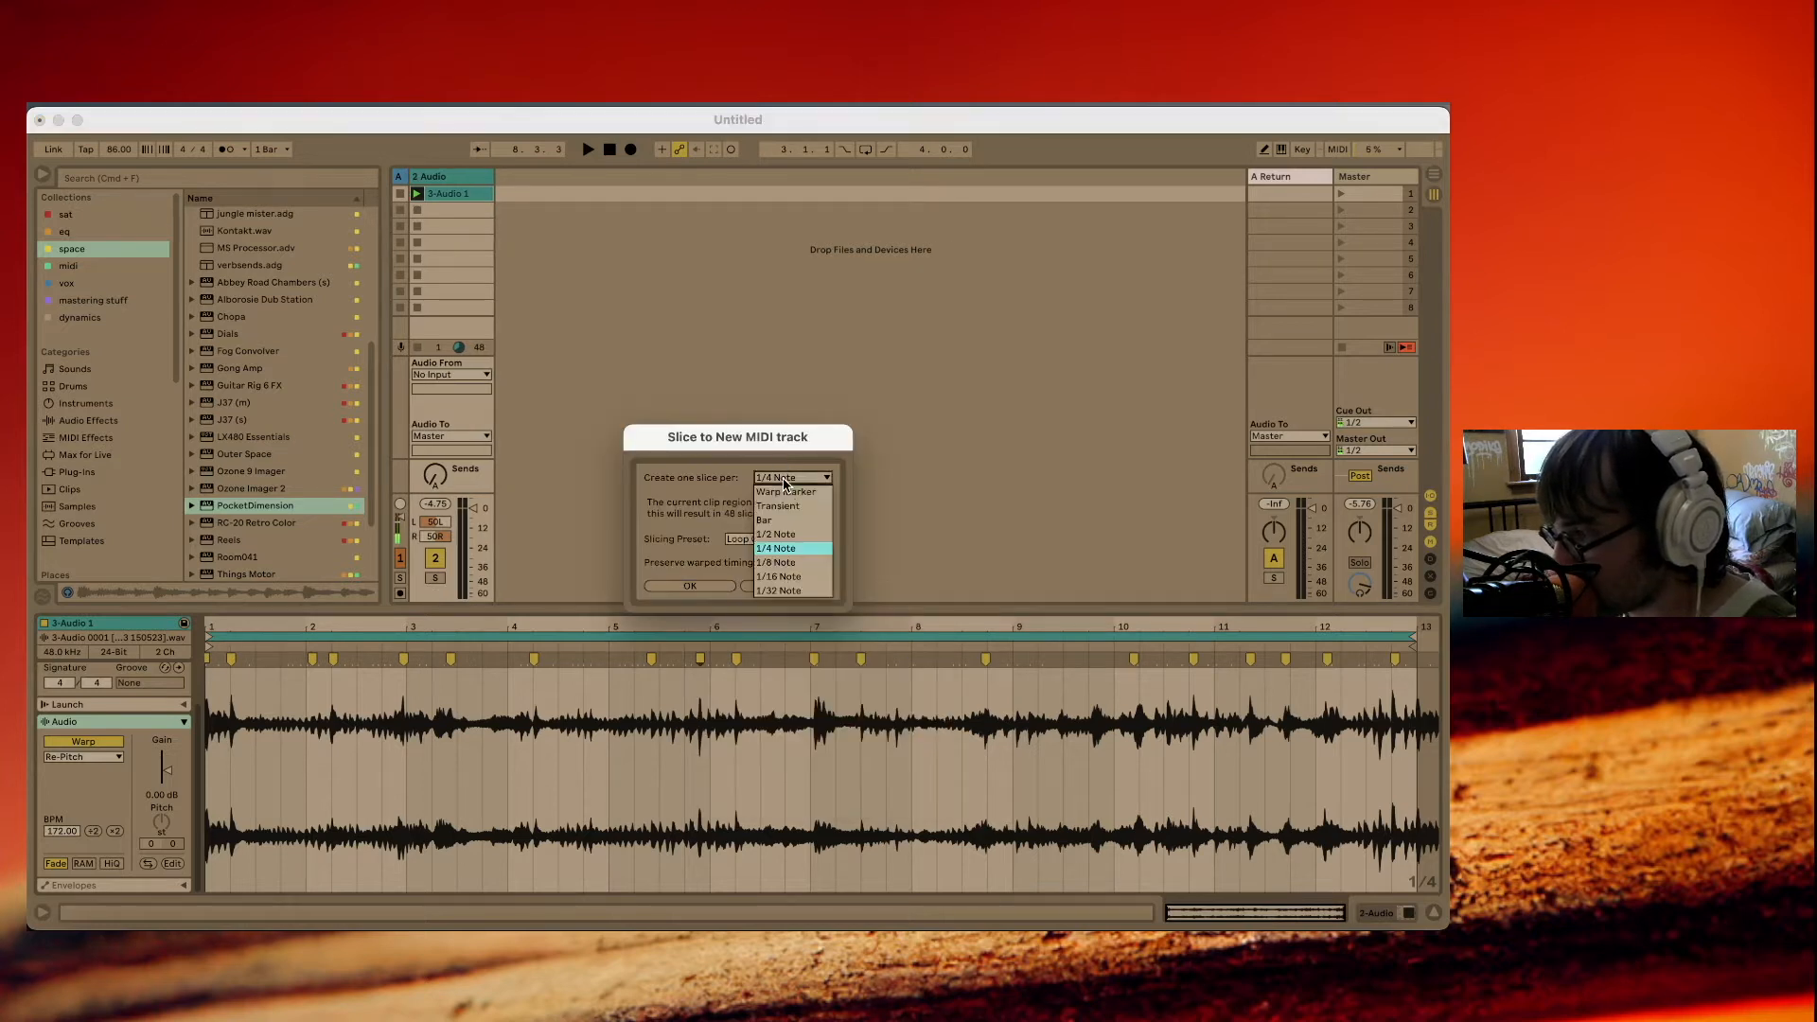
{"action": "left_click", "coordinate": [783, 508]}
{"action": "left_click", "coordinate": [690, 587]}
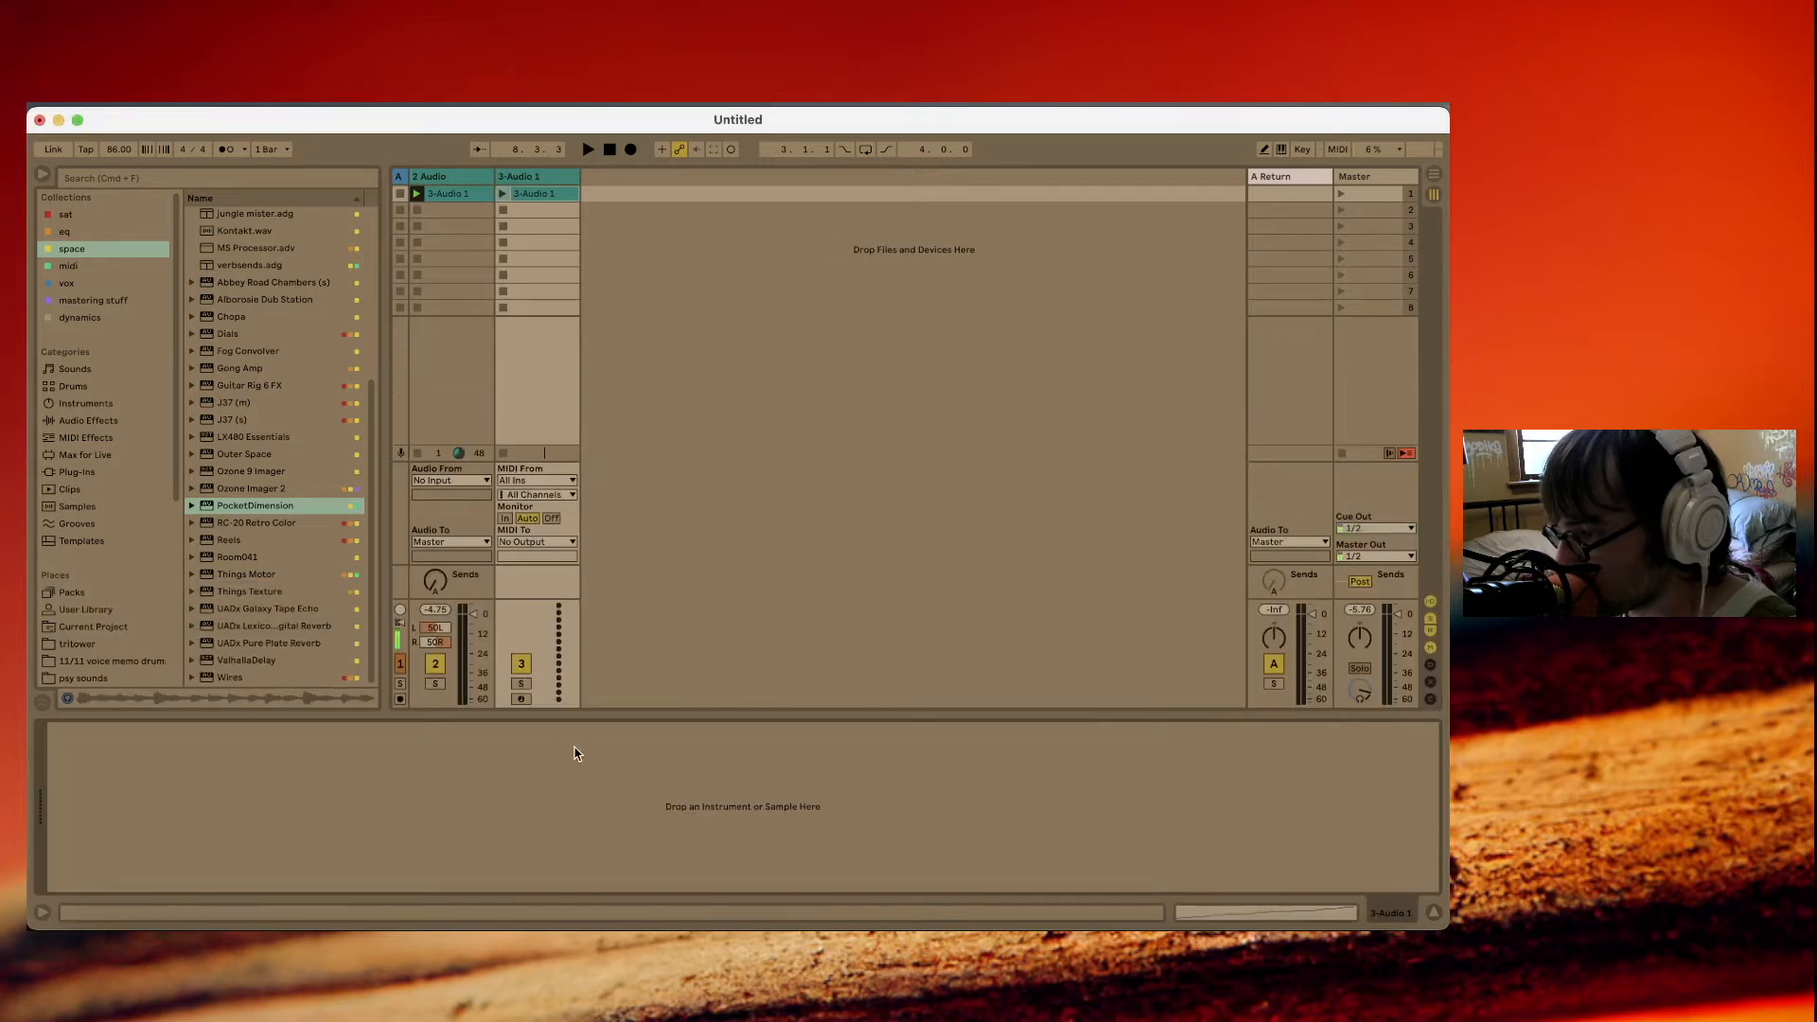
Arm the sliced MIDI track for recording and delete both existing clips along with the old audio track.
{"action": "left_click", "coordinate": [523, 700]}
{"action": "left_click", "coordinate": [559, 194]}
{"action": "key", "text": "Delete"}
{"action": "left_click", "coordinate": [452, 194]}
{"action": "key", "text": "Delete"}
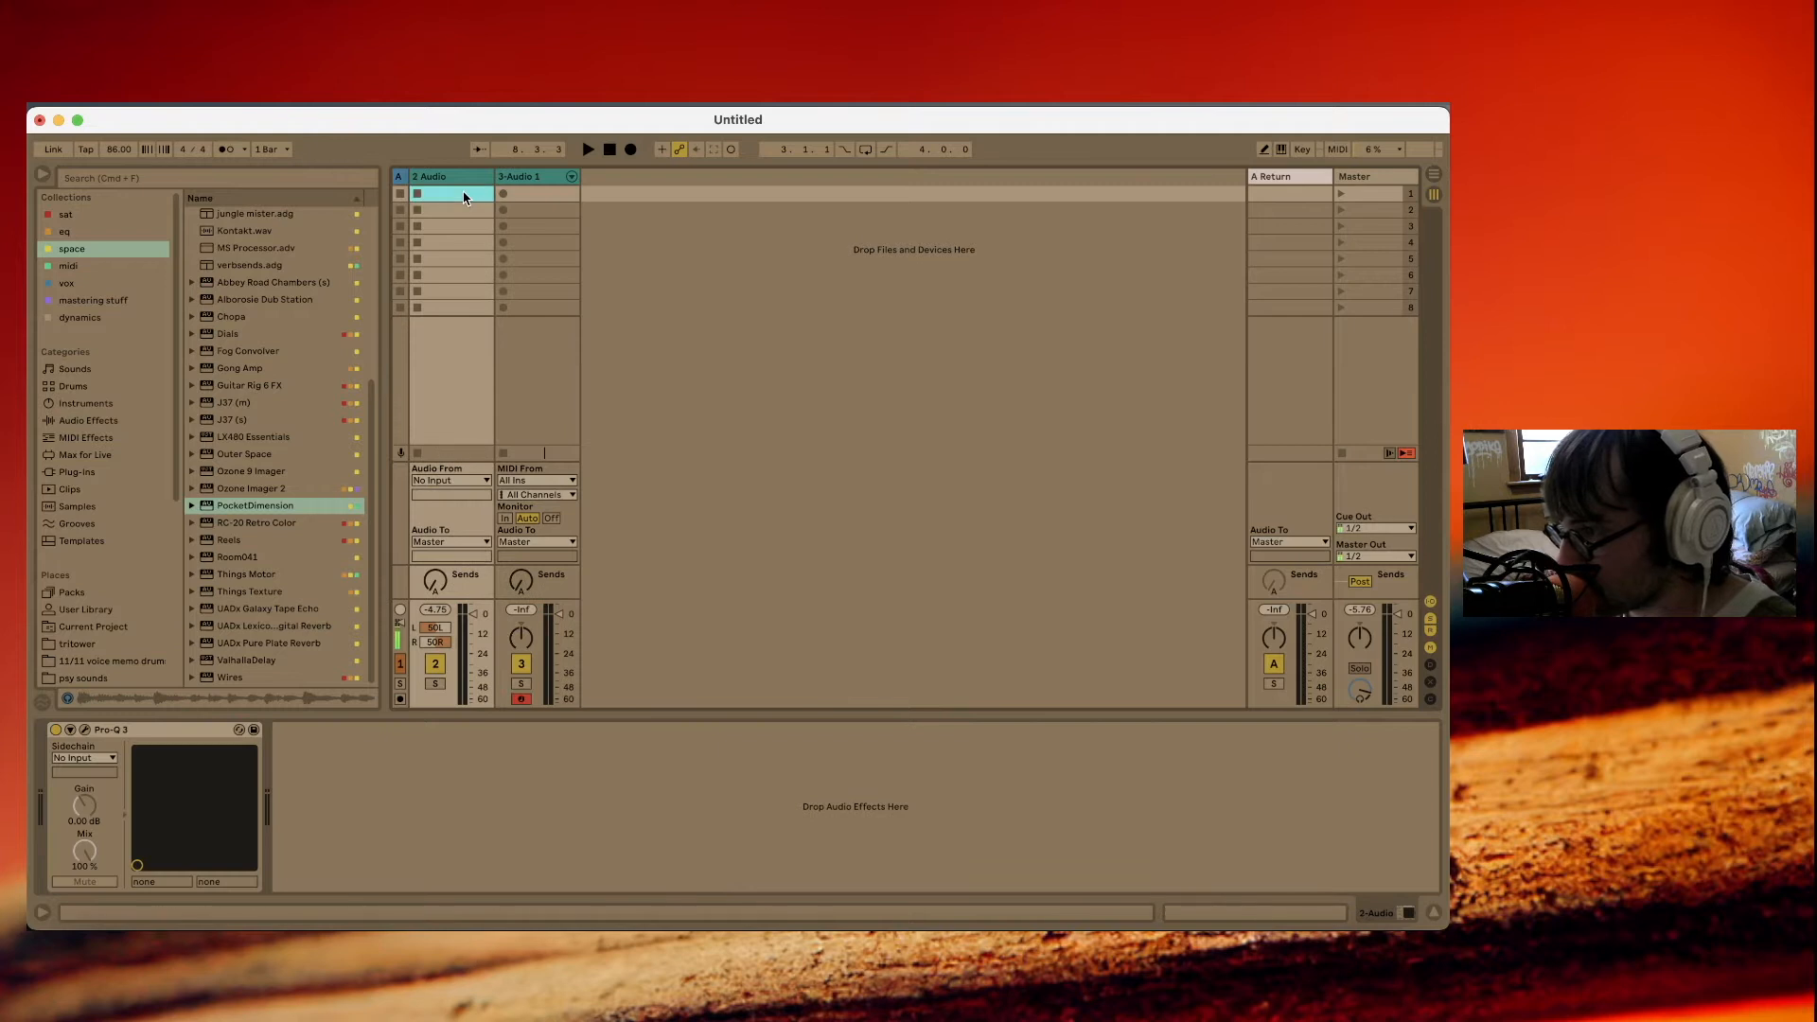
{"action": "left_click", "coordinate": [461, 182]}
{"action": "key", "text": "Delete"}
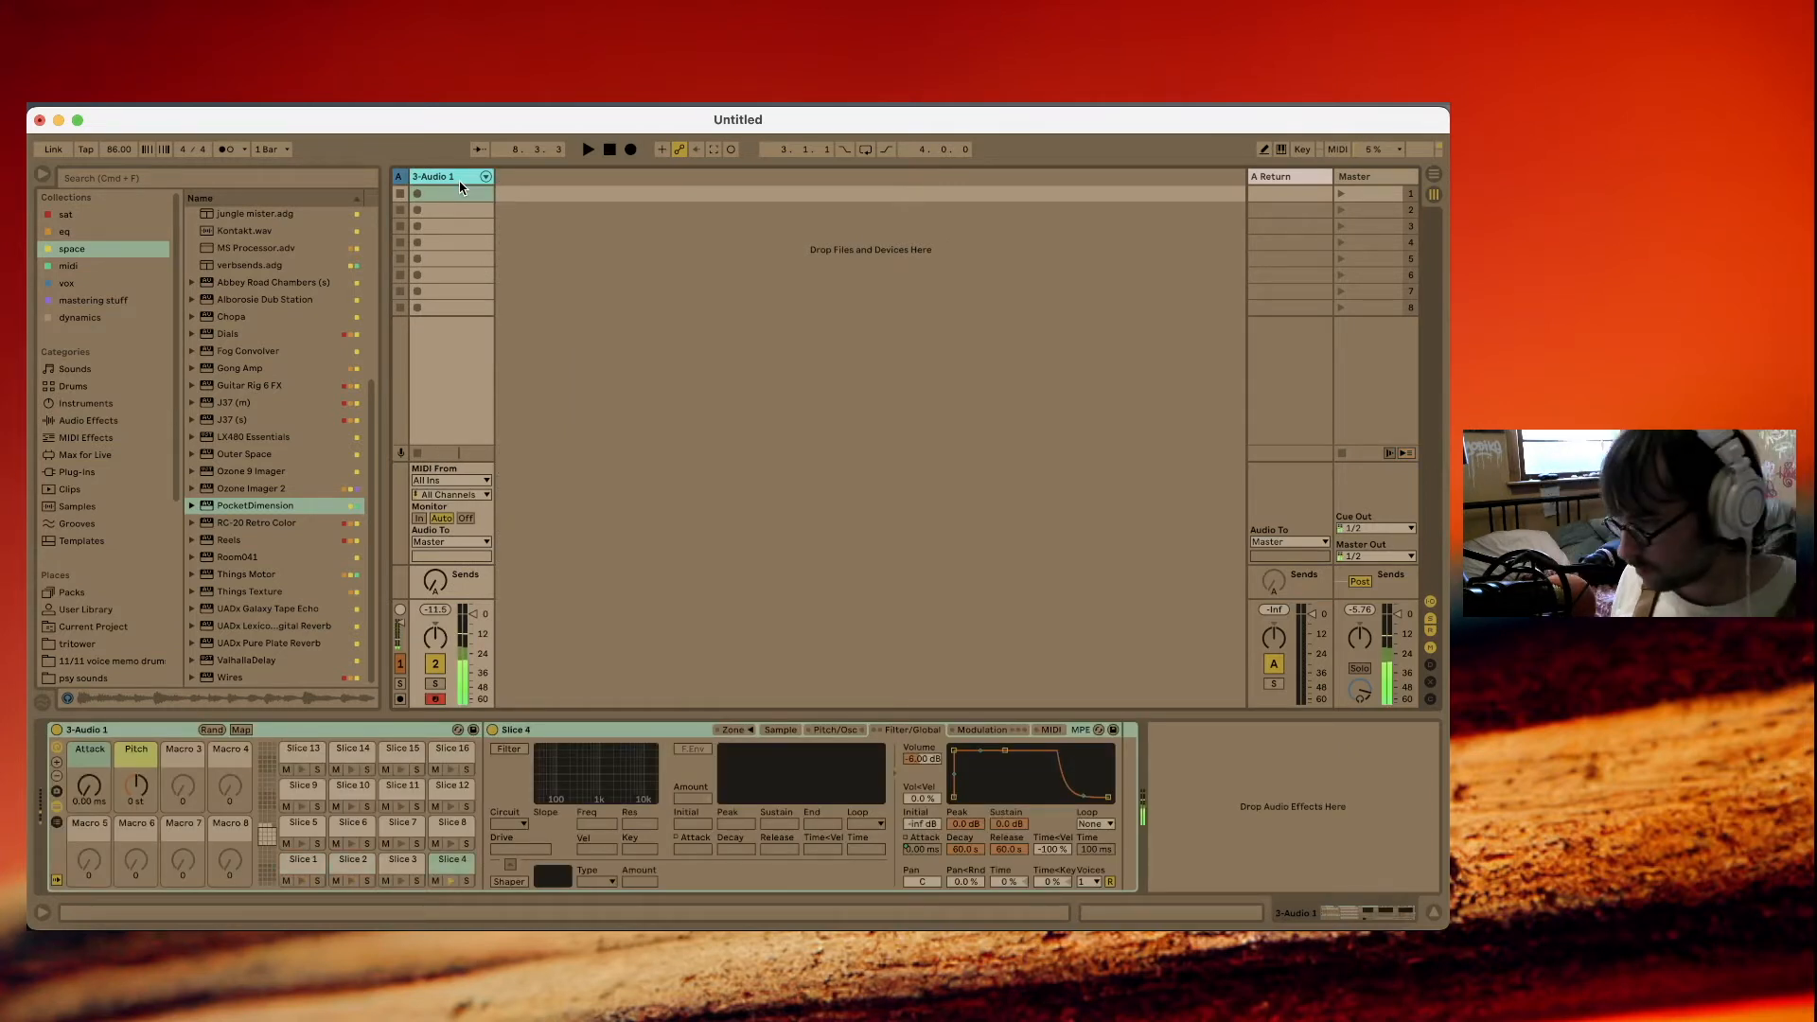
Tap in a tempo of 142.26 BPM and record a slice pattern, placing its clip on a duplicate of the sliced track.
{"action": "left_click", "coordinate": [86, 150]}
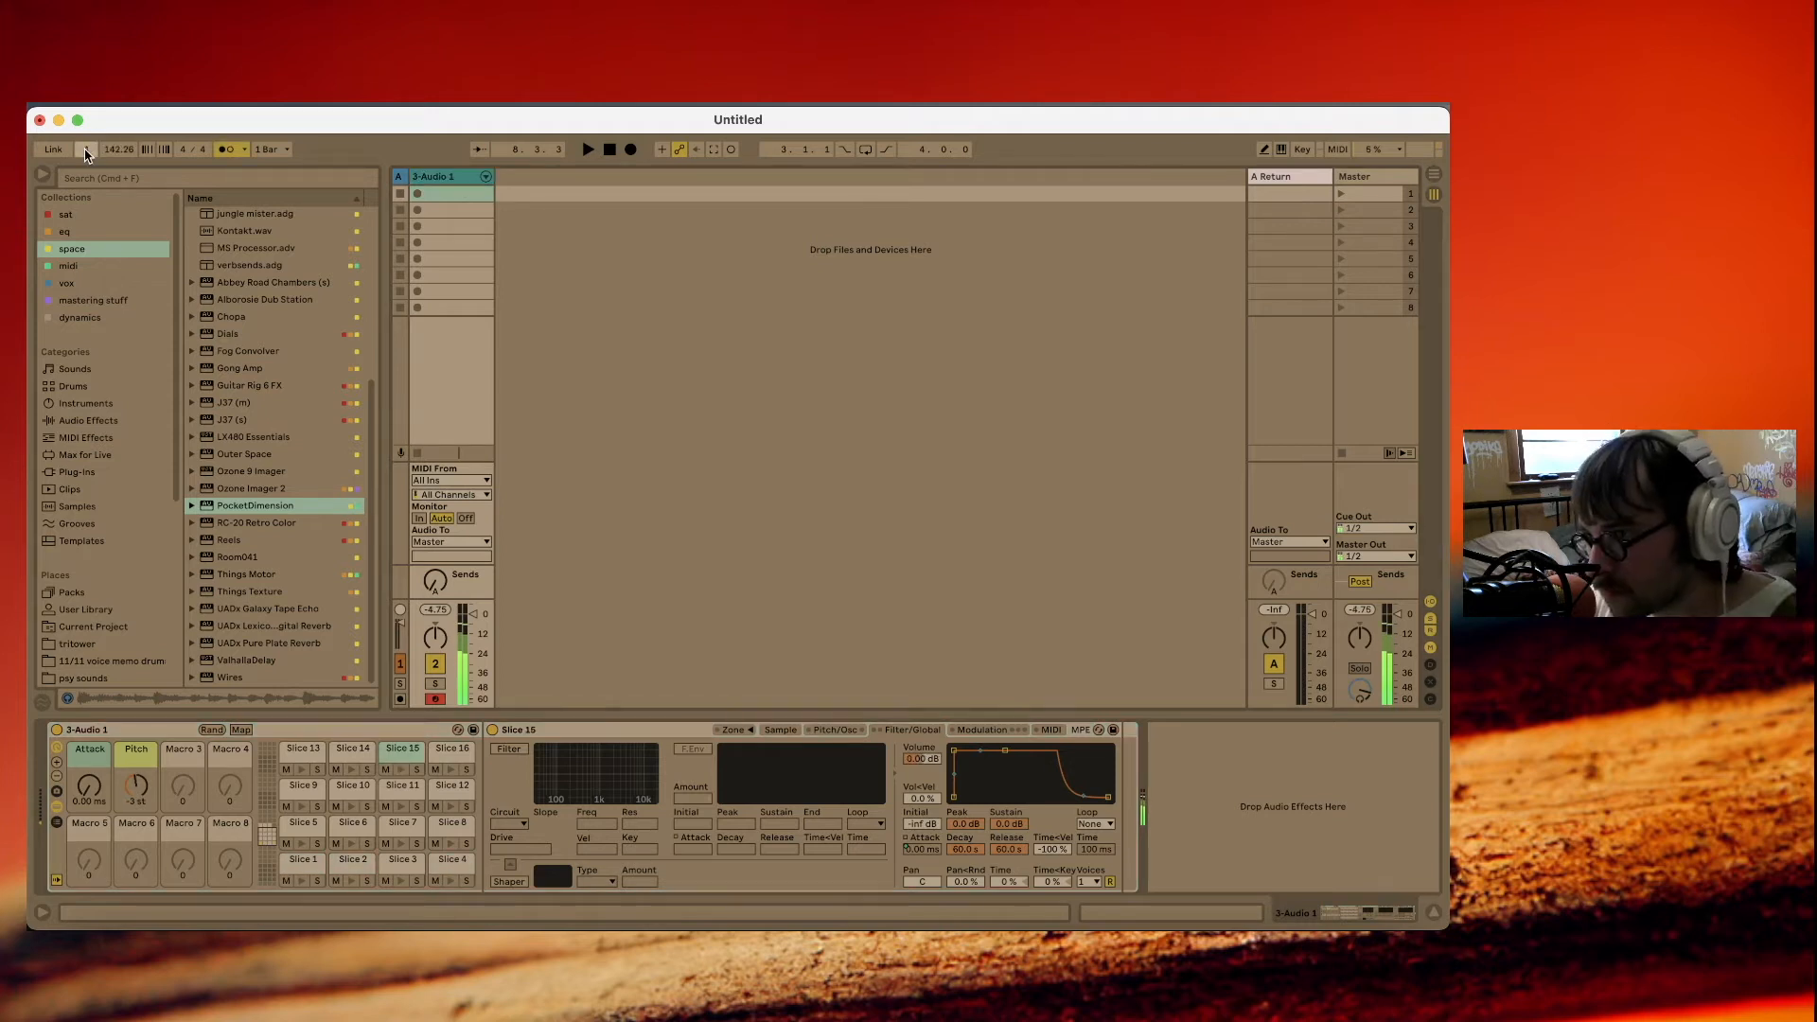
{"action": "left_click", "coordinate": [418, 194]}
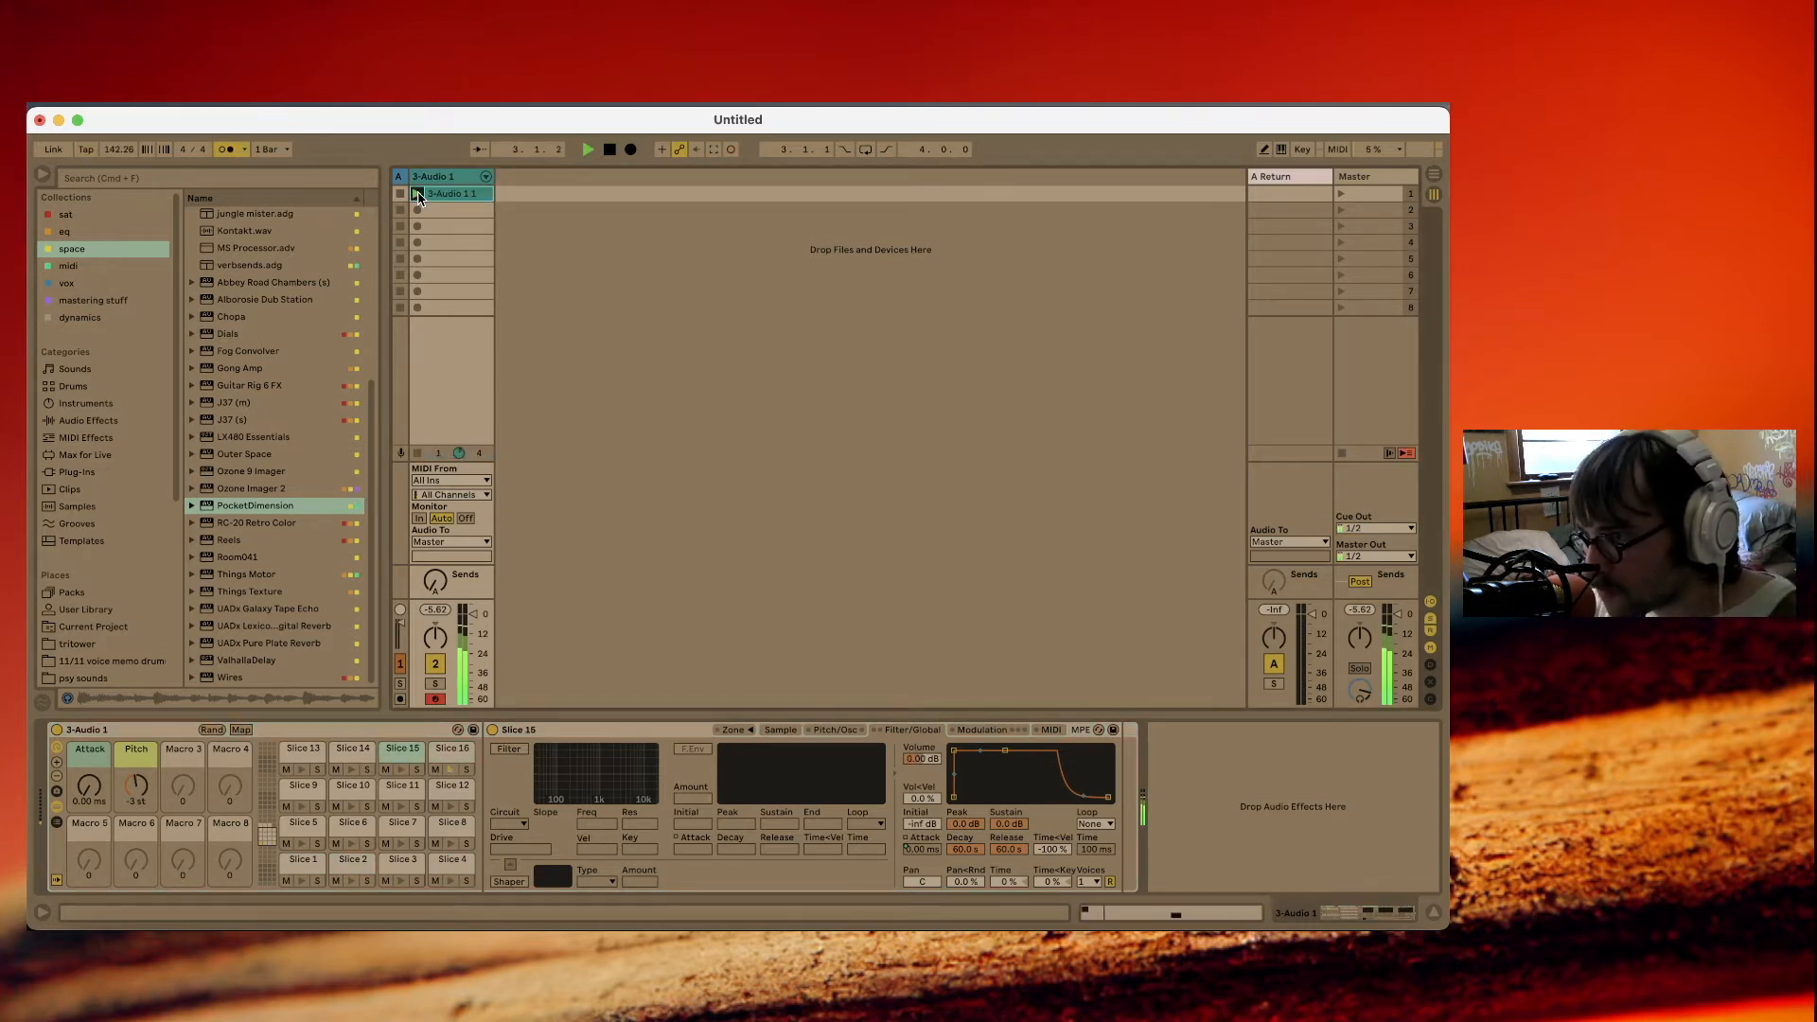
{"action": "left_click_drag", "start_coordinate": [449, 197], "coordinate": [536, 196]}
{"action": "left_click", "coordinate": [445, 176]}
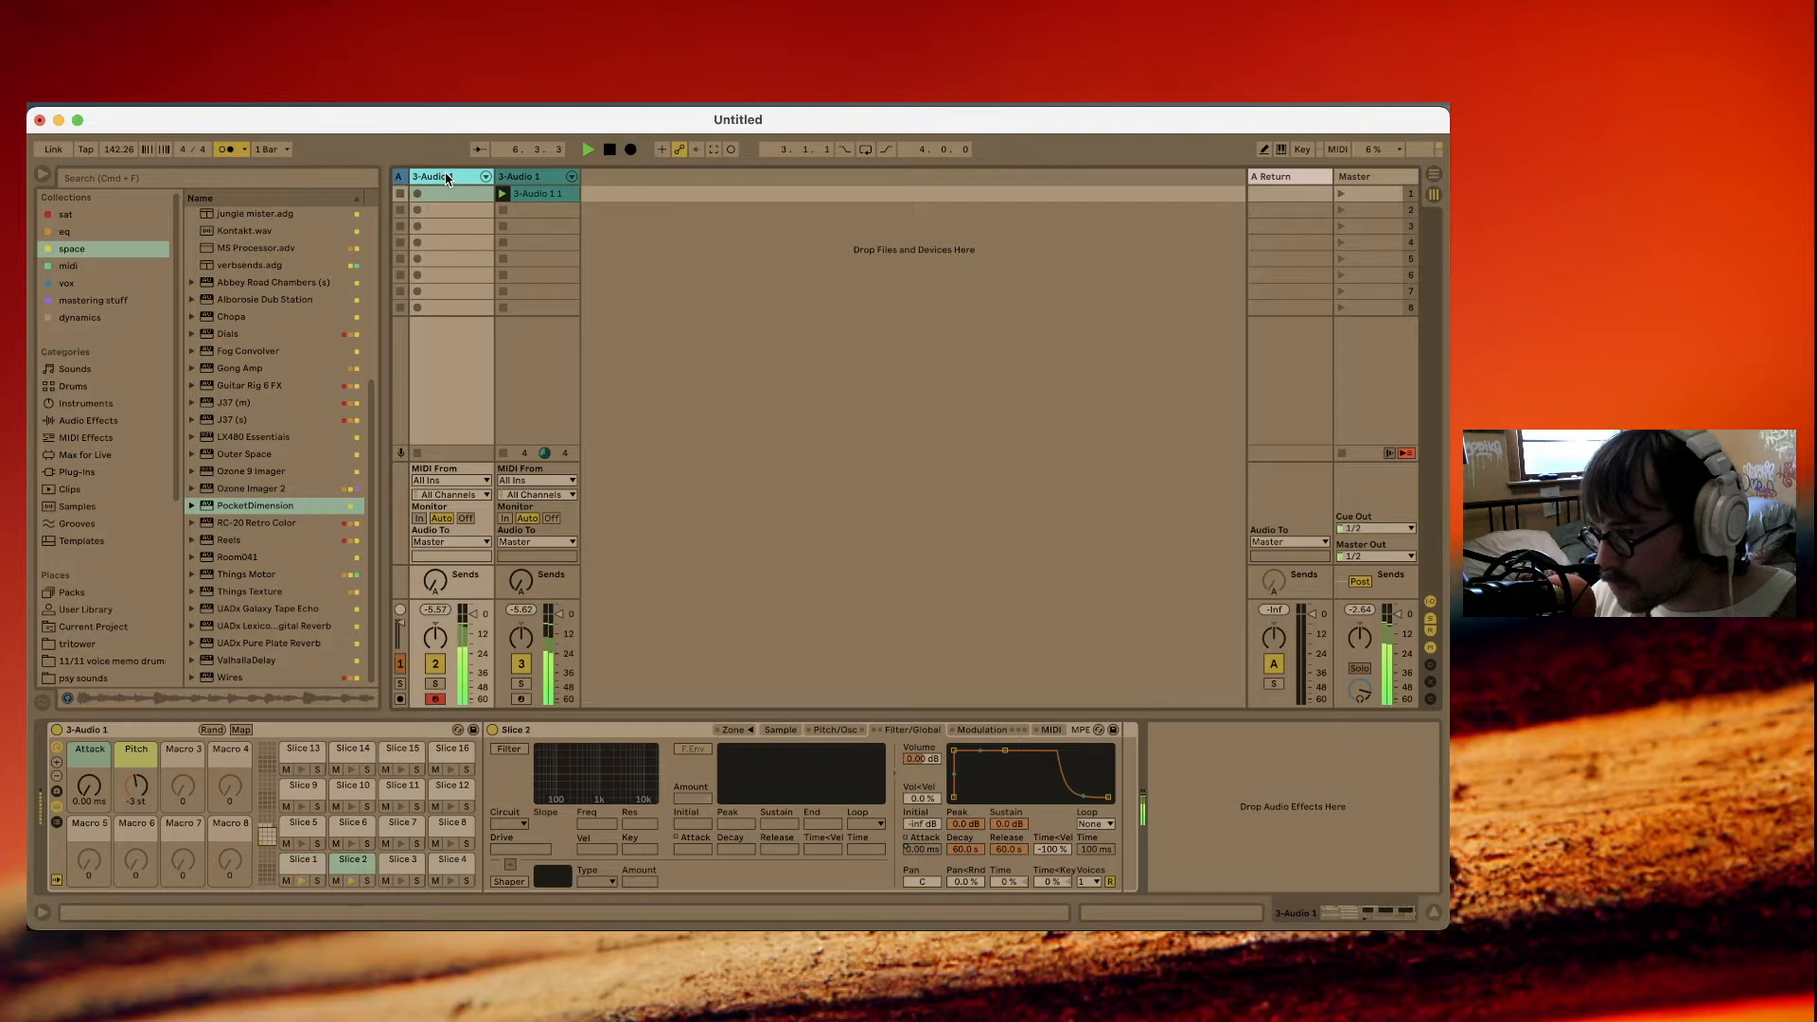
Lower the first sliced track's rack pitch to -7 st and record a second pattern into its first slot.
{"action": "left_click_drag", "start_coordinate": [138, 784], "coordinate": [142, 793]}
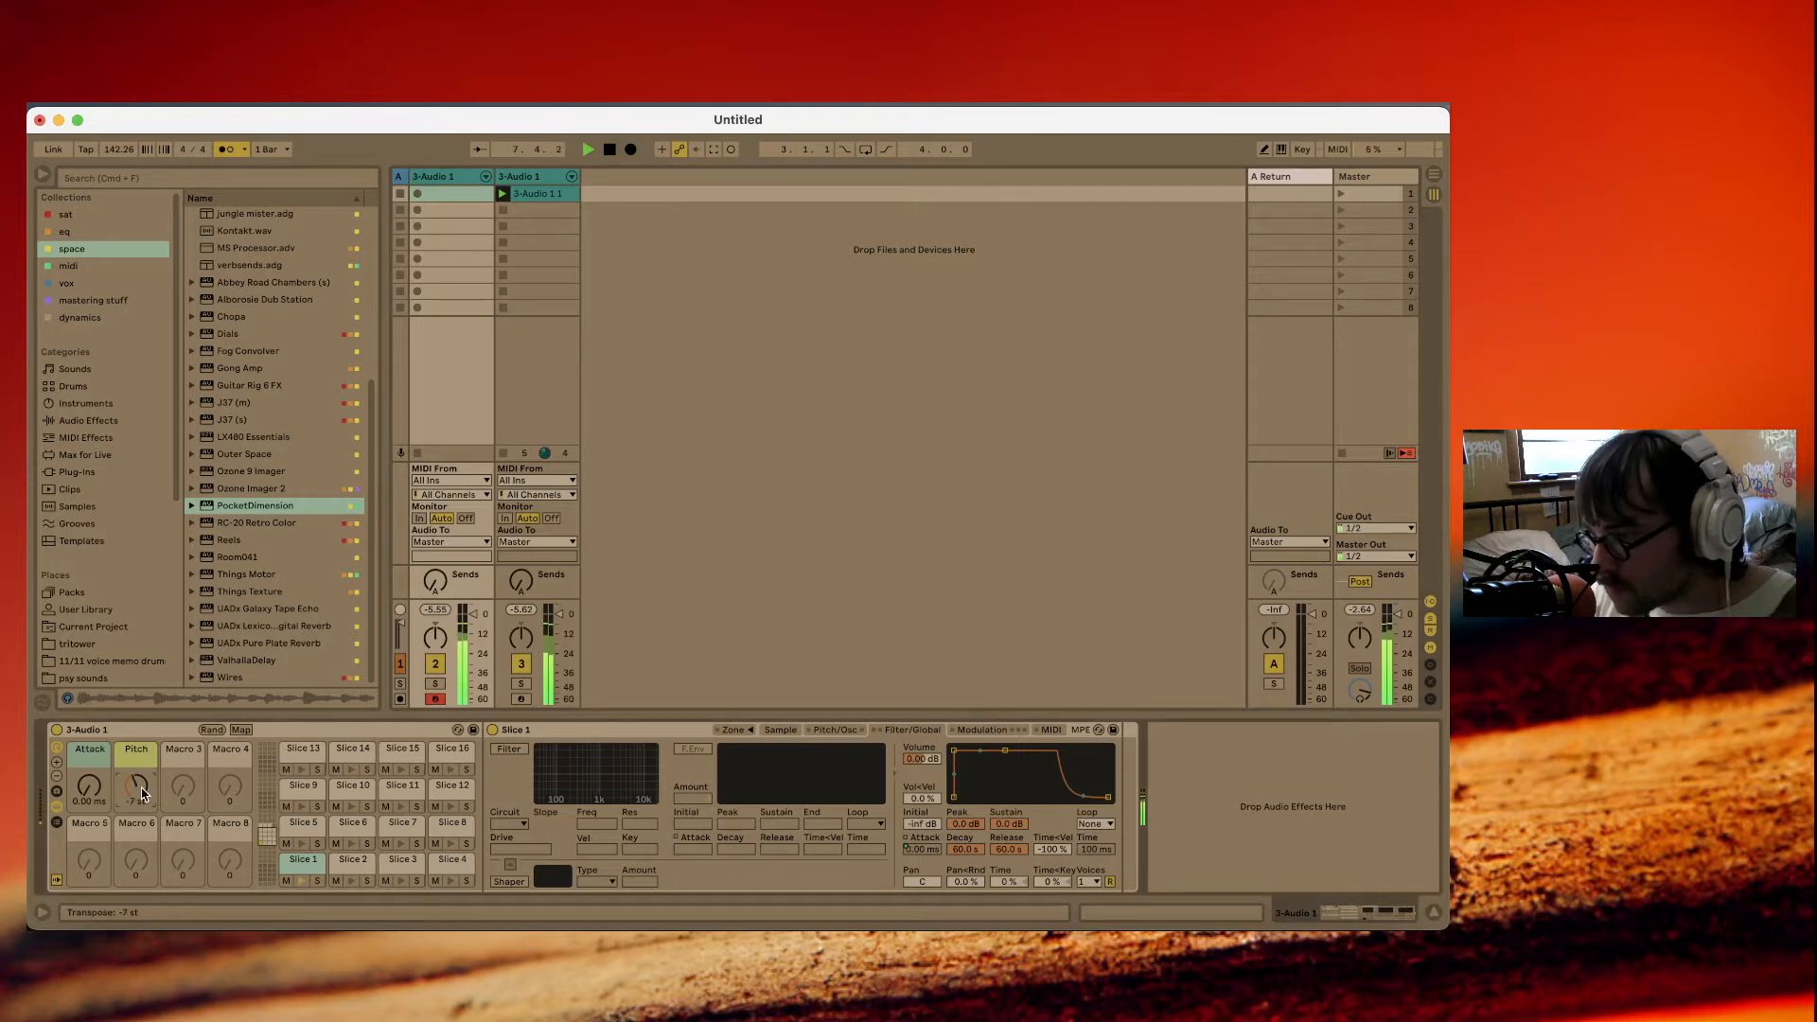
{"action": "left_click", "coordinate": [420, 197]}
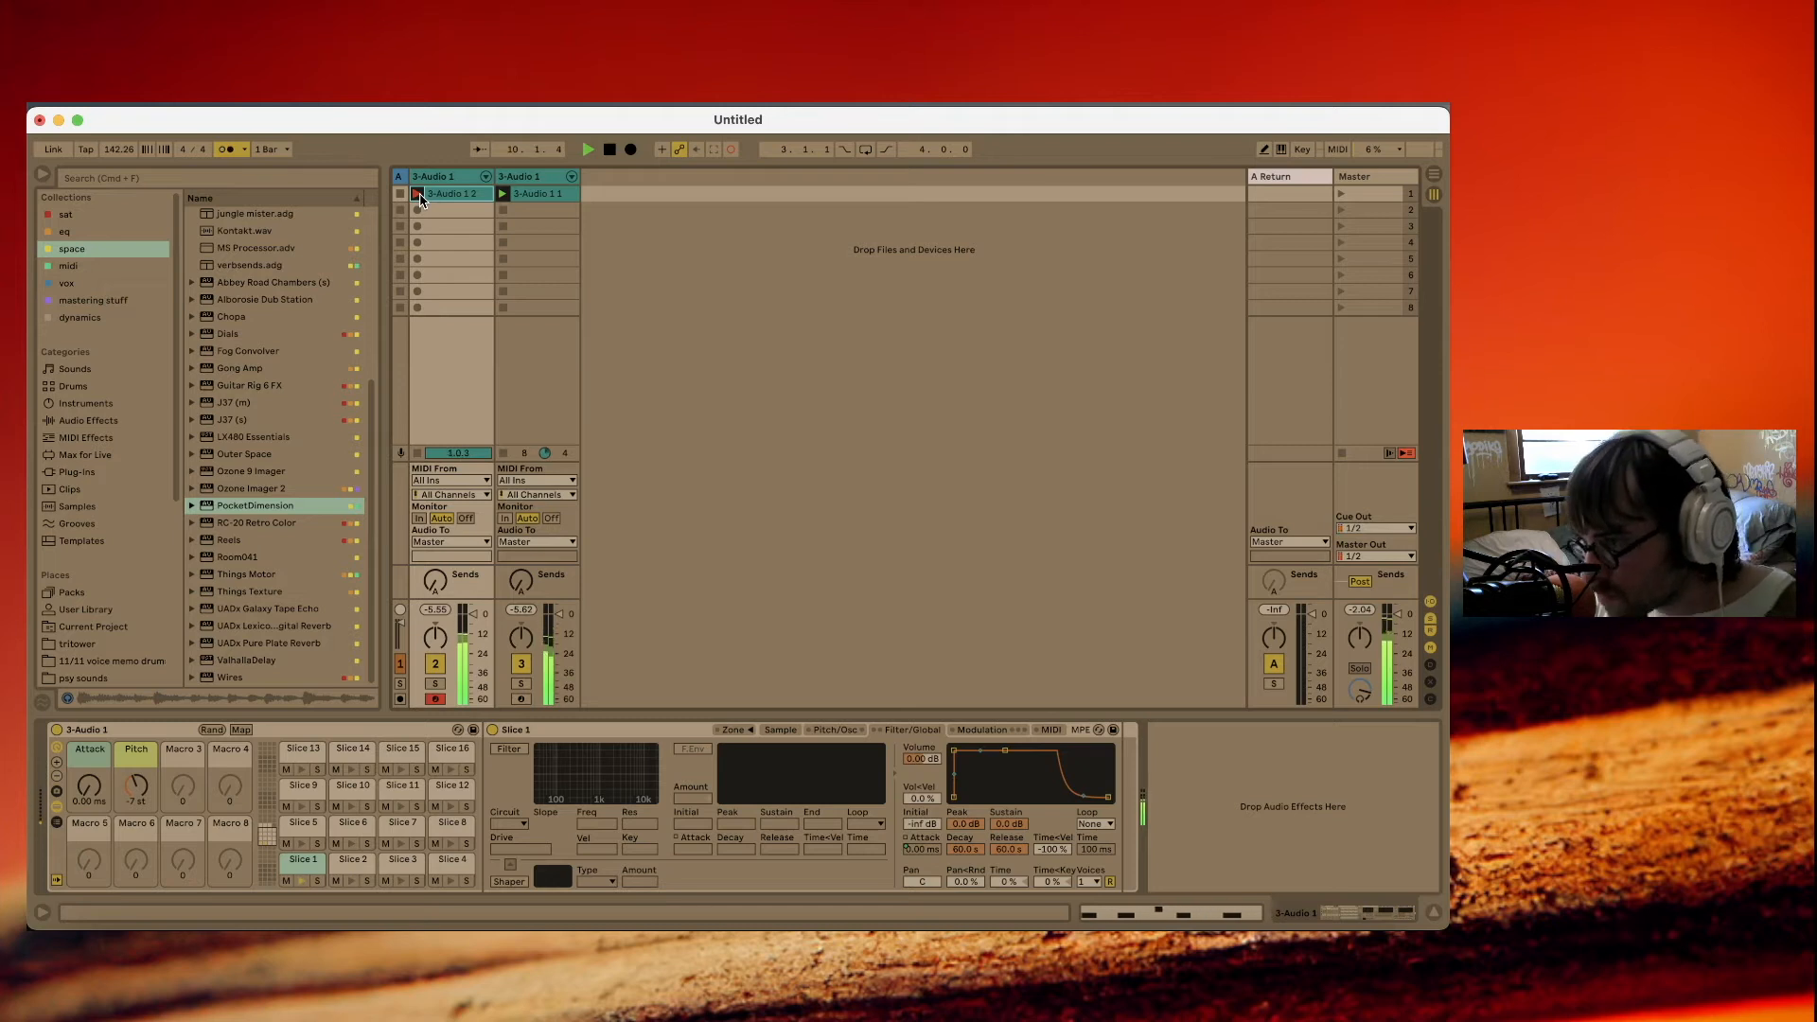
{"action": "left_click", "coordinate": [420, 198]}
Quantize all notes in the two recorded slice clips.
{"action": "double_click", "coordinate": [438, 195]}
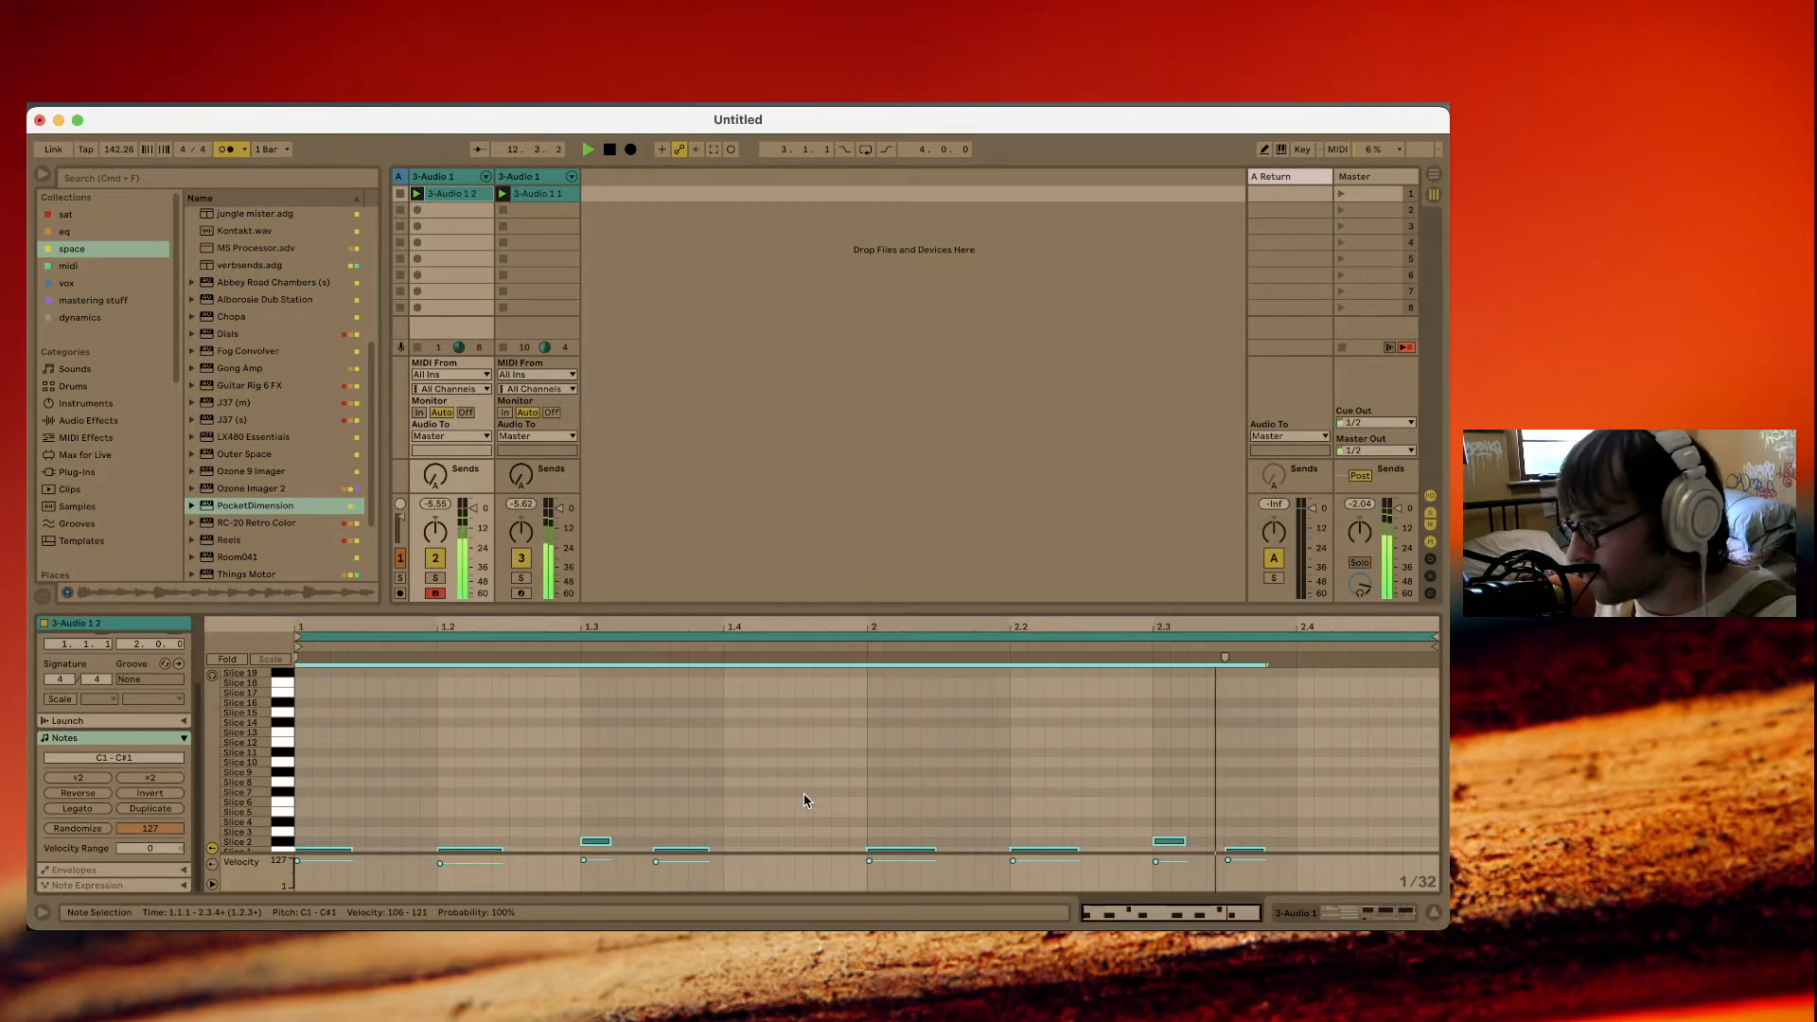
{"action": "left_click", "coordinate": [554, 194]}
{"action": "key", "text": "super+a"}
{"action": "key", "text": "super+u"}
{"action": "left_click", "coordinate": [754, 718]}
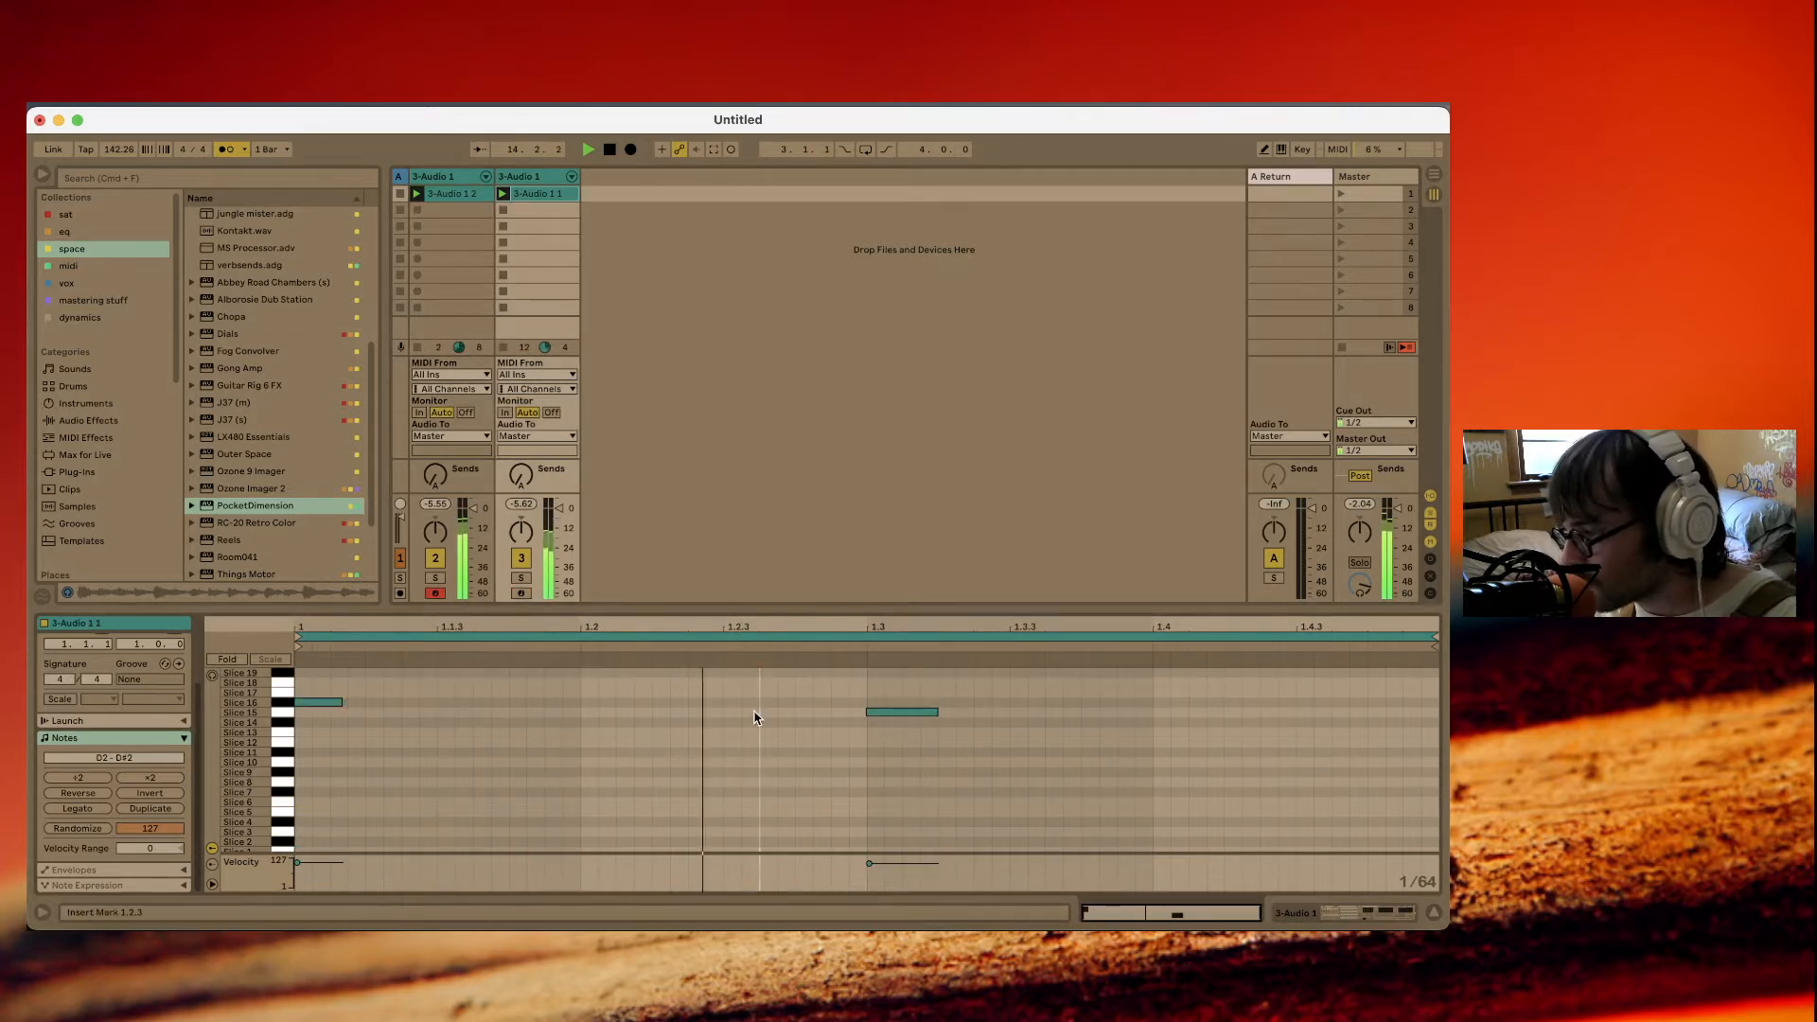
Disarm the first sliced track and turn off the metronome.
{"action": "left_click", "coordinate": [1401, 915]}
{"action": "left_click", "coordinate": [436, 701]}
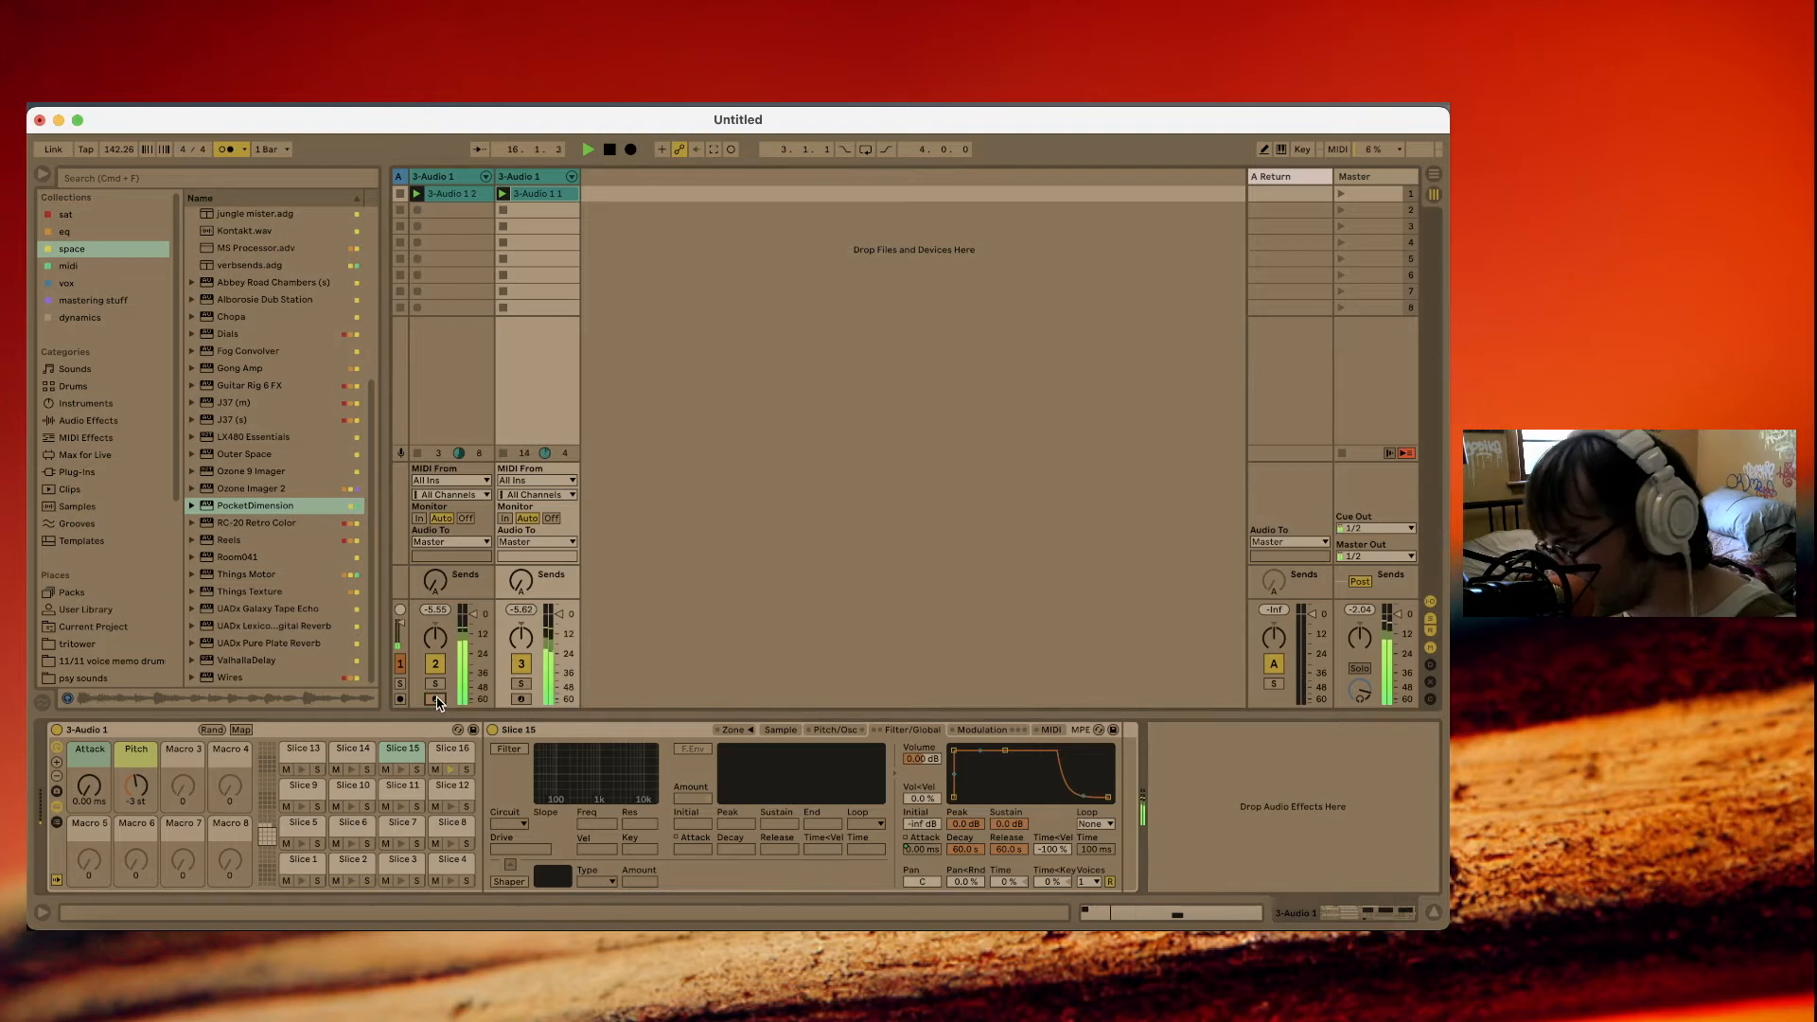
{"action": "left_click", "coordinate": [226, 149]}
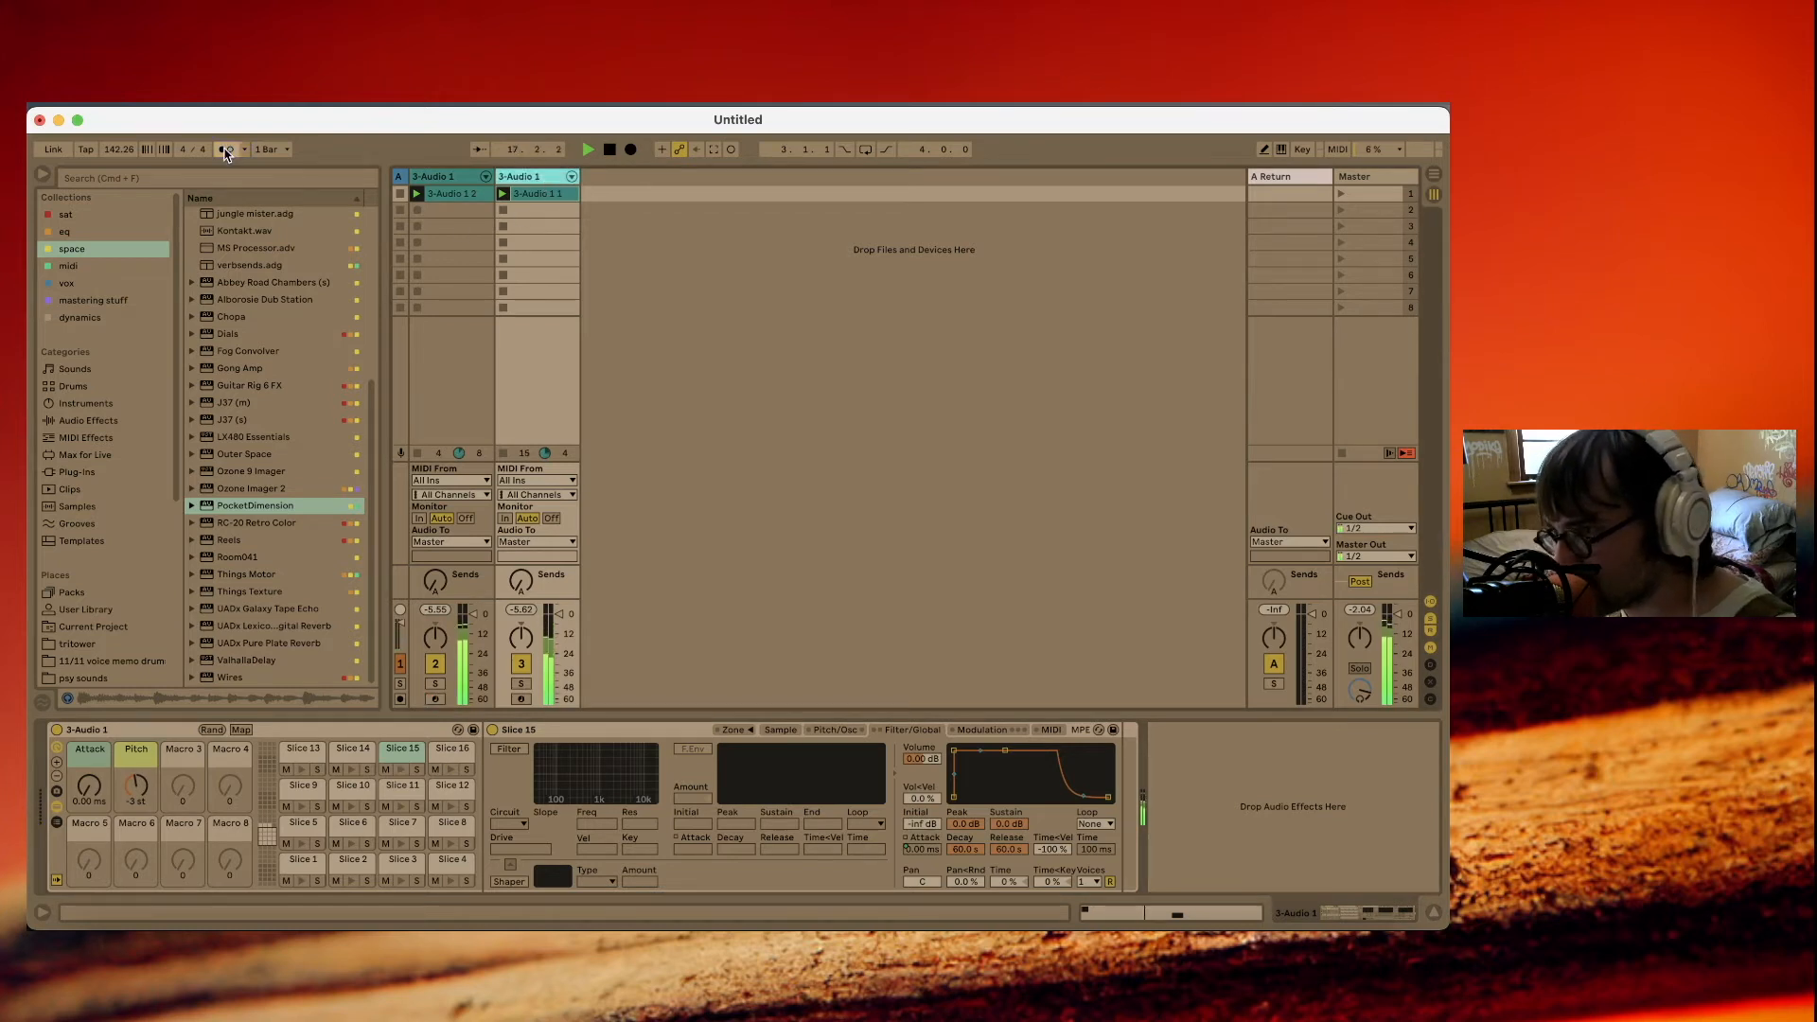
Add the chain.adv compressor preset to the second sliced track and set its sidechain source to the first 3-Audio 1 track.
{"action": "left_click", "coordinate": [106, 323]}
{"action": "double_click", "coordinate": [248, 318]}
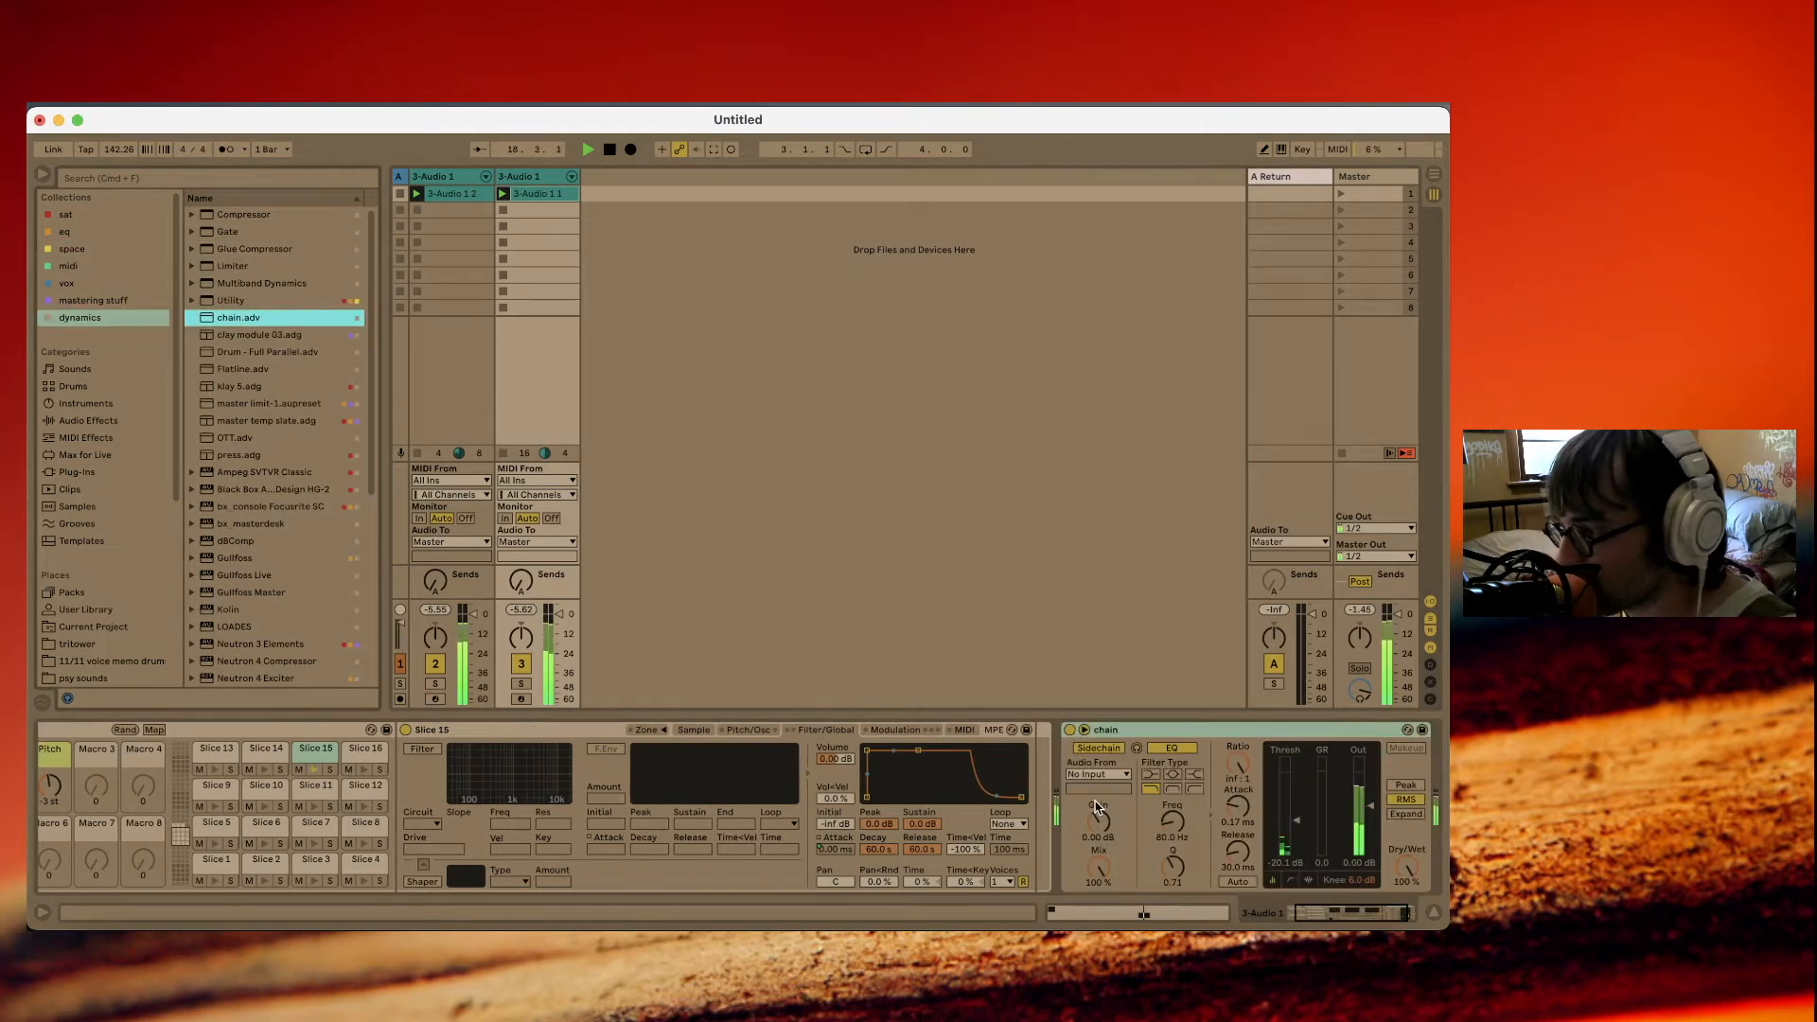
{"action": "left_click", "coordinate": [1118, 774]}
{"action": "left_click", "coordinate": [1098, 803]}
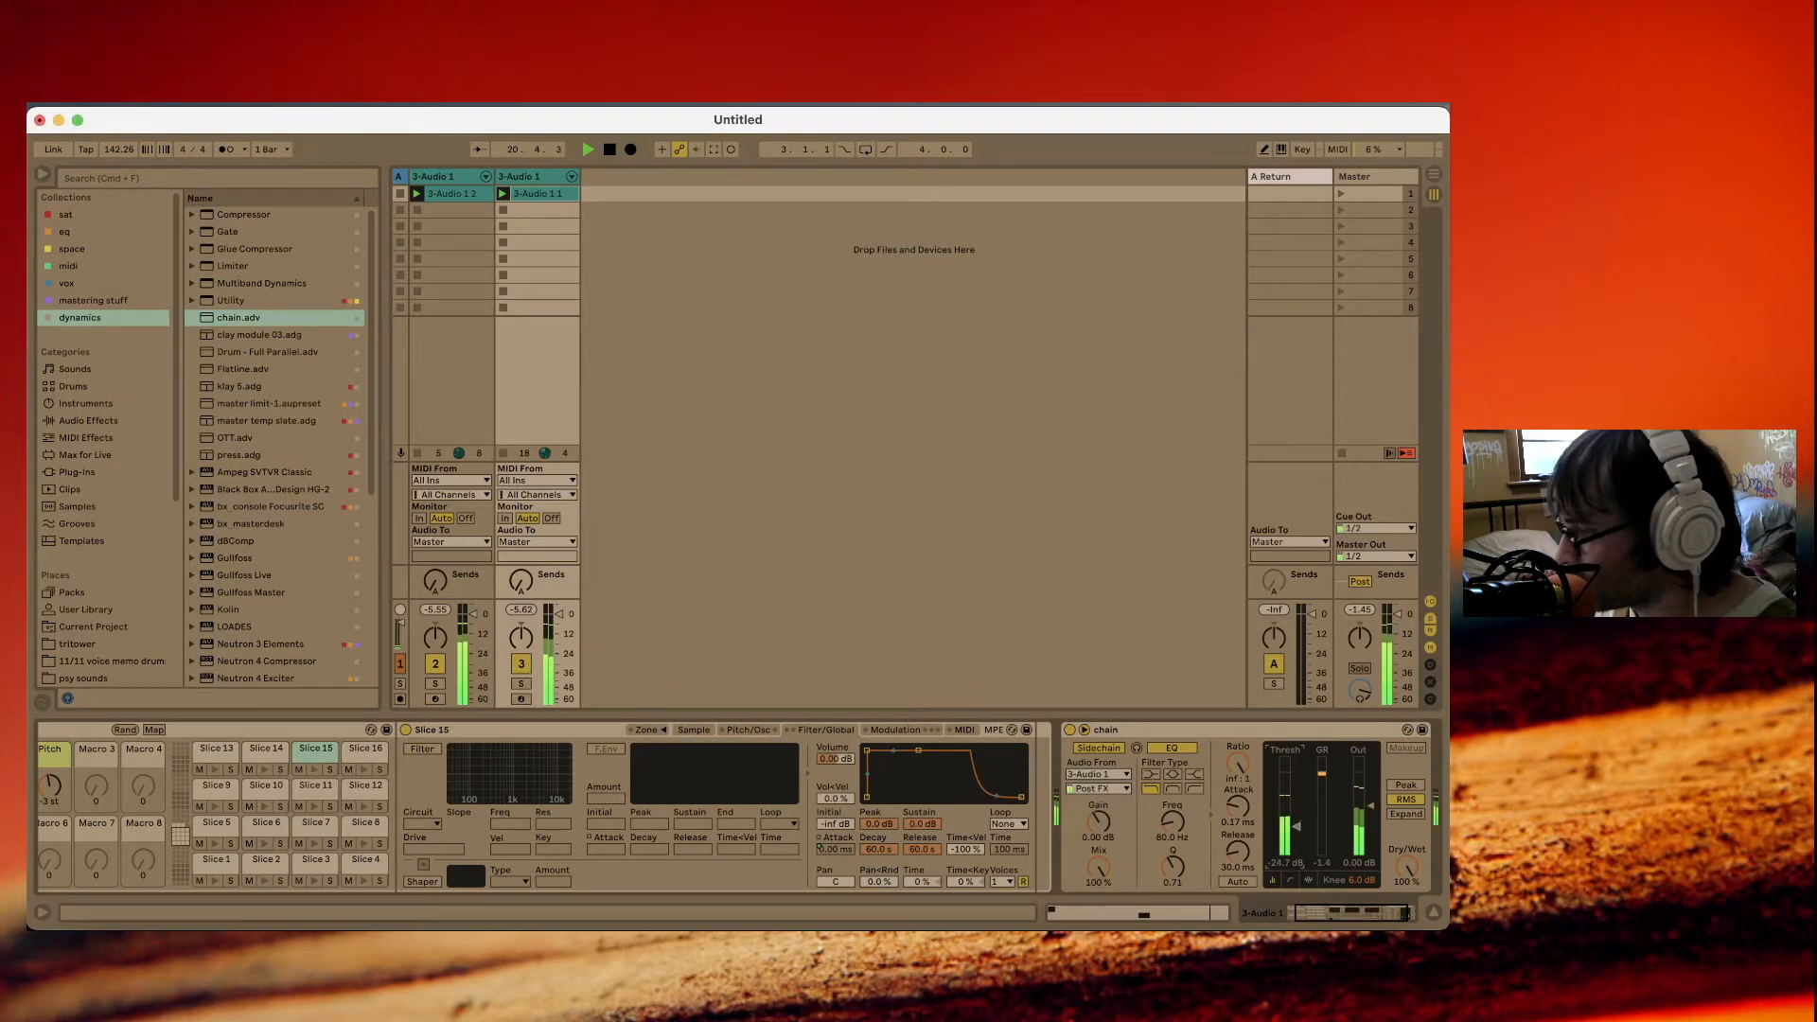
Insert a new MIDI track and load the LABS instrument from the midi collection onto it.
{"action": "left_click", "coordinate": [65, 232]}
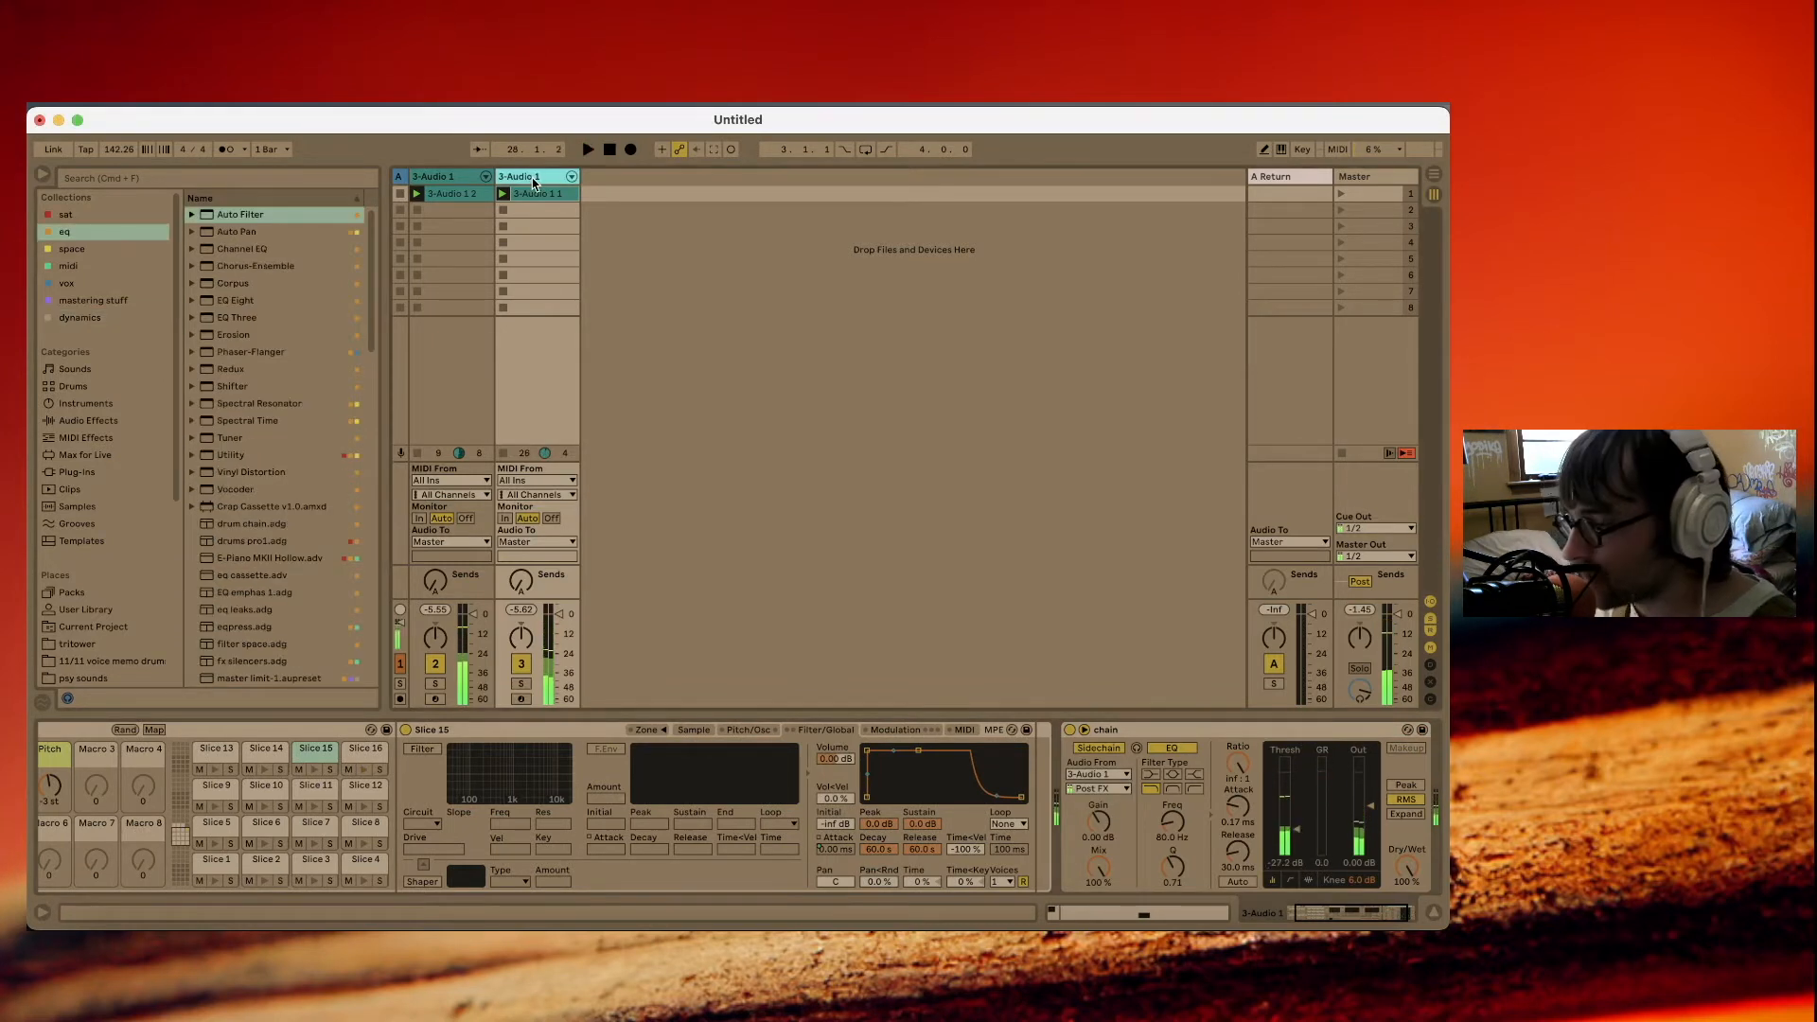
{"action": "key", "text": "super+shift+t"}
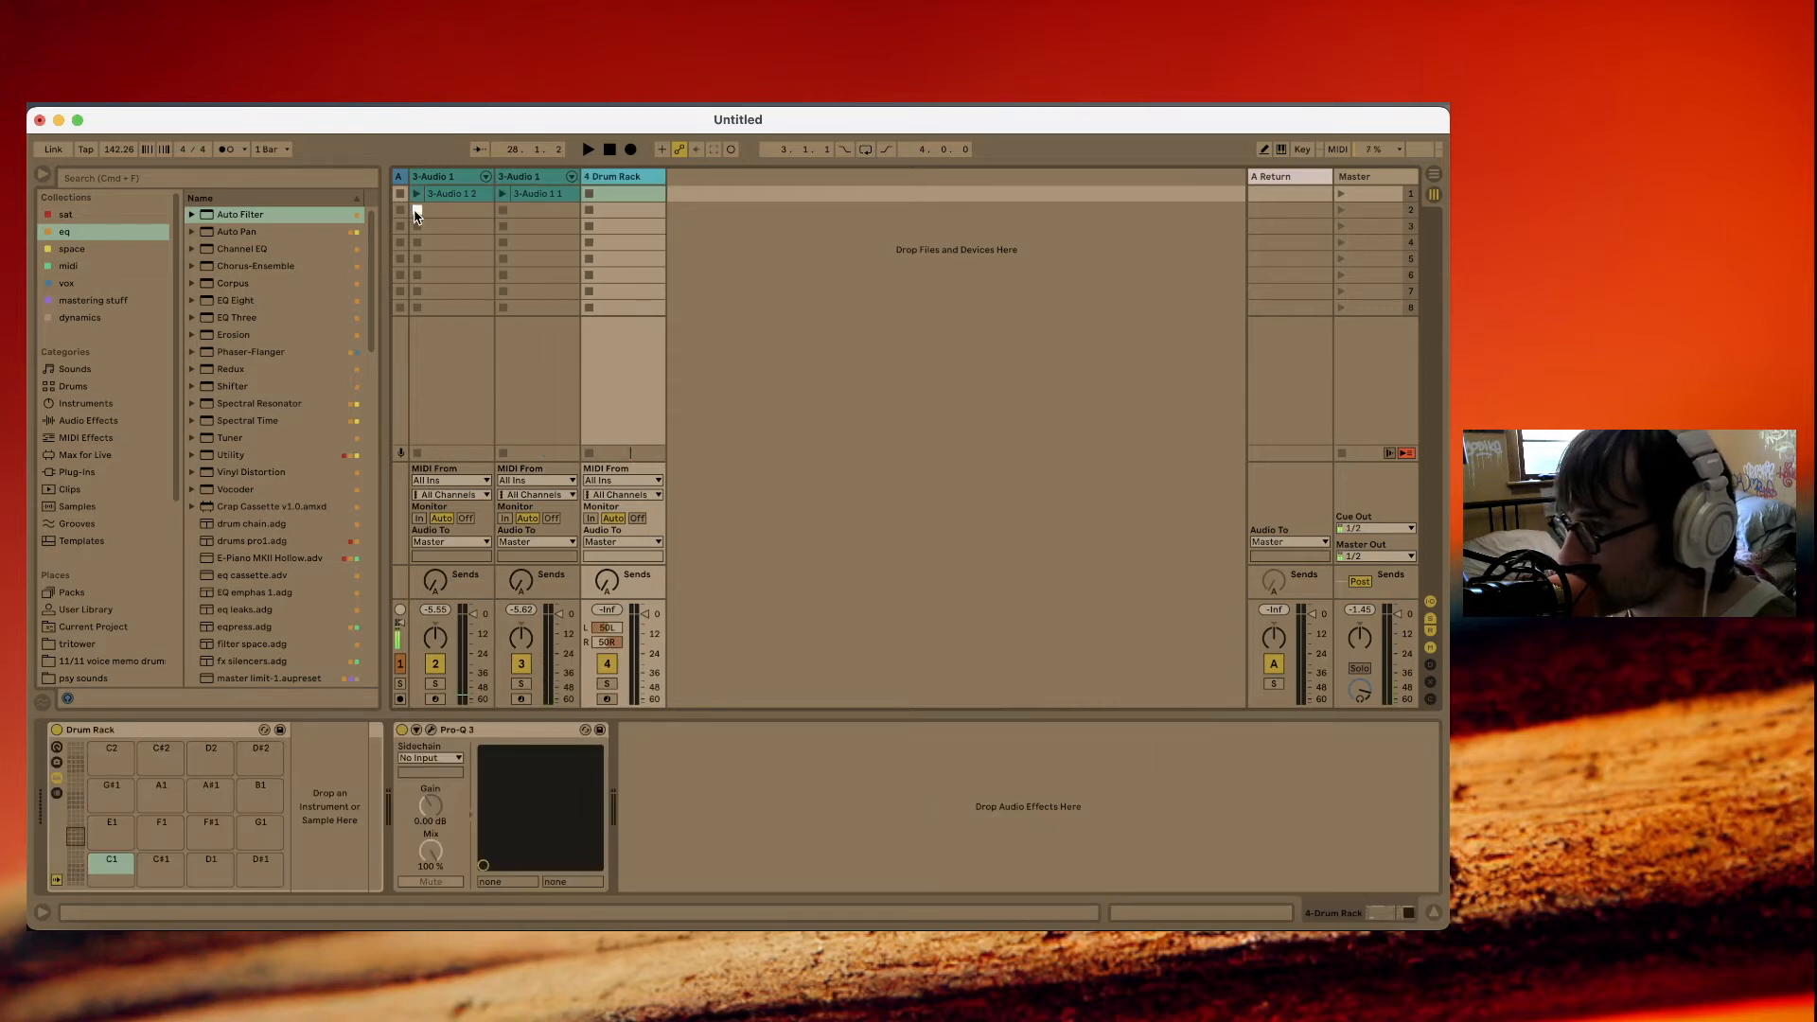
{"action": "left_click", "coordinate": [102, 267]}
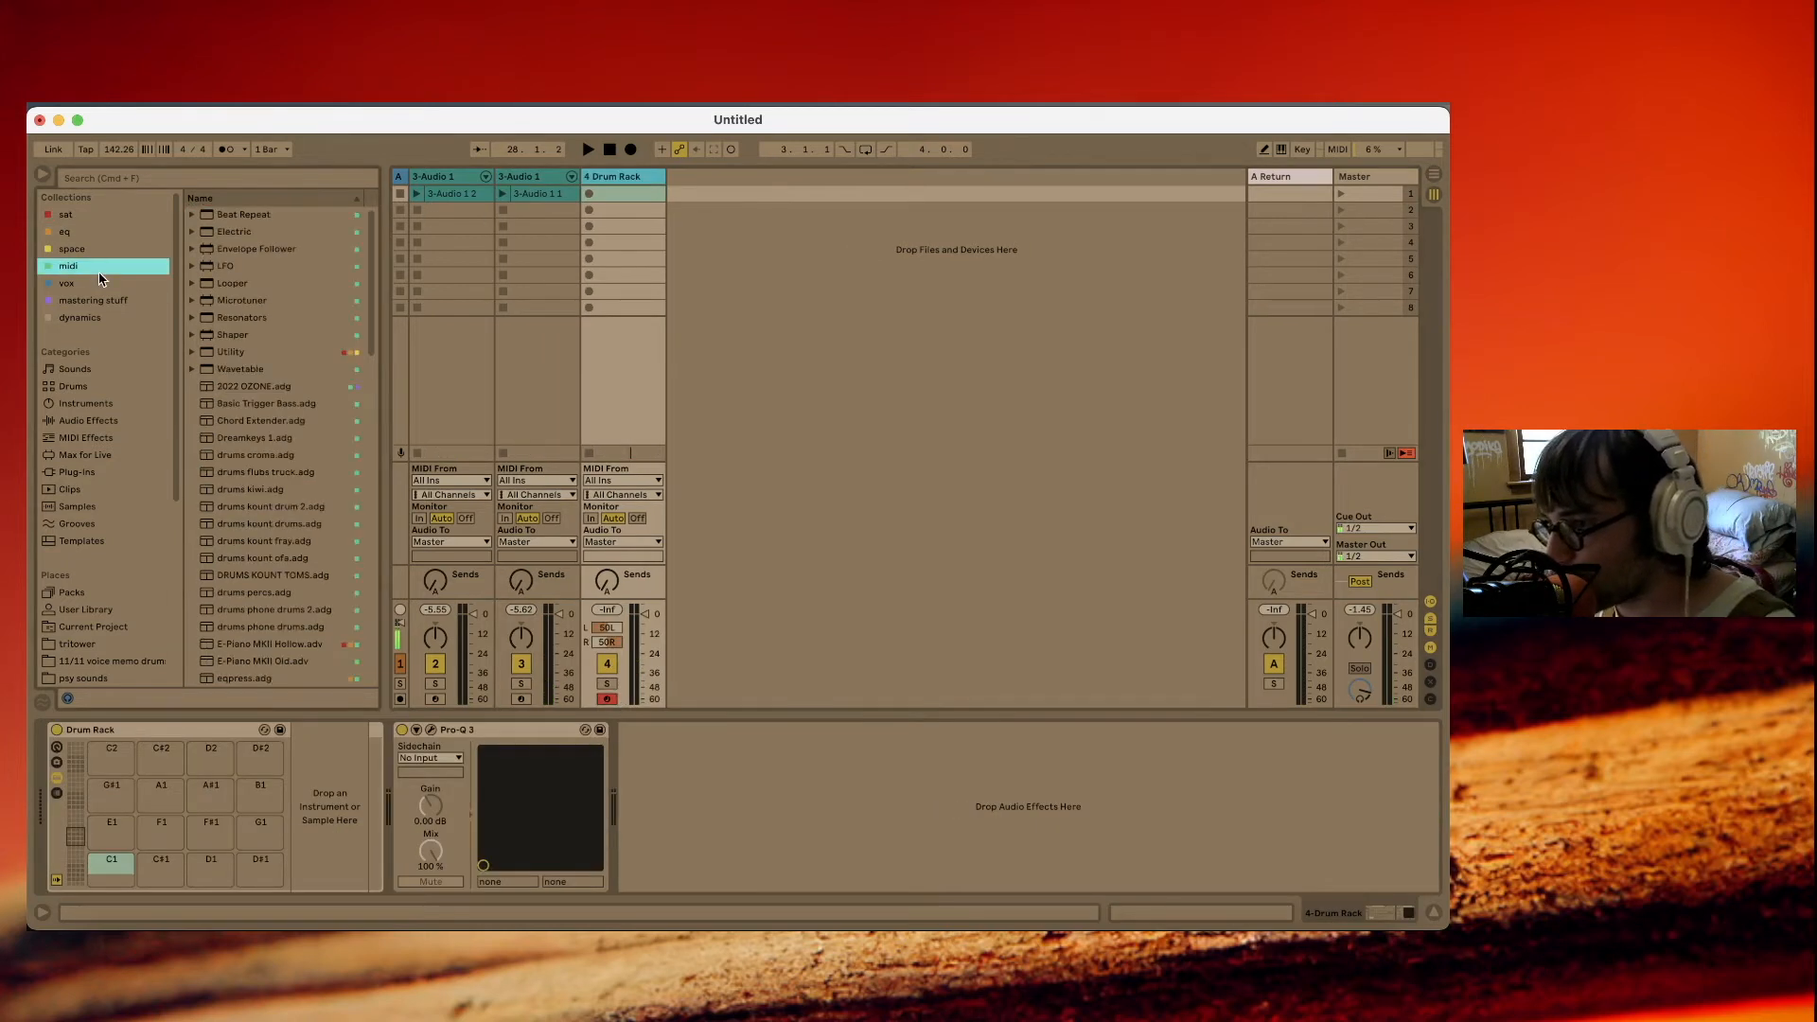
{"action": "scroll", "coordinate": [213, 334], "scroll_direction": "down", "scroll_amount": 5}
{"action": "left_click", "coordinate": [229, 368]}
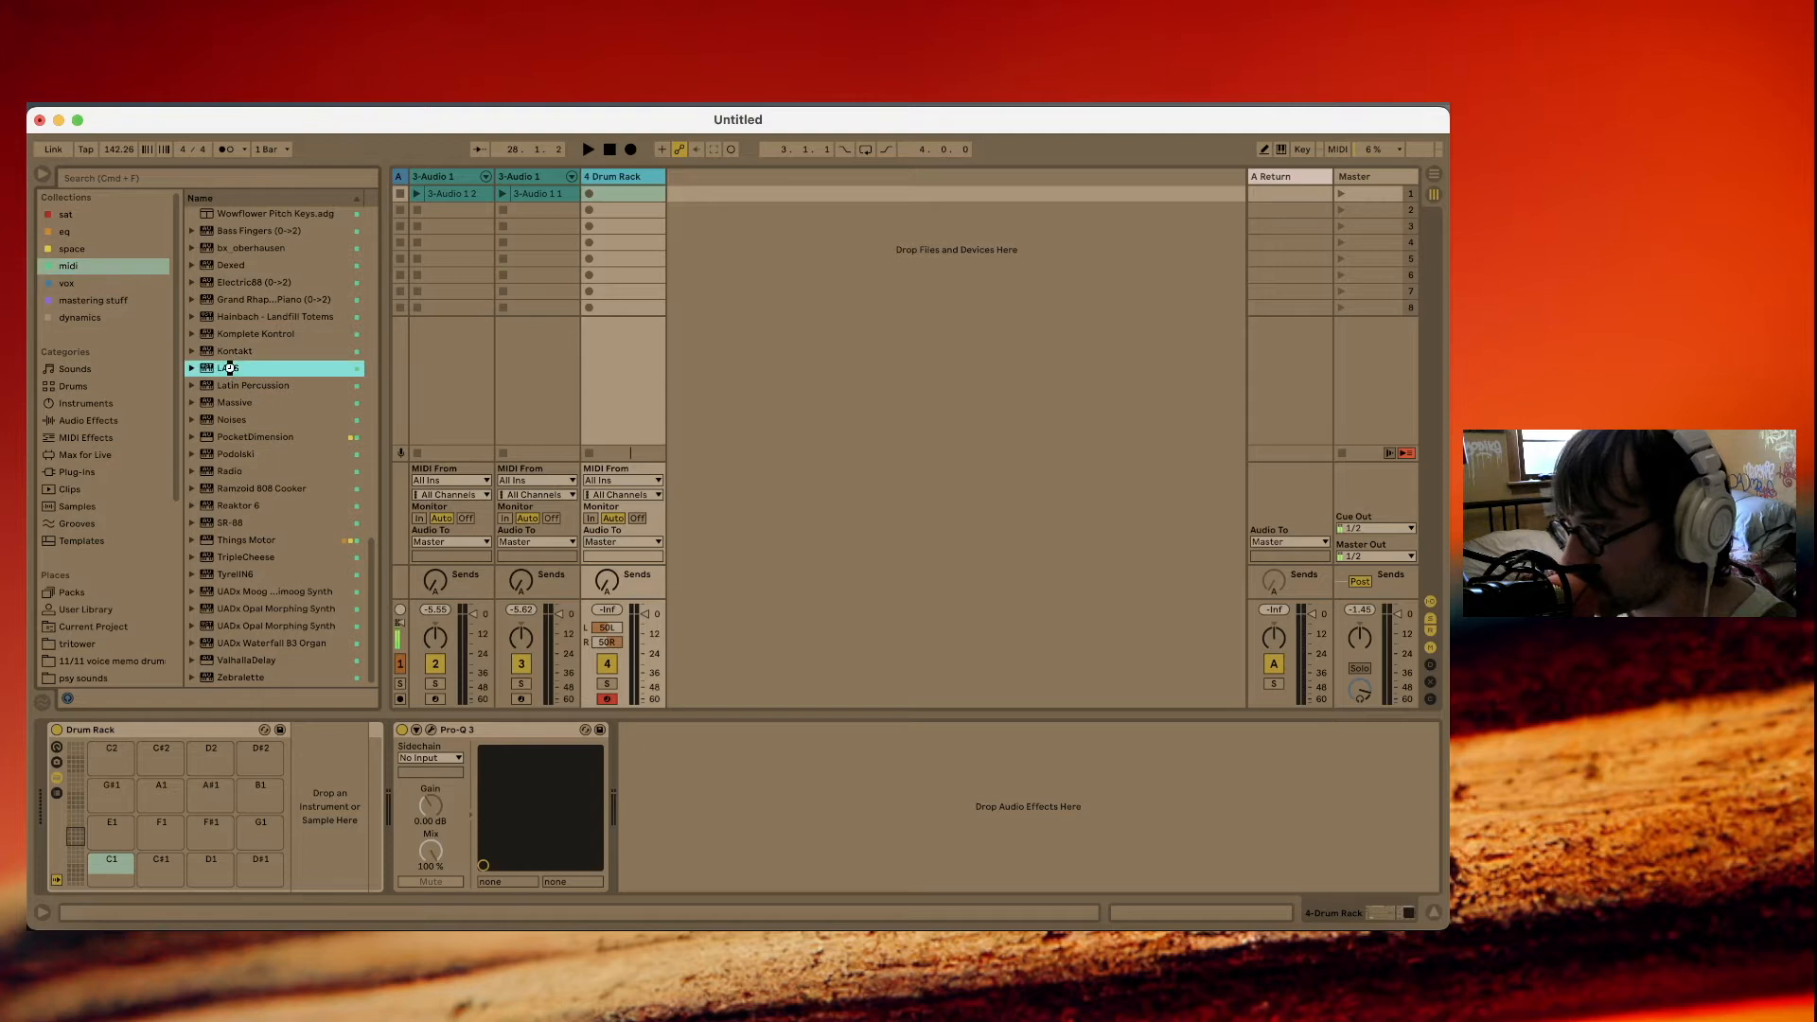
{"action": "key", "text": "Return"}
Open the LABS instrument and load its Soft Piano preset from the Piano category.
{"action": "left_click", "coordinate": [85, 731]}
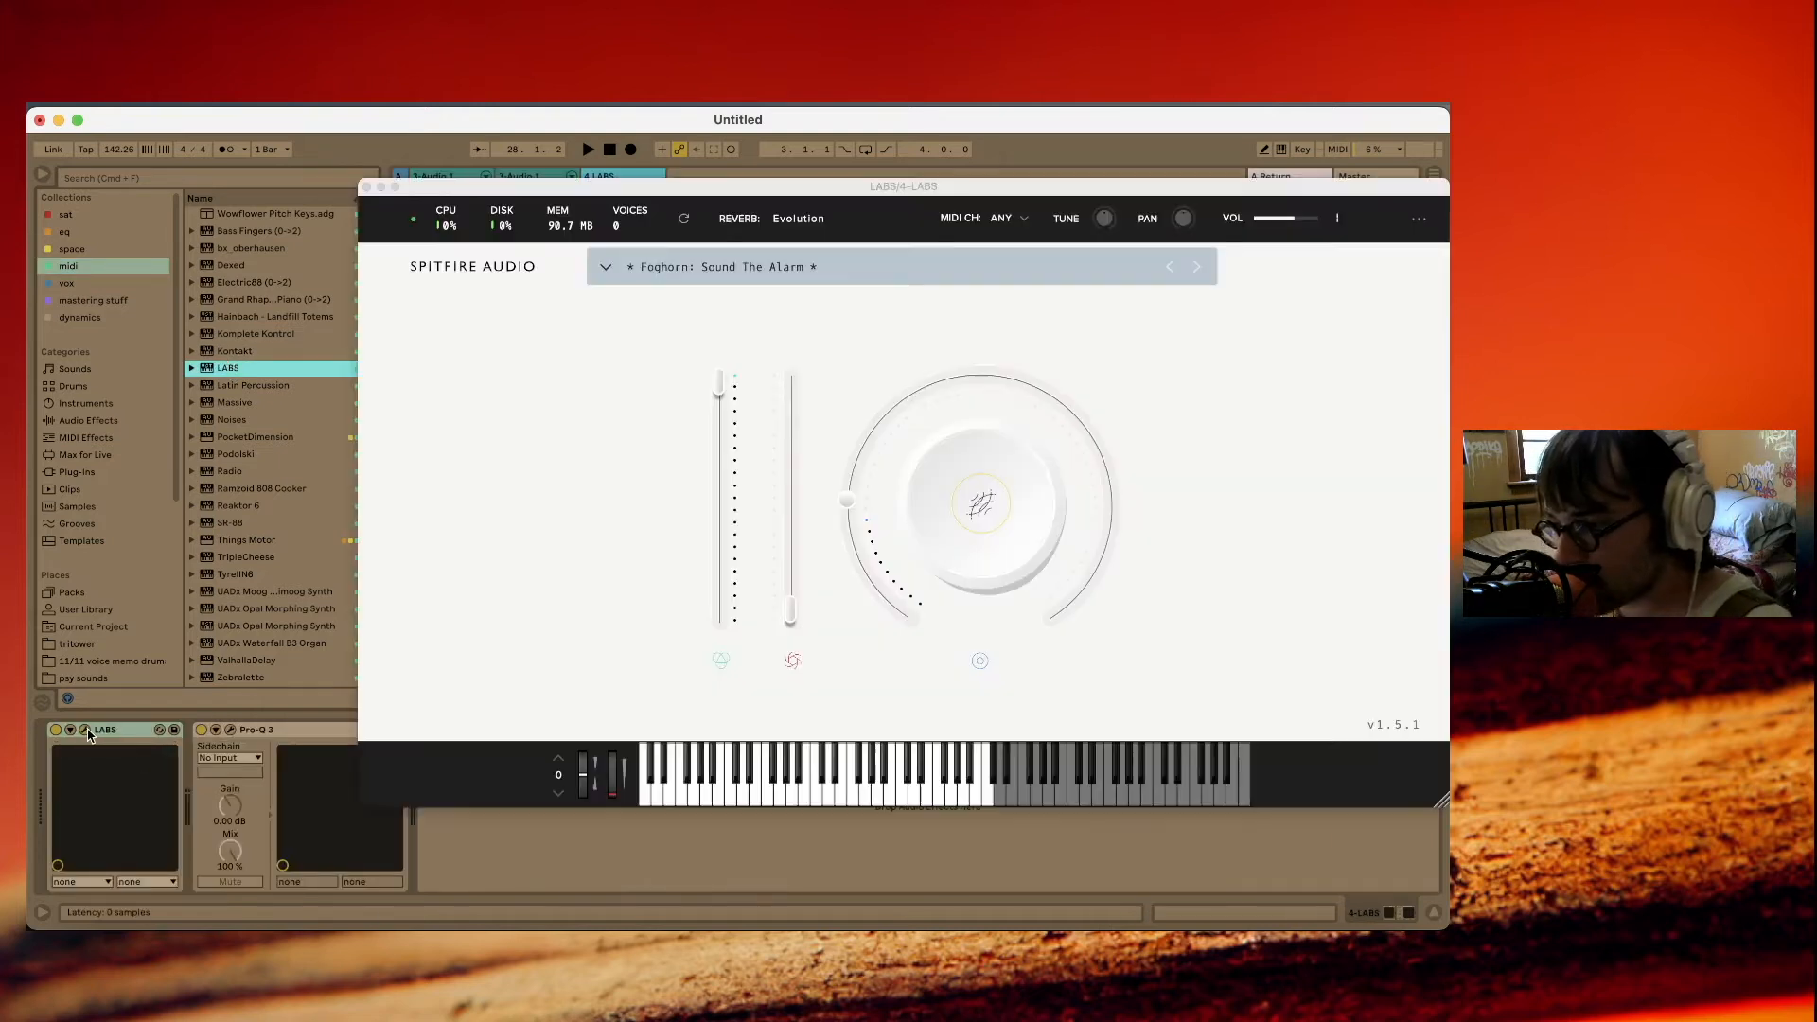
{"action": "left_click", "coordinate": [790, 278]}
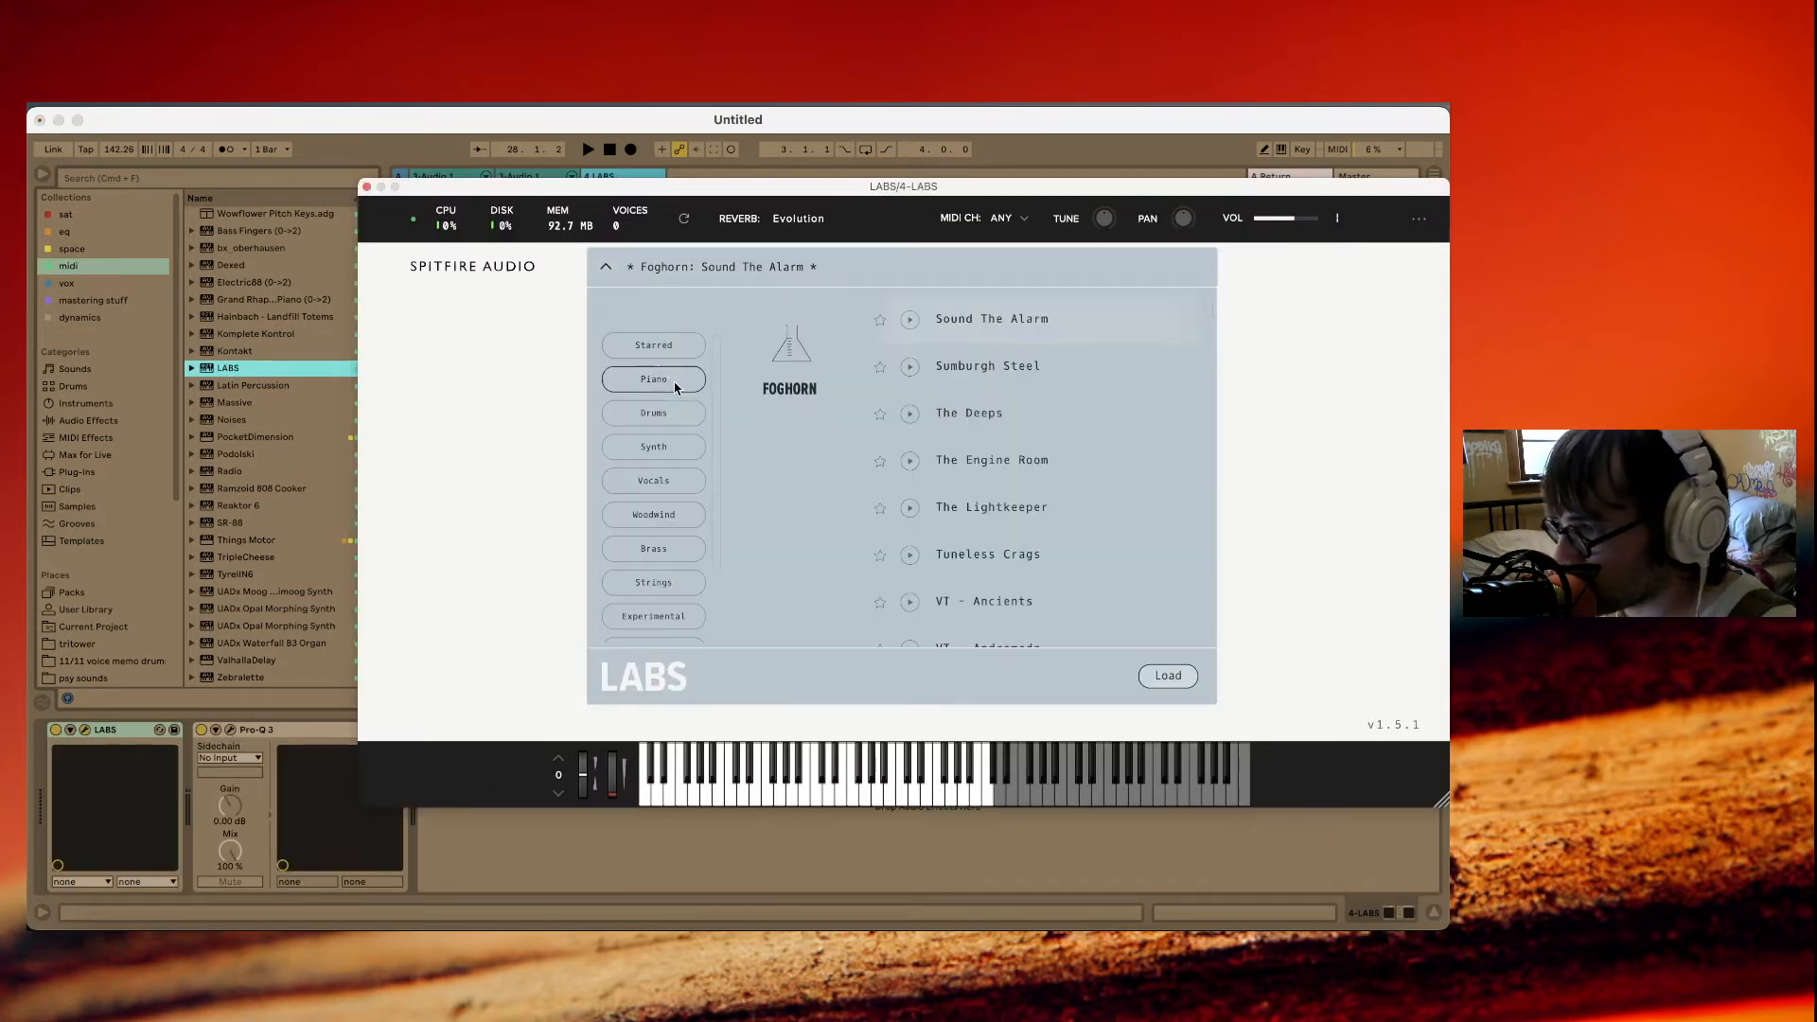
{"action": "left_click", "coordinate": [699, 382]}
{"action": "double_click", "coordinate": [997, 321]}
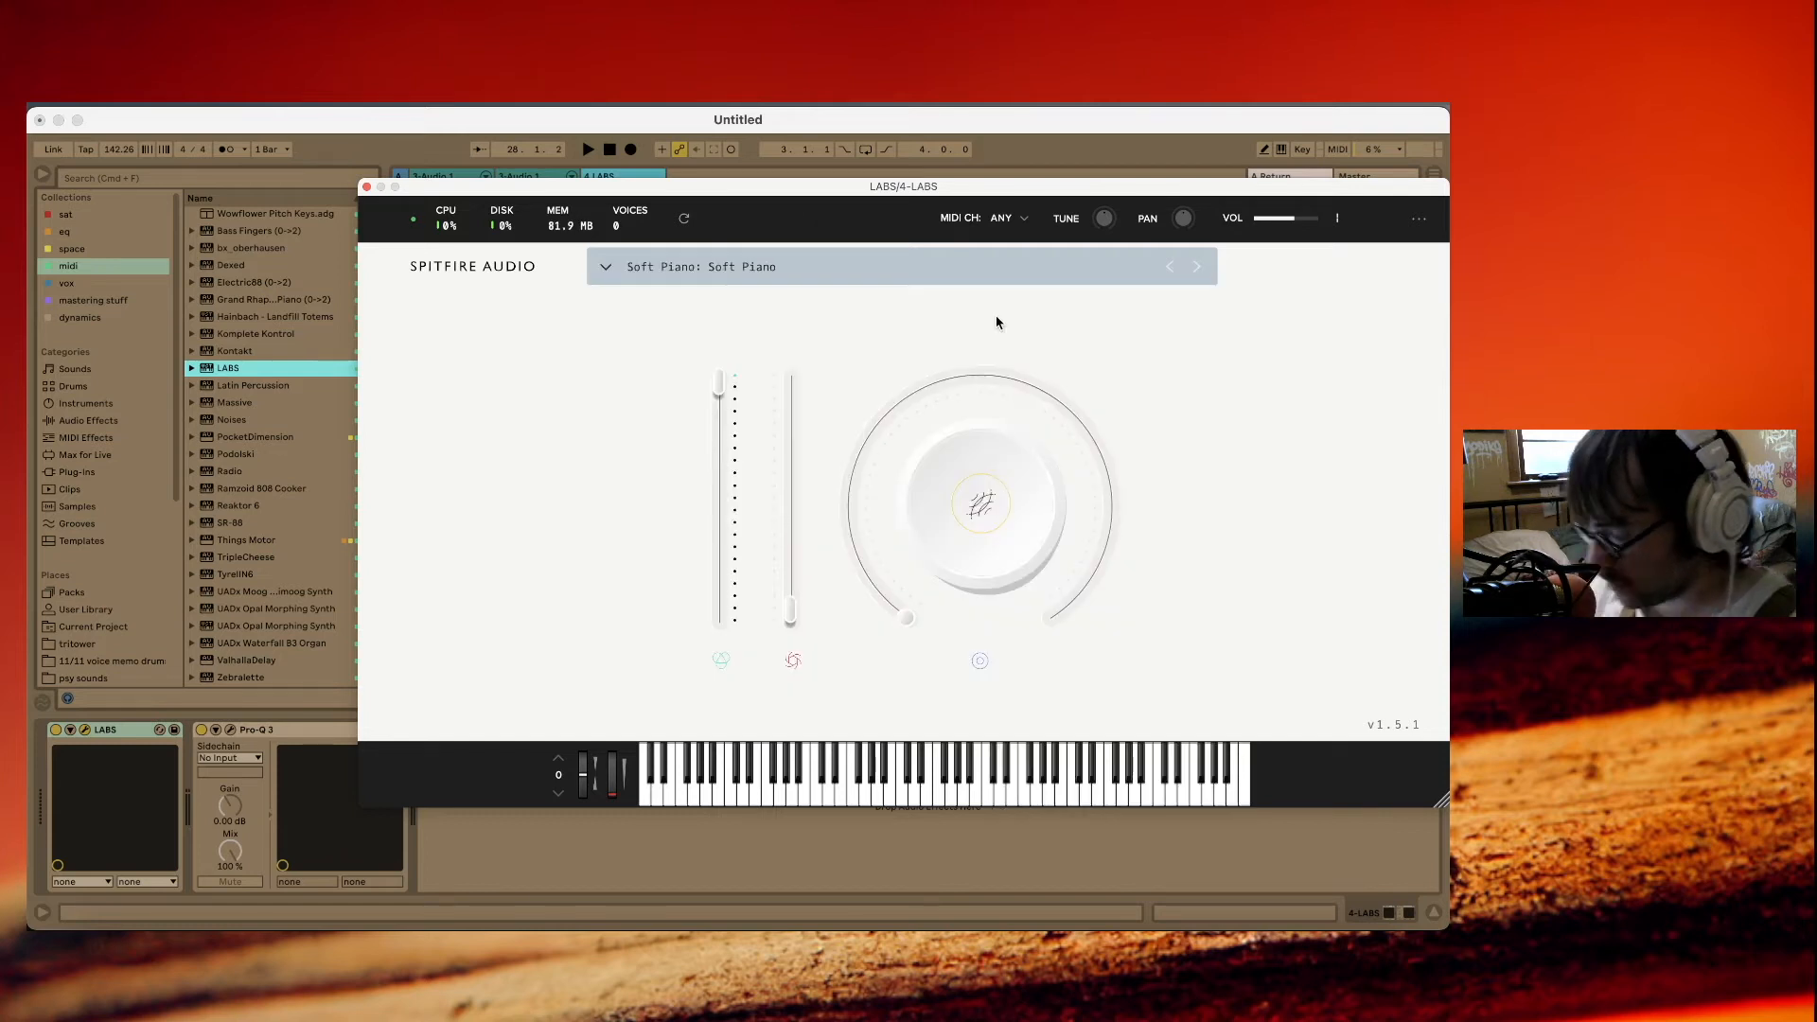
Record a piano clip into the LABS track's first slot, and freeze and flatten the track to audio.
{"action": "left_click", "coordinate": [588, 194]}
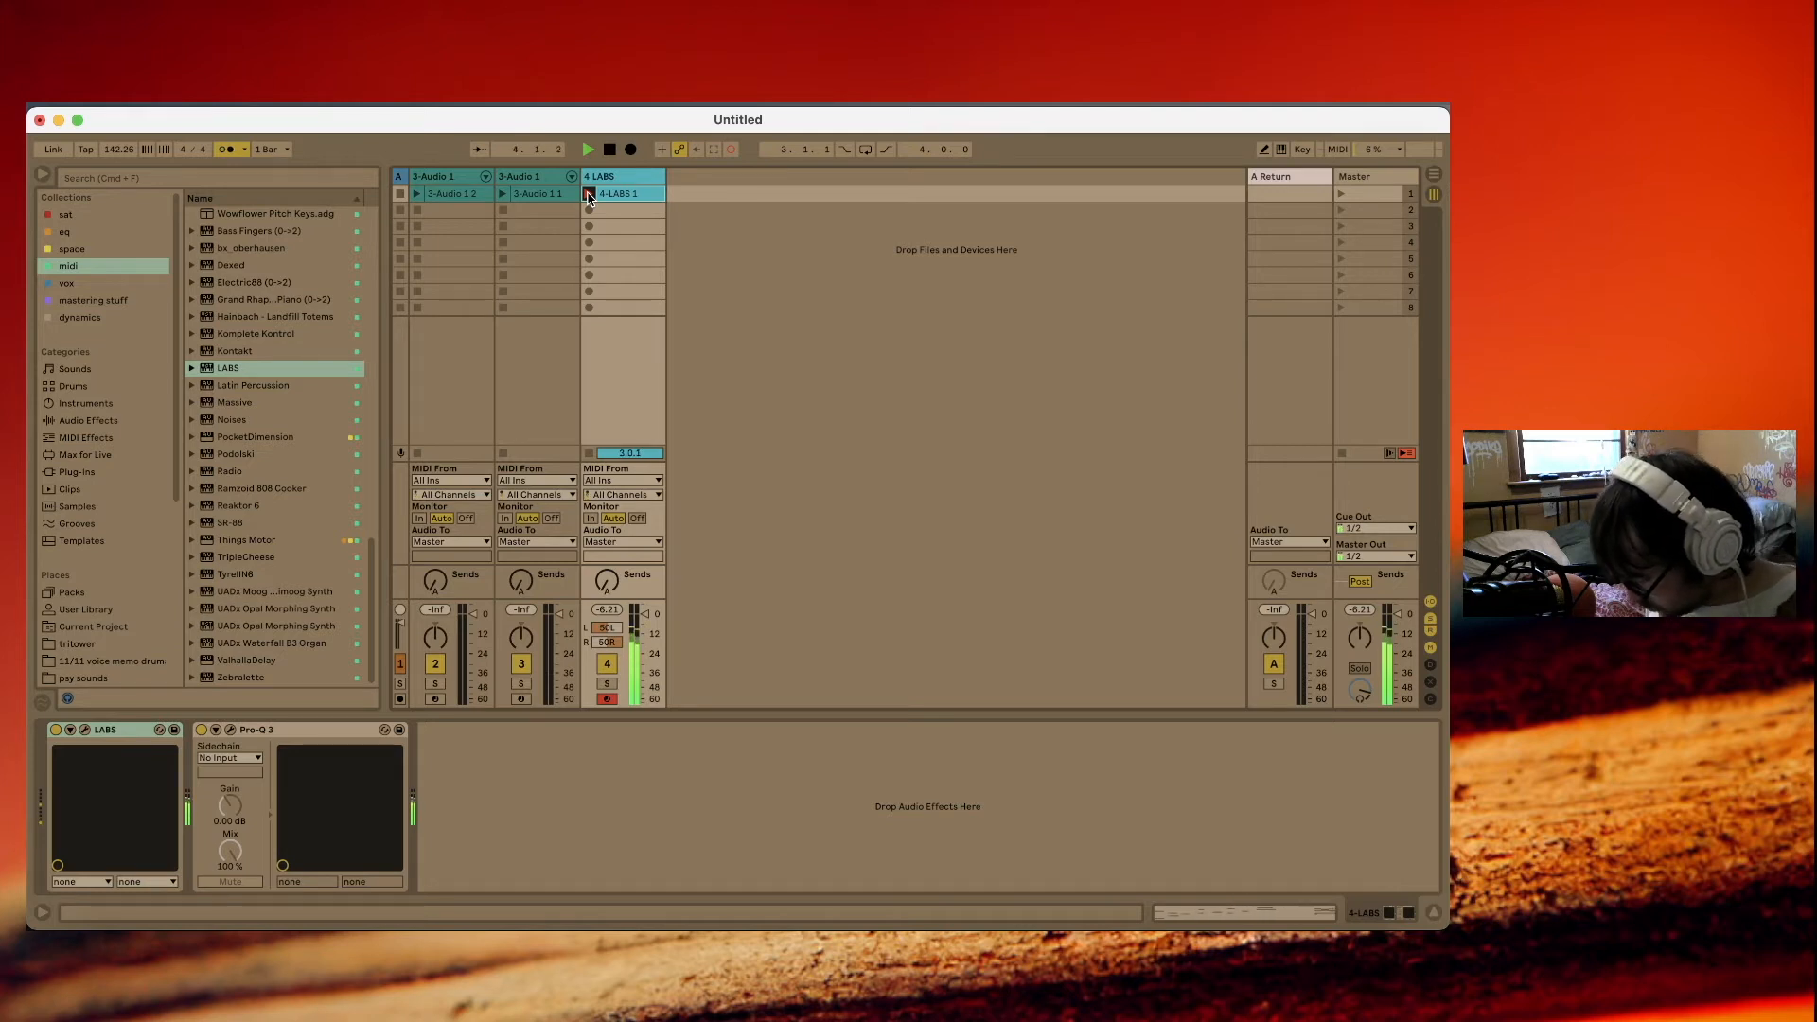
{"action": "right_click", "coordinate": [611, 196]}
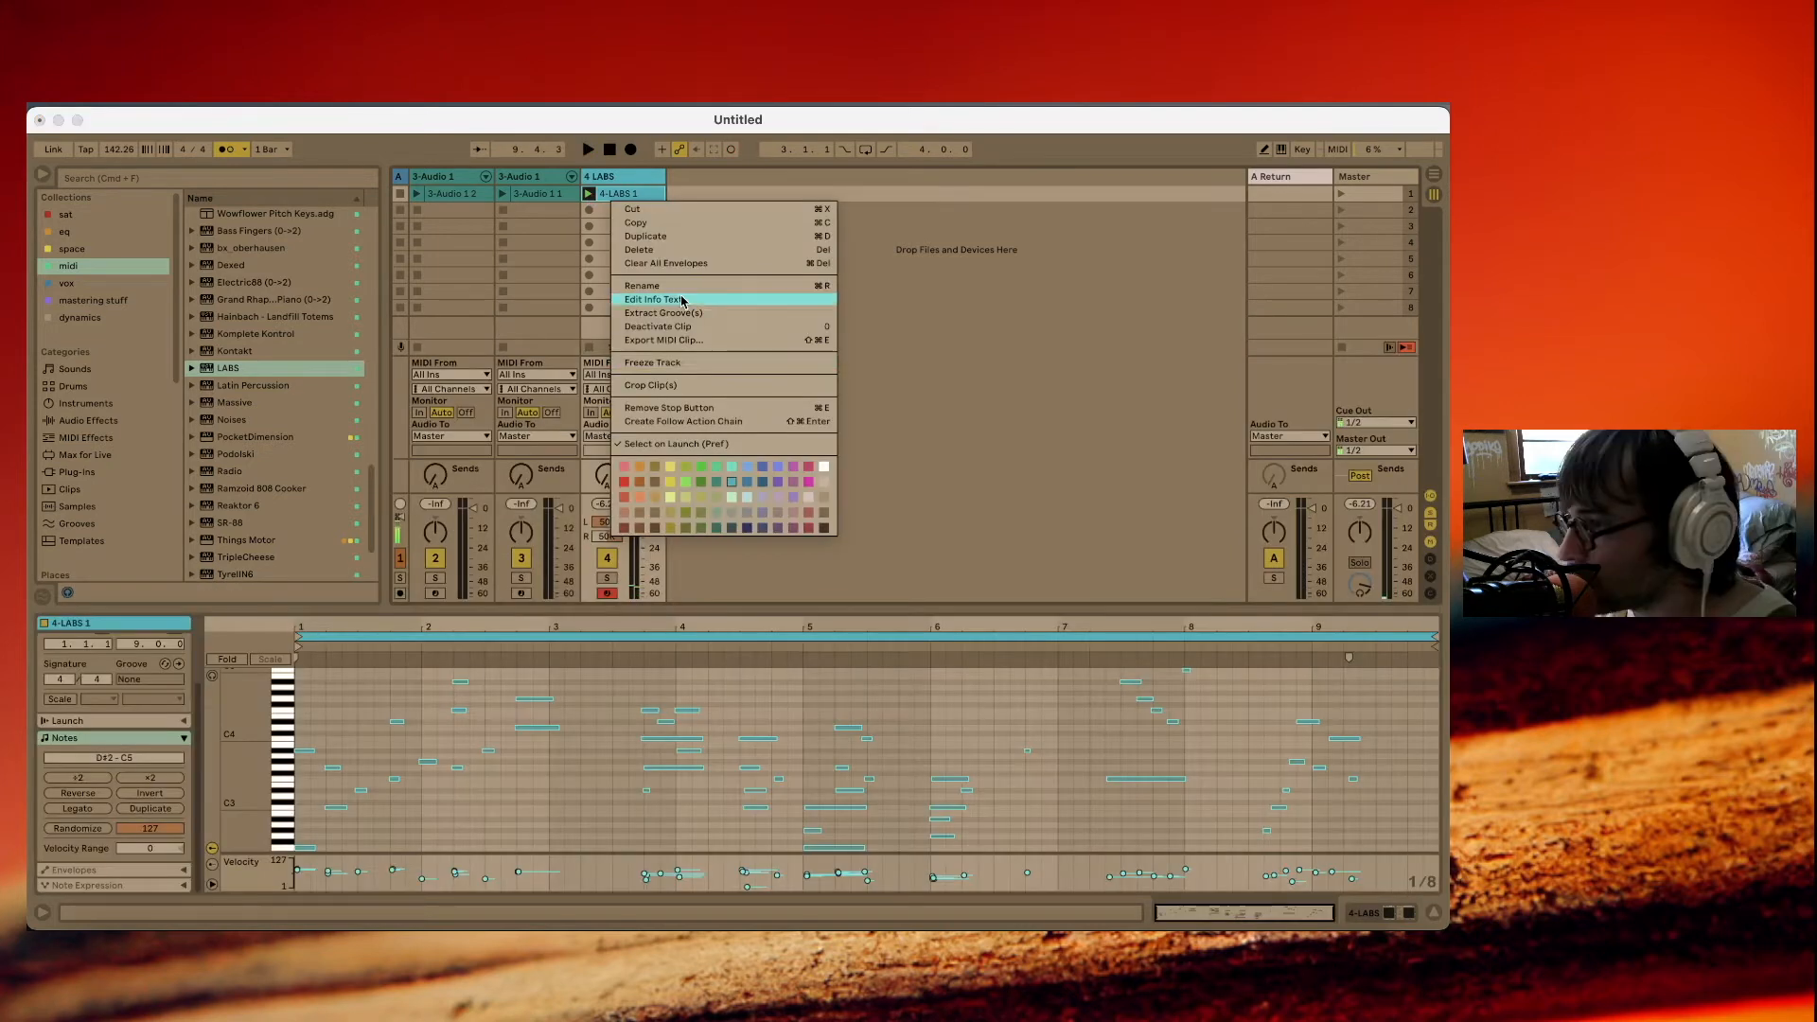
{"action": "left_click", "coordinate": [682, 363]}
{"action": "right_click", "coordinate": [628, 198]}
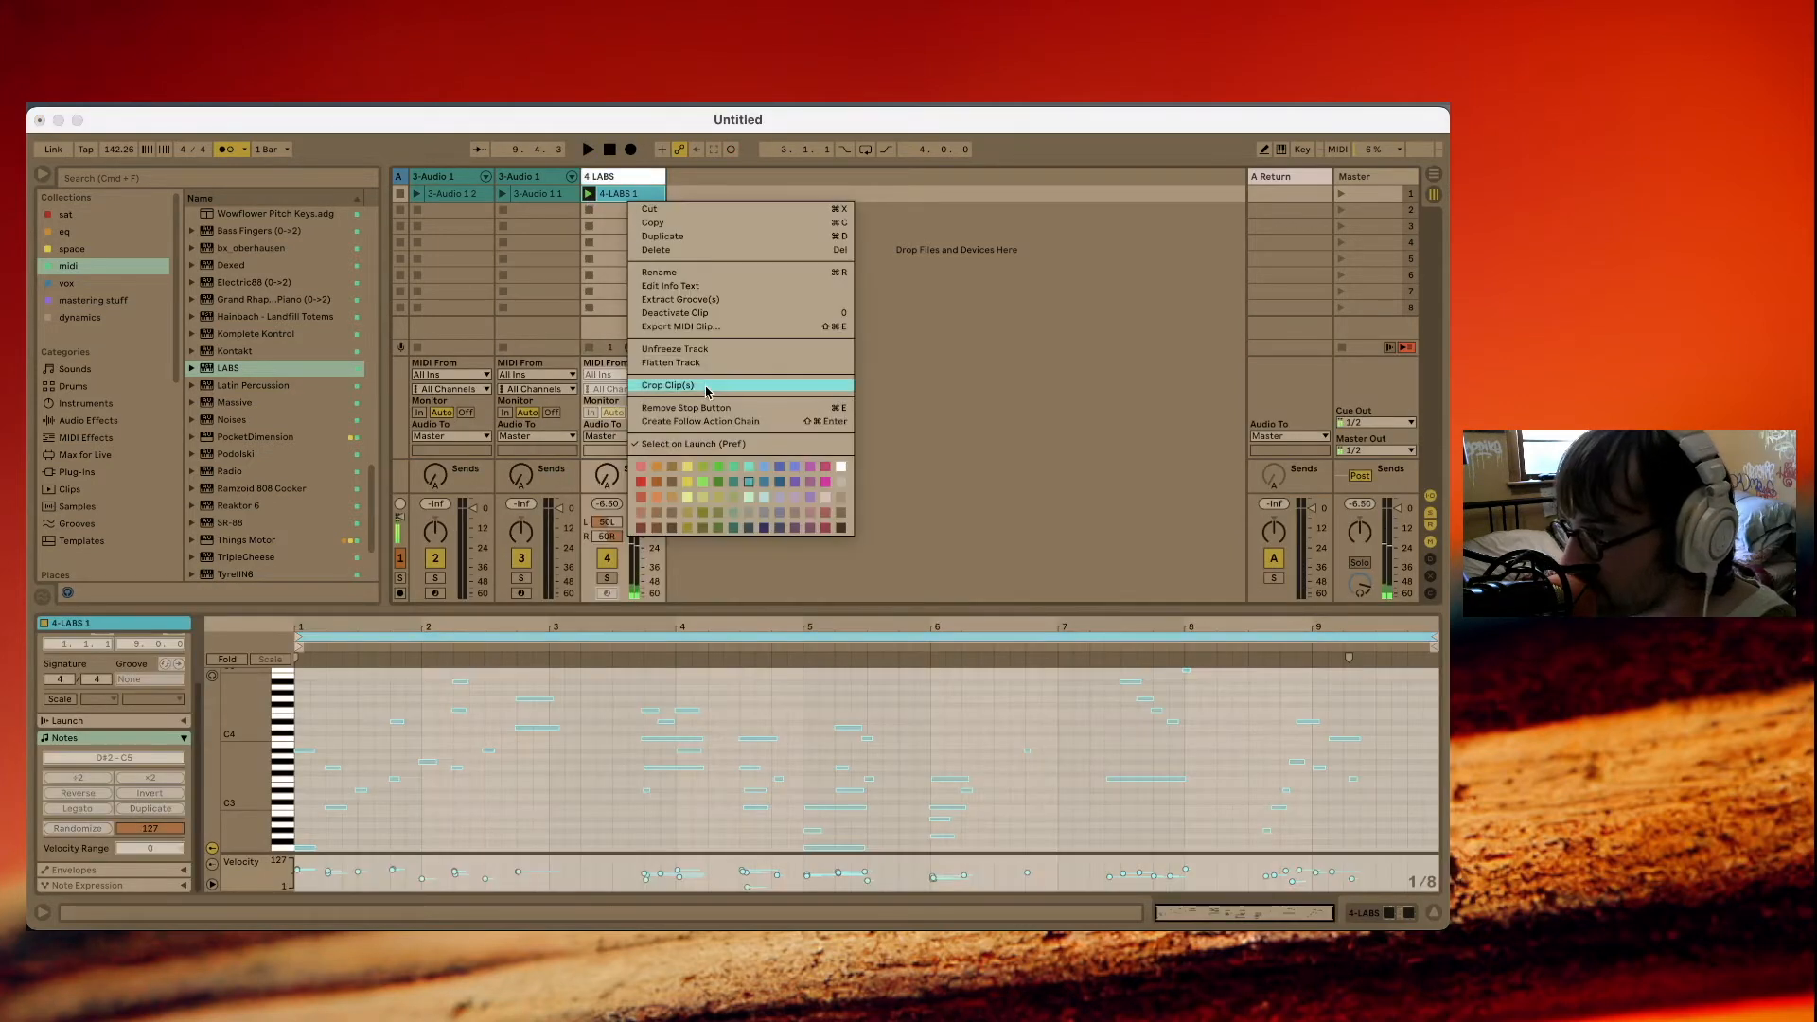
{"action": "left_click", "coordinate": [710, 363]}
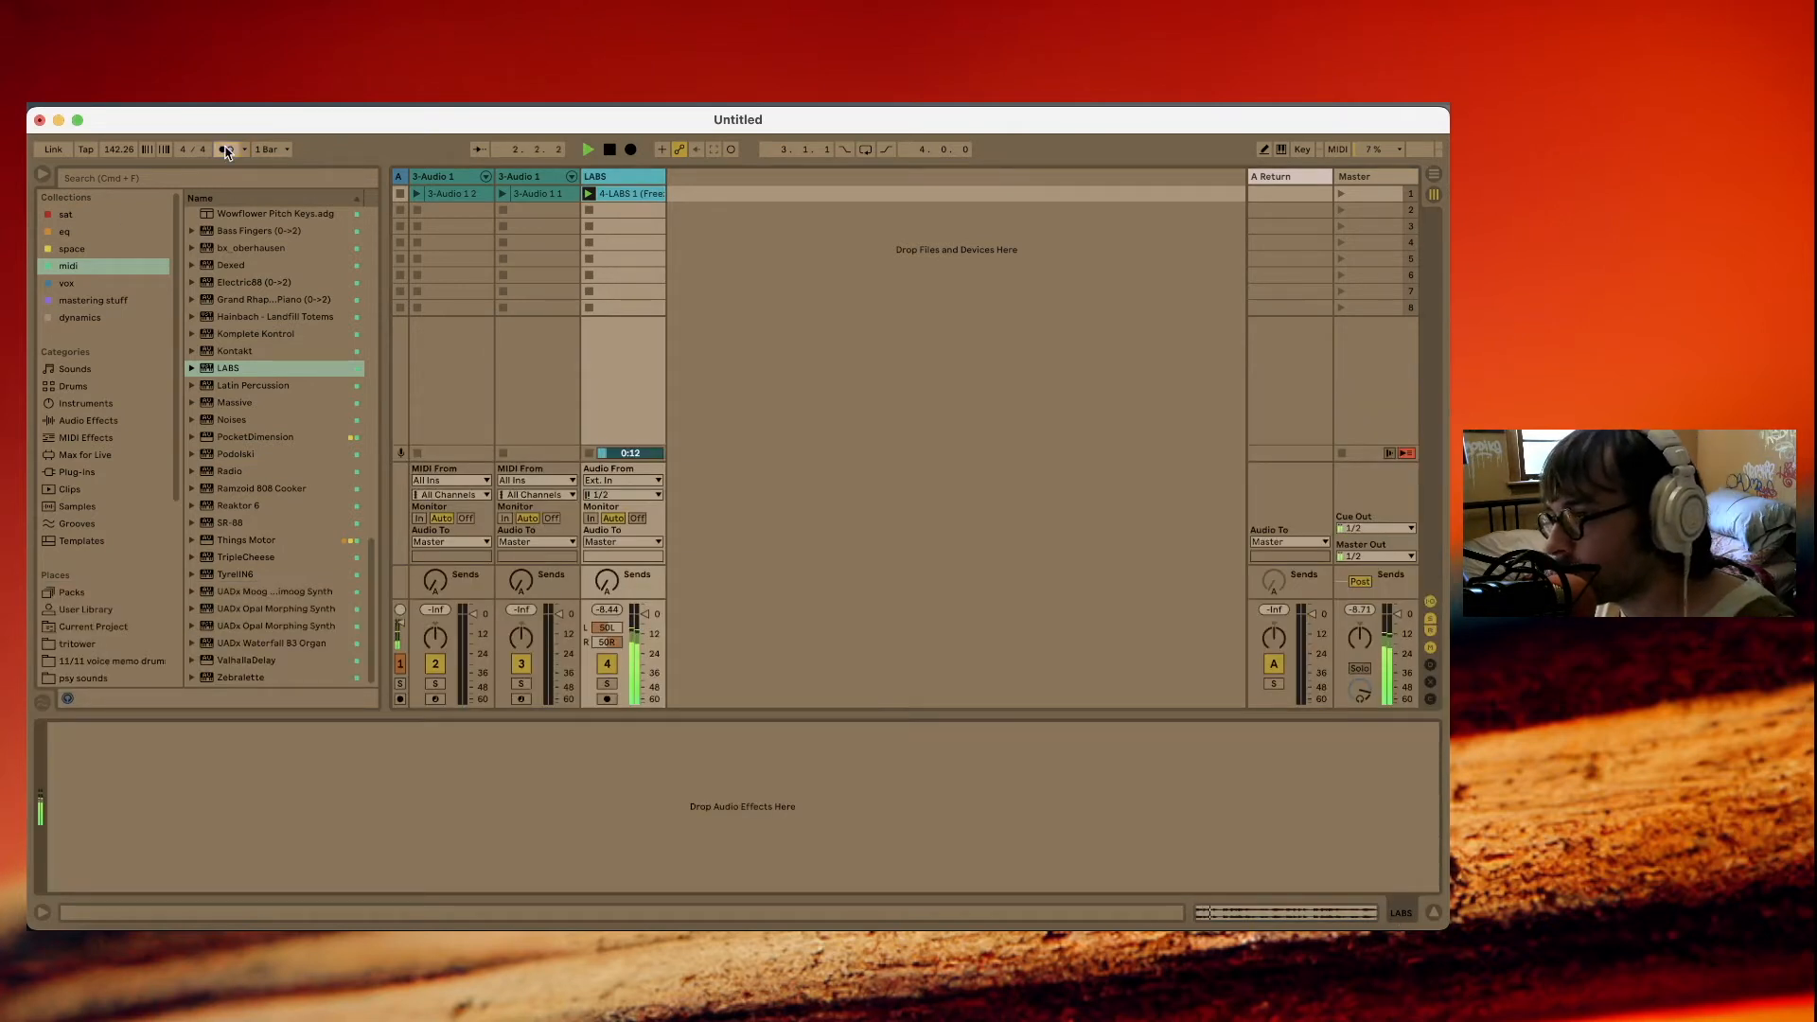
Add the PocketDimension effect to the flattened LABS track.
{"action": "left_click_drag", "start_coordinate": [255, 436], "coordinate": [312, 803]}
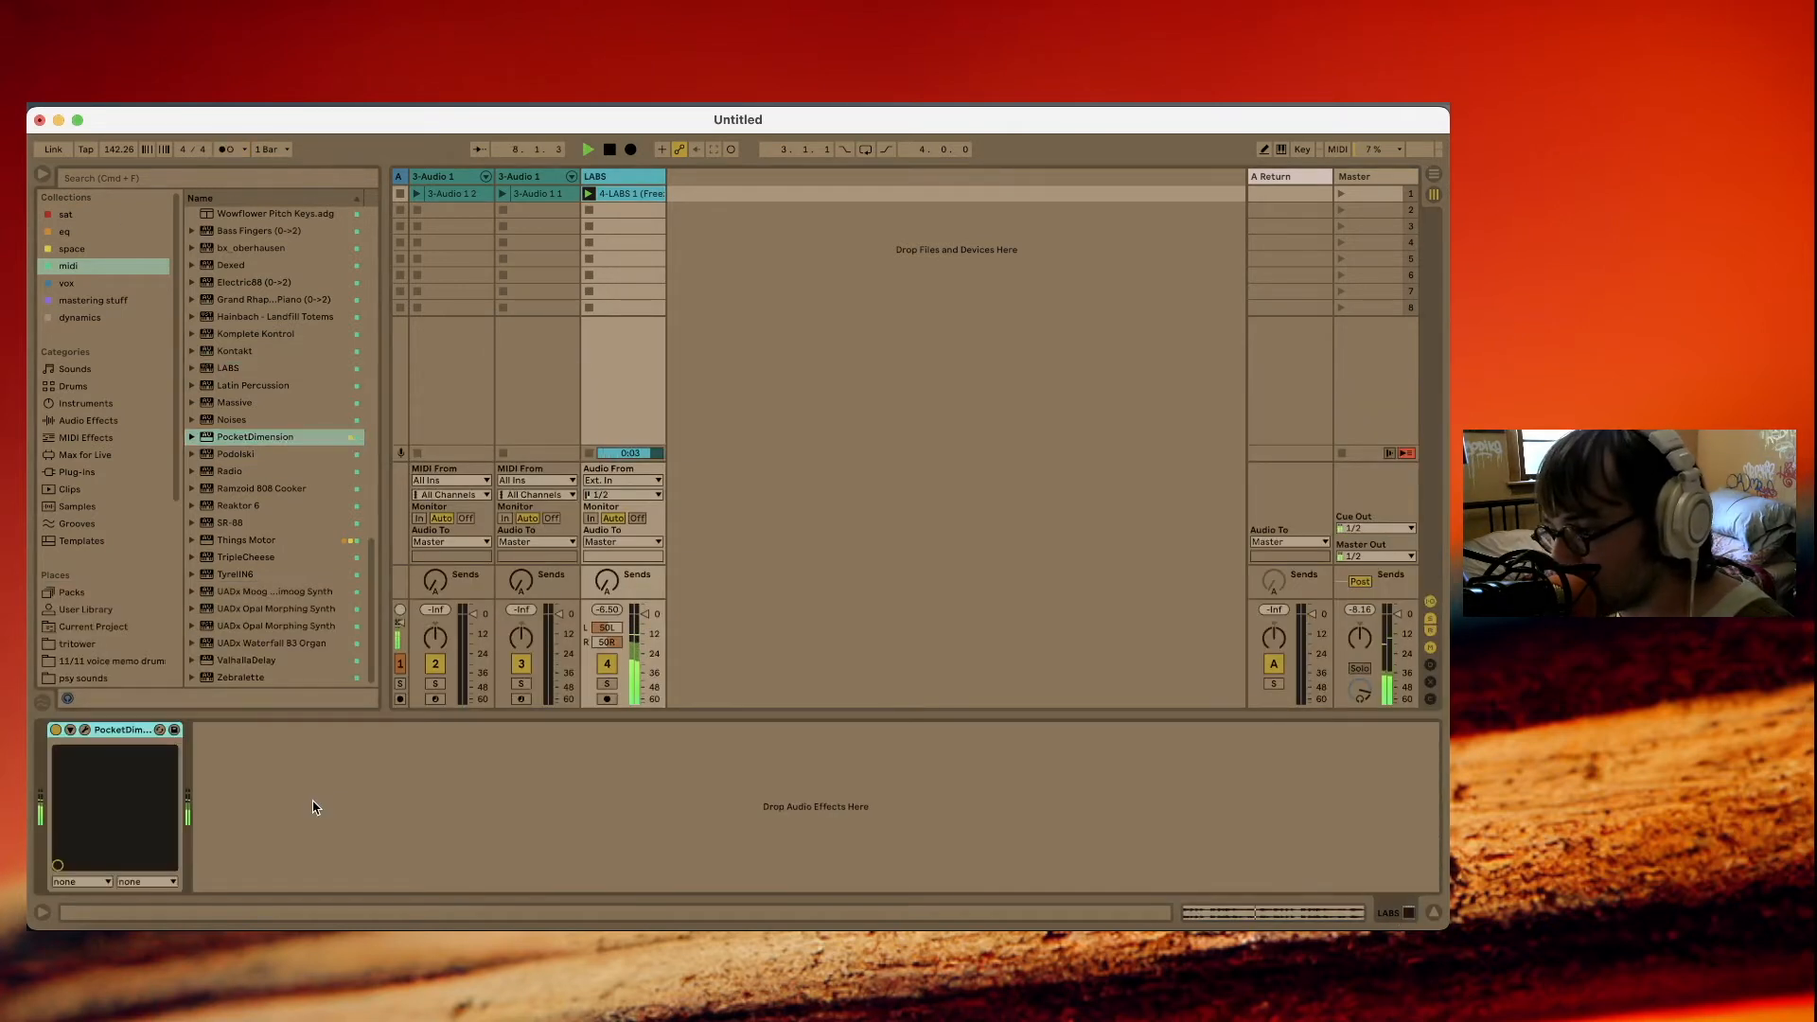
Open PocketDimension's interface, assign VOID to X and DOSE to Y, and choose the third movement pattern in the second row for the puck.
{"action": "left_click", "coordinate": [85, 731]}
{"action": "left_click_drag", "start_coordinate": [600, 414], "coordinate": [569, 503]}
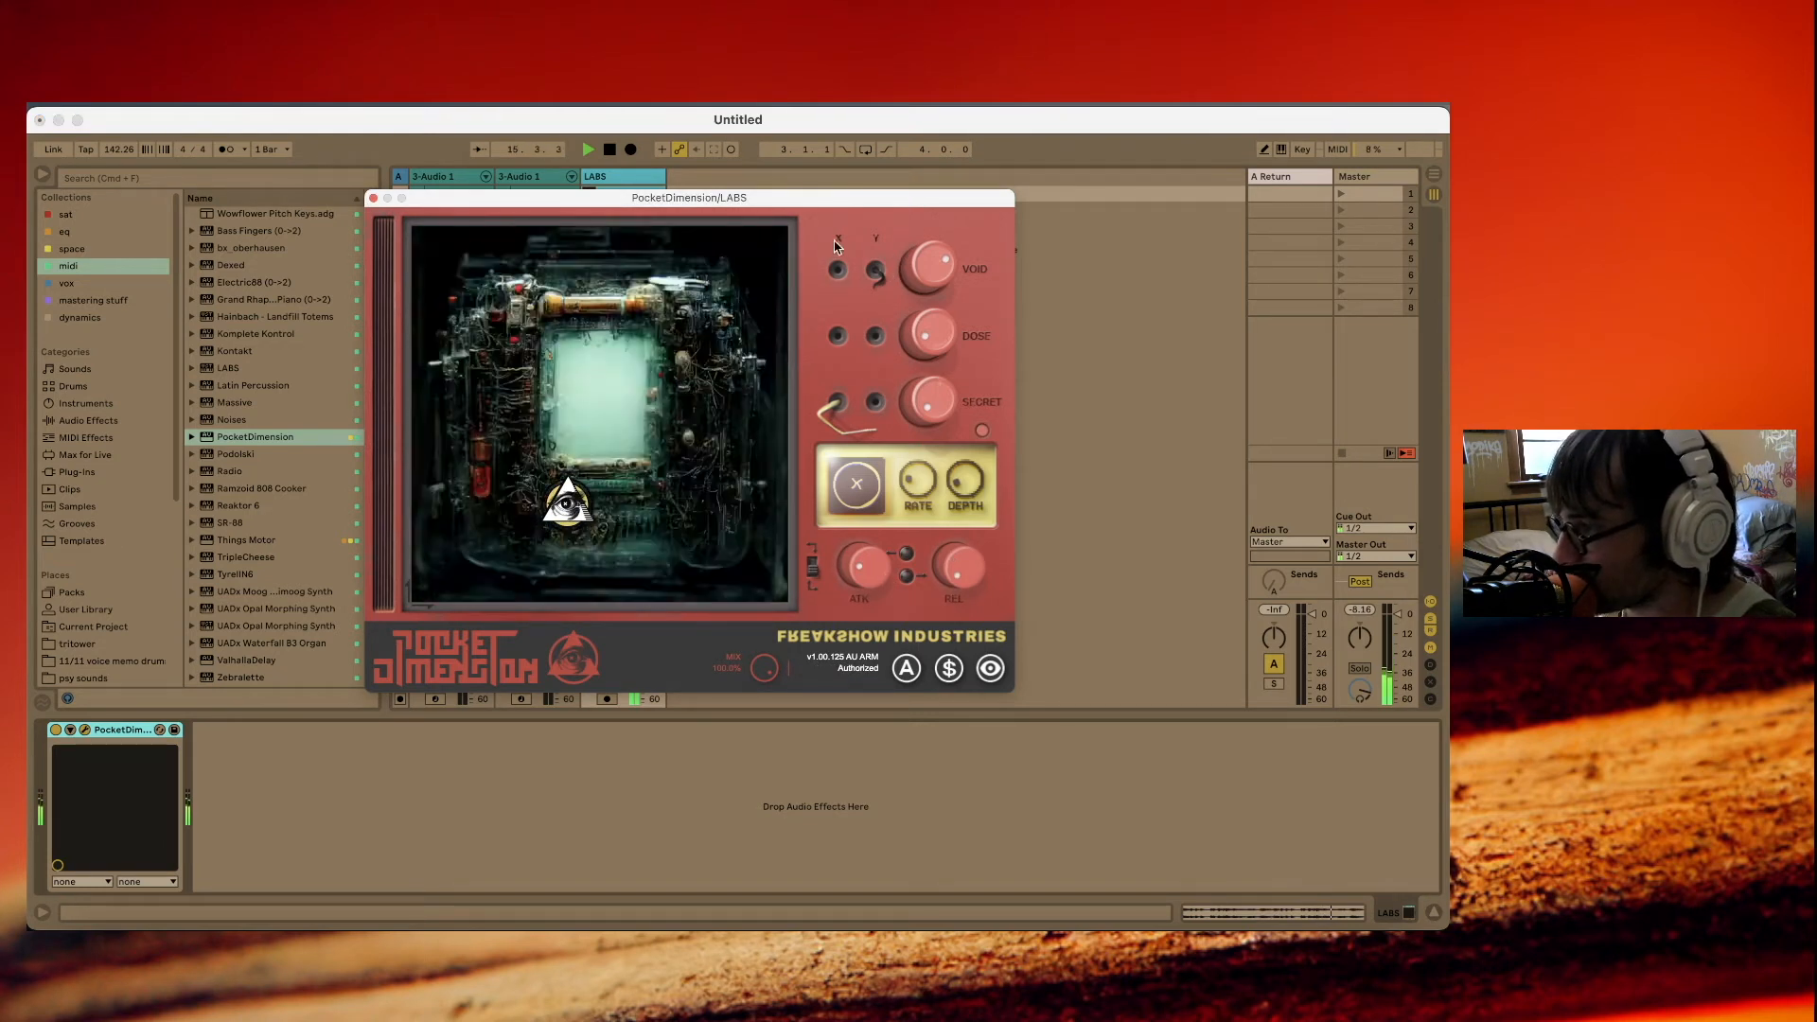
{"action": "left_click", "coordinate": [875, 336]}
{"action": "left_click", "coordinate": [856, 486]}
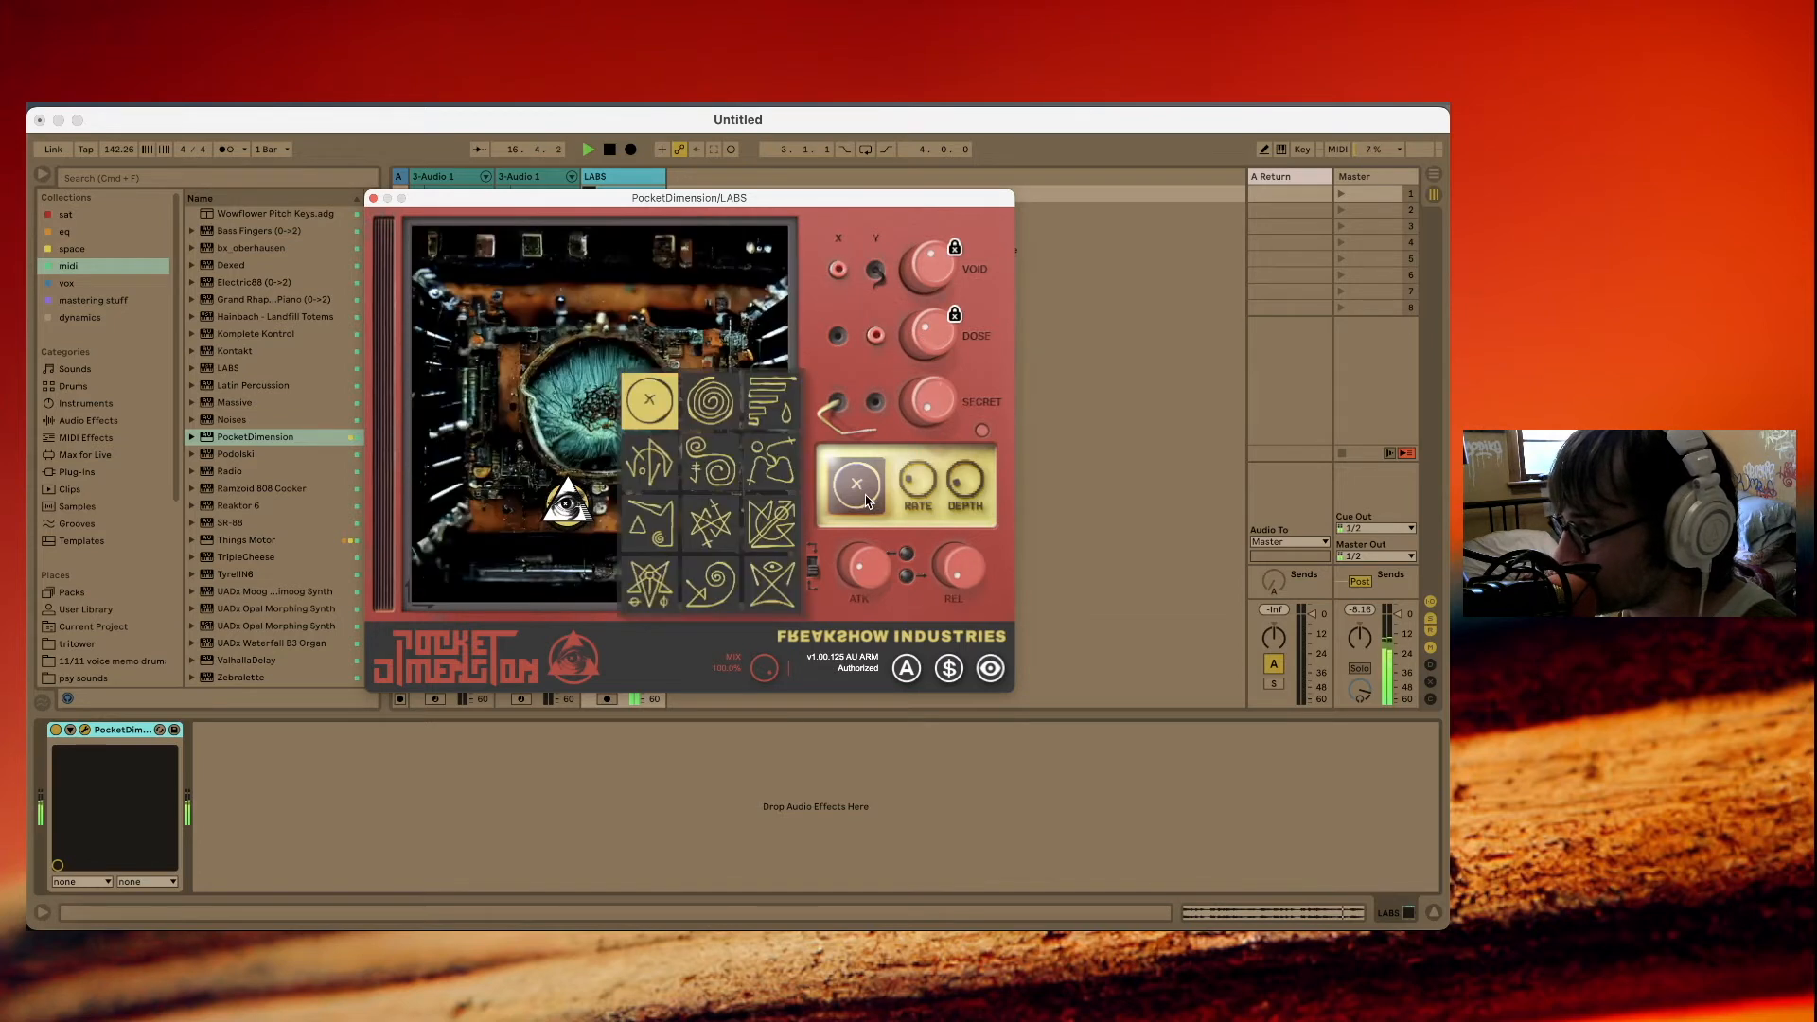
{"action": "left_click", "coordinate": [770, 464]}
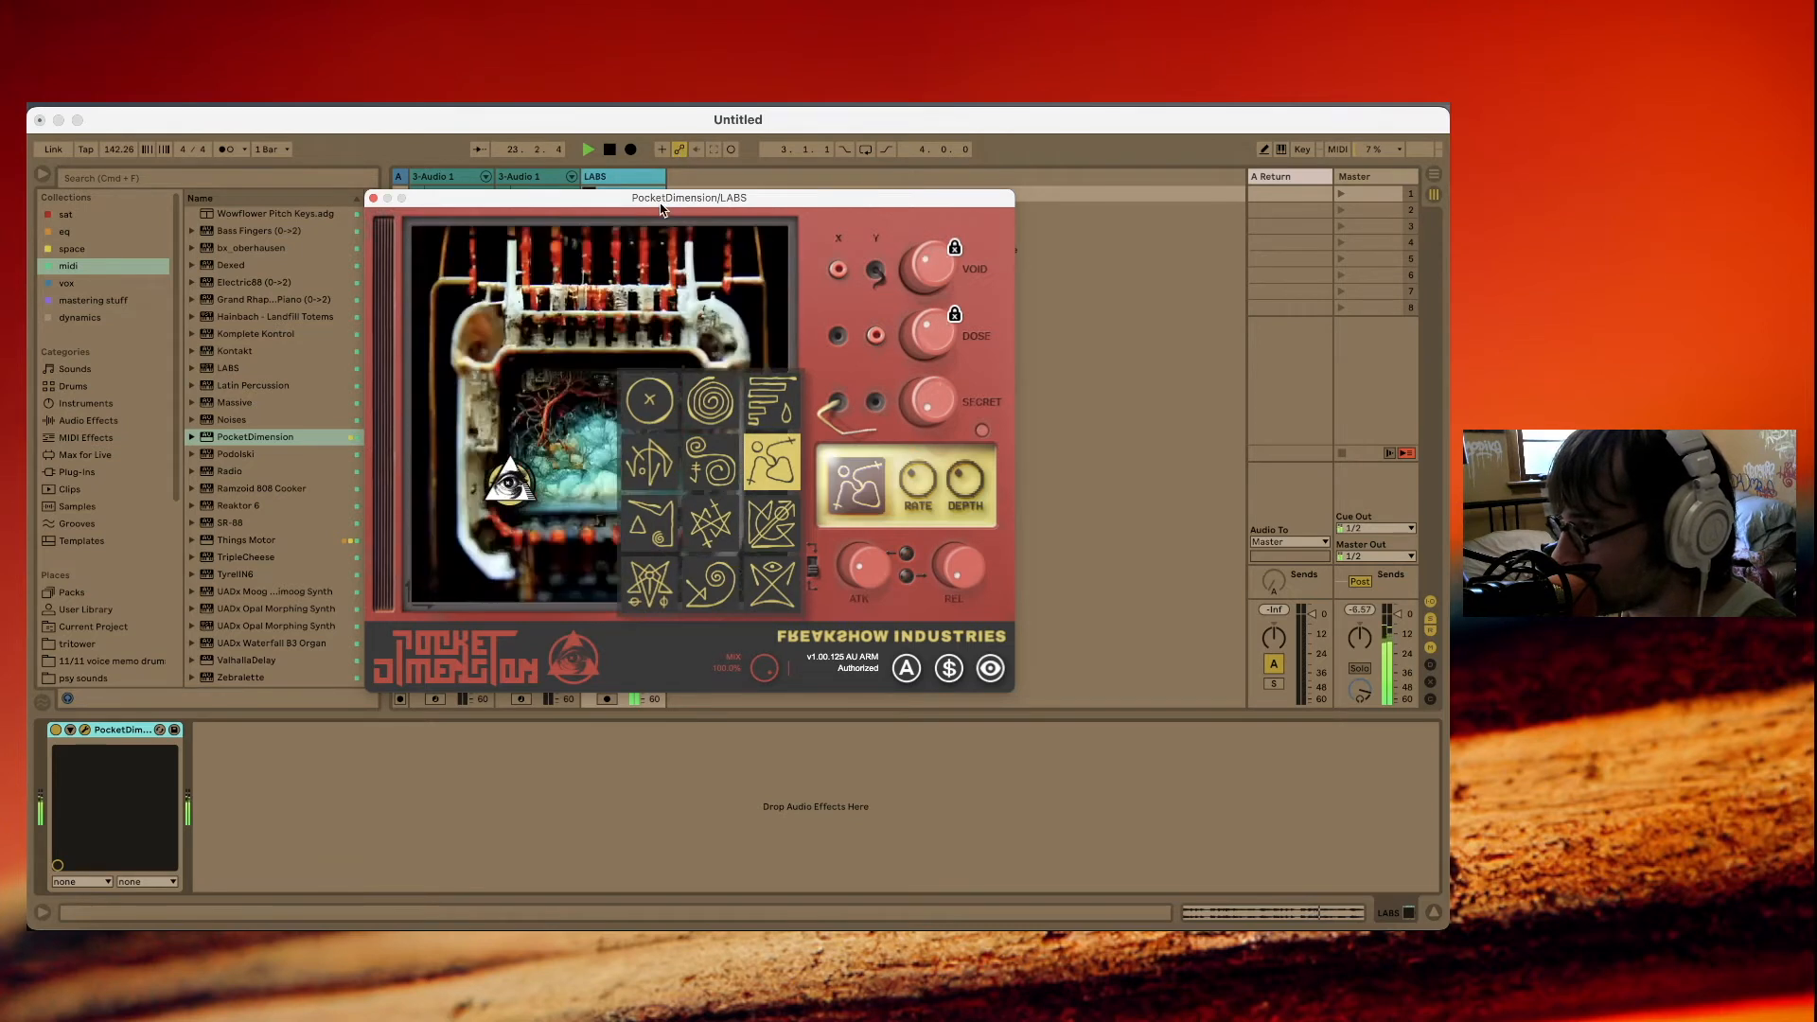
Insert an audio track beside the LABS track, set its input to LABS, and arm it for recording.
{"action": "left_click_drag", "start_coordinate": [661, 201], "coordinate": [636, 295]}
{"action": "left_click", "coordinate": [580, 247]}
{"action": "key", "text": "super+t"}
{"action": "left_click_drag", "start_coordinate": [662, 291], "coordinate": [1223, 208]}
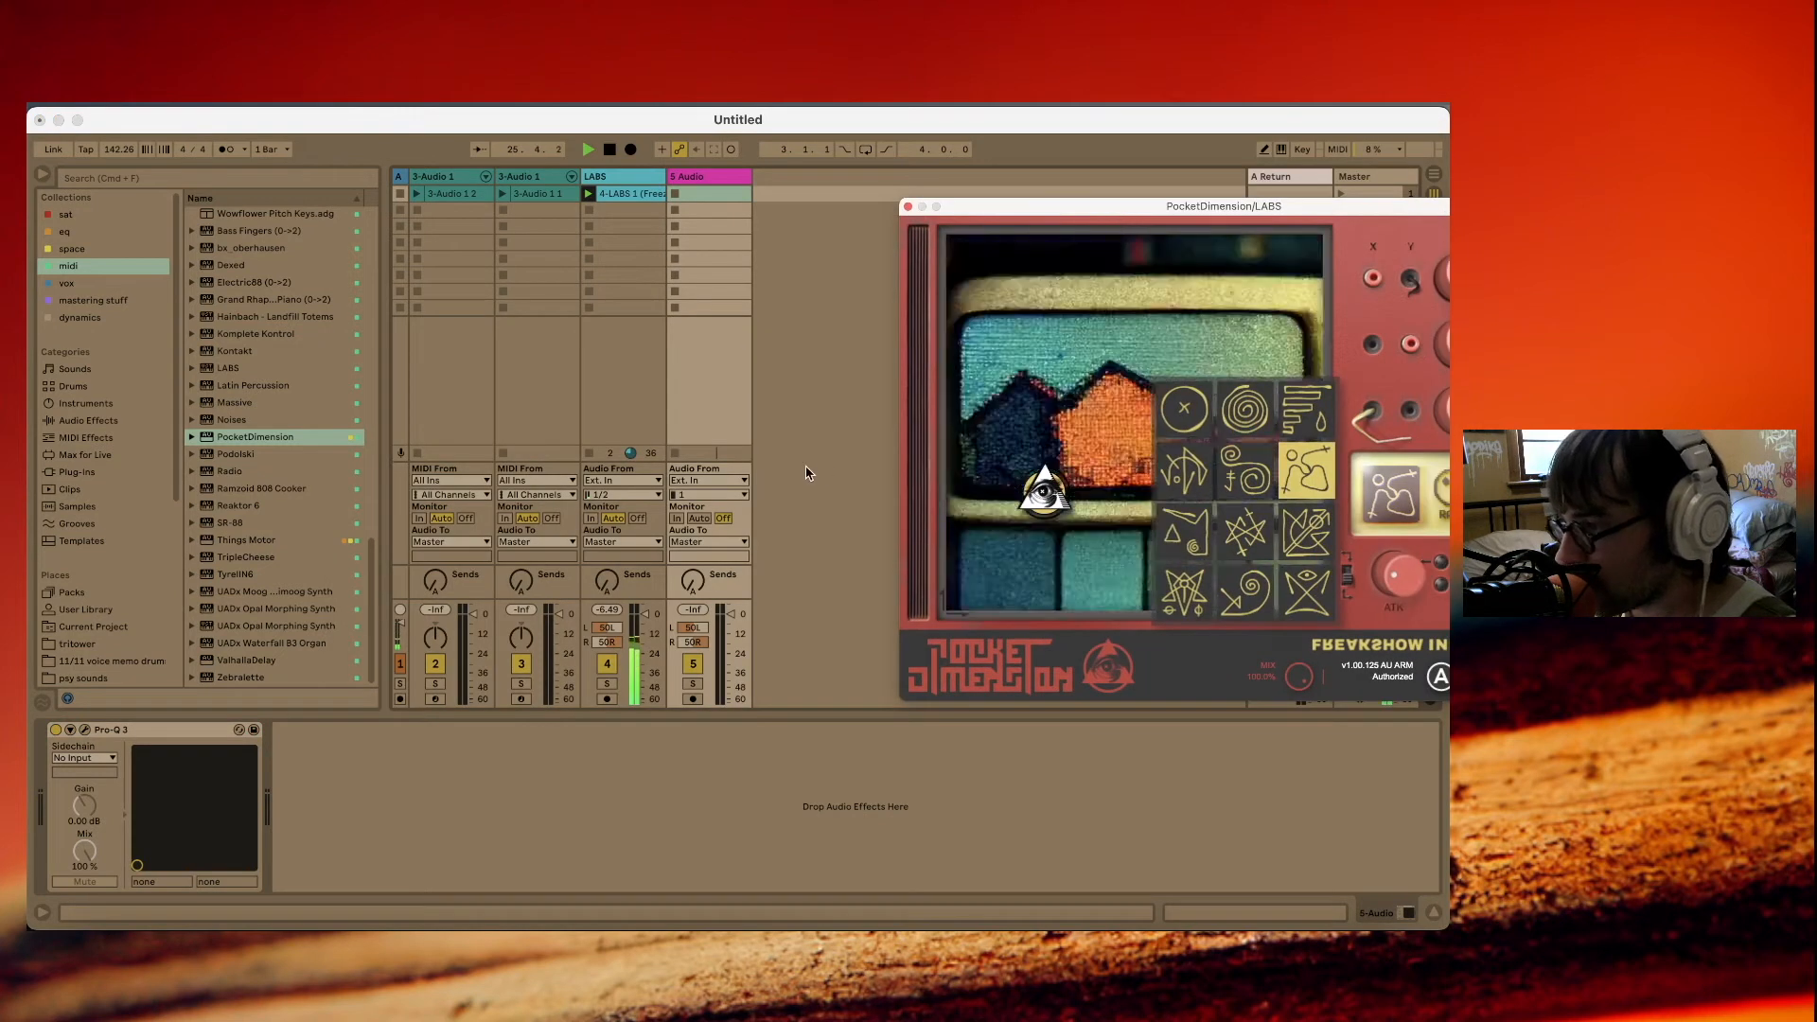
{"action": "left_click", "coordinate": [733, 481]}
{"action": "left_click", "coordinate": [683, 580]}
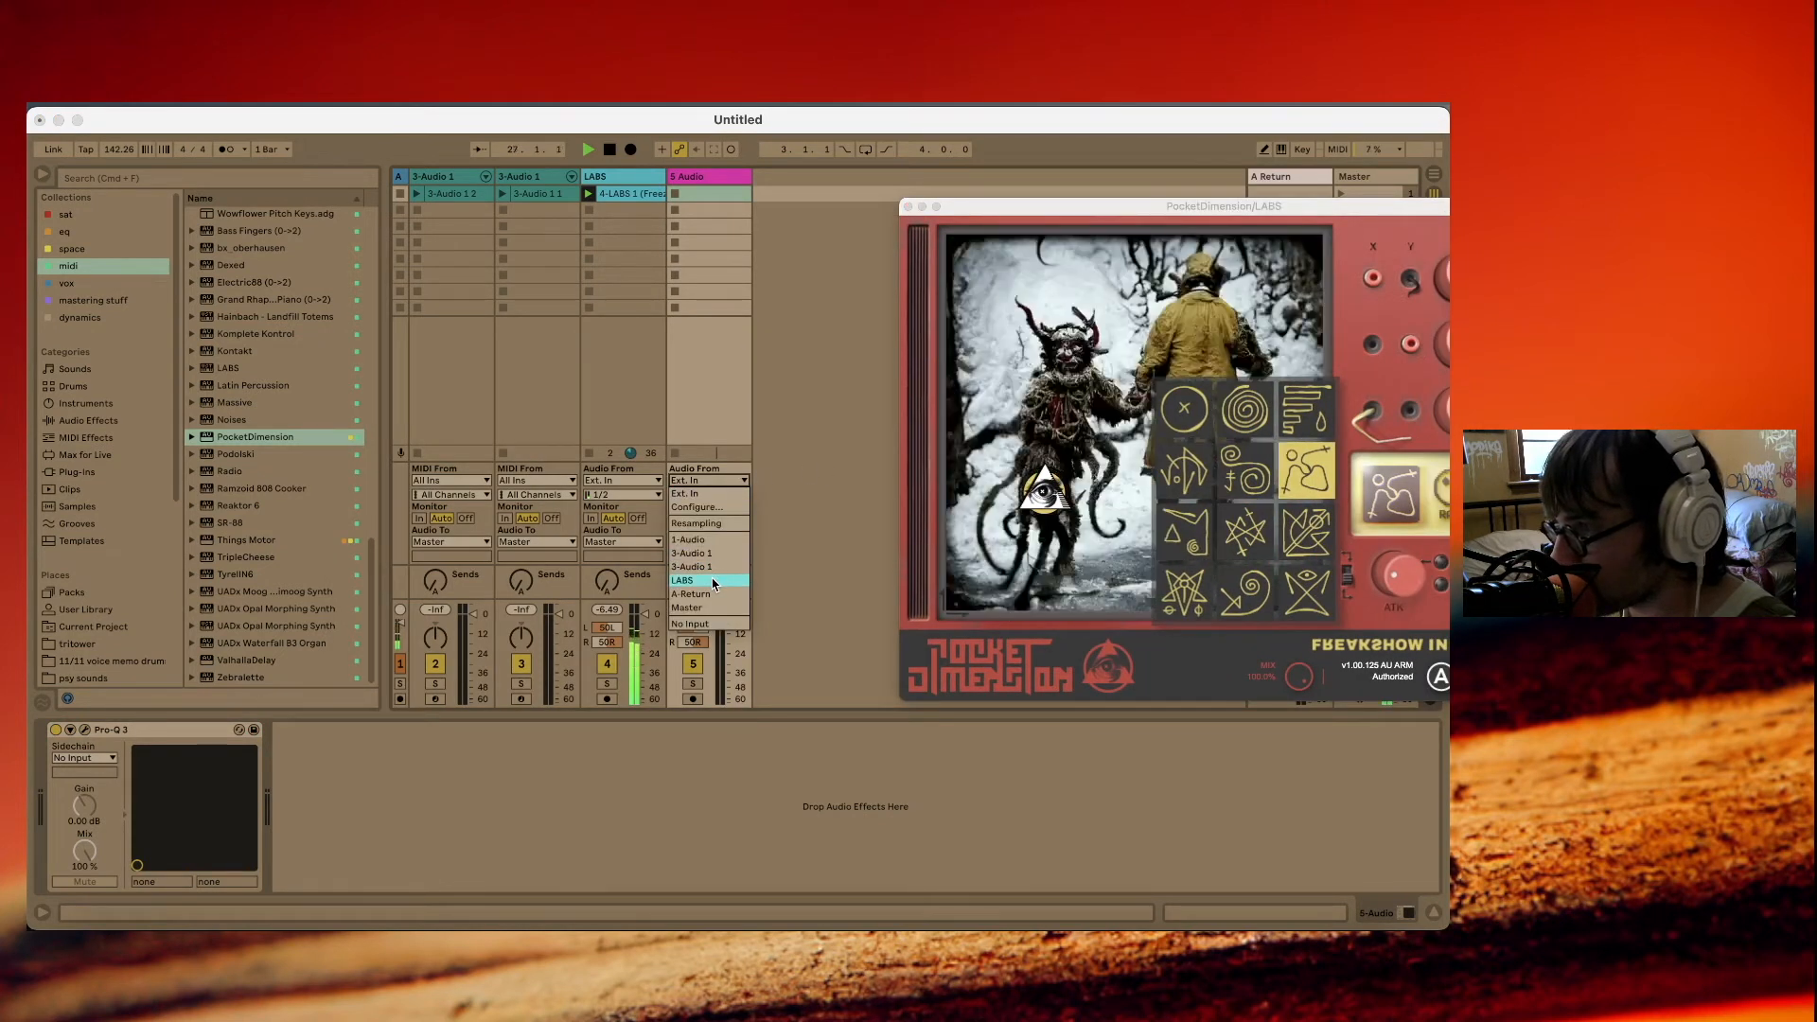
{"action": "left_click", "coordinate": [693, 699]}
Record the processed piano into the new audio track's first slot while moving the PocketDimension puck around the image.
{"action": "left_click", "coordinate": [675, 193]}
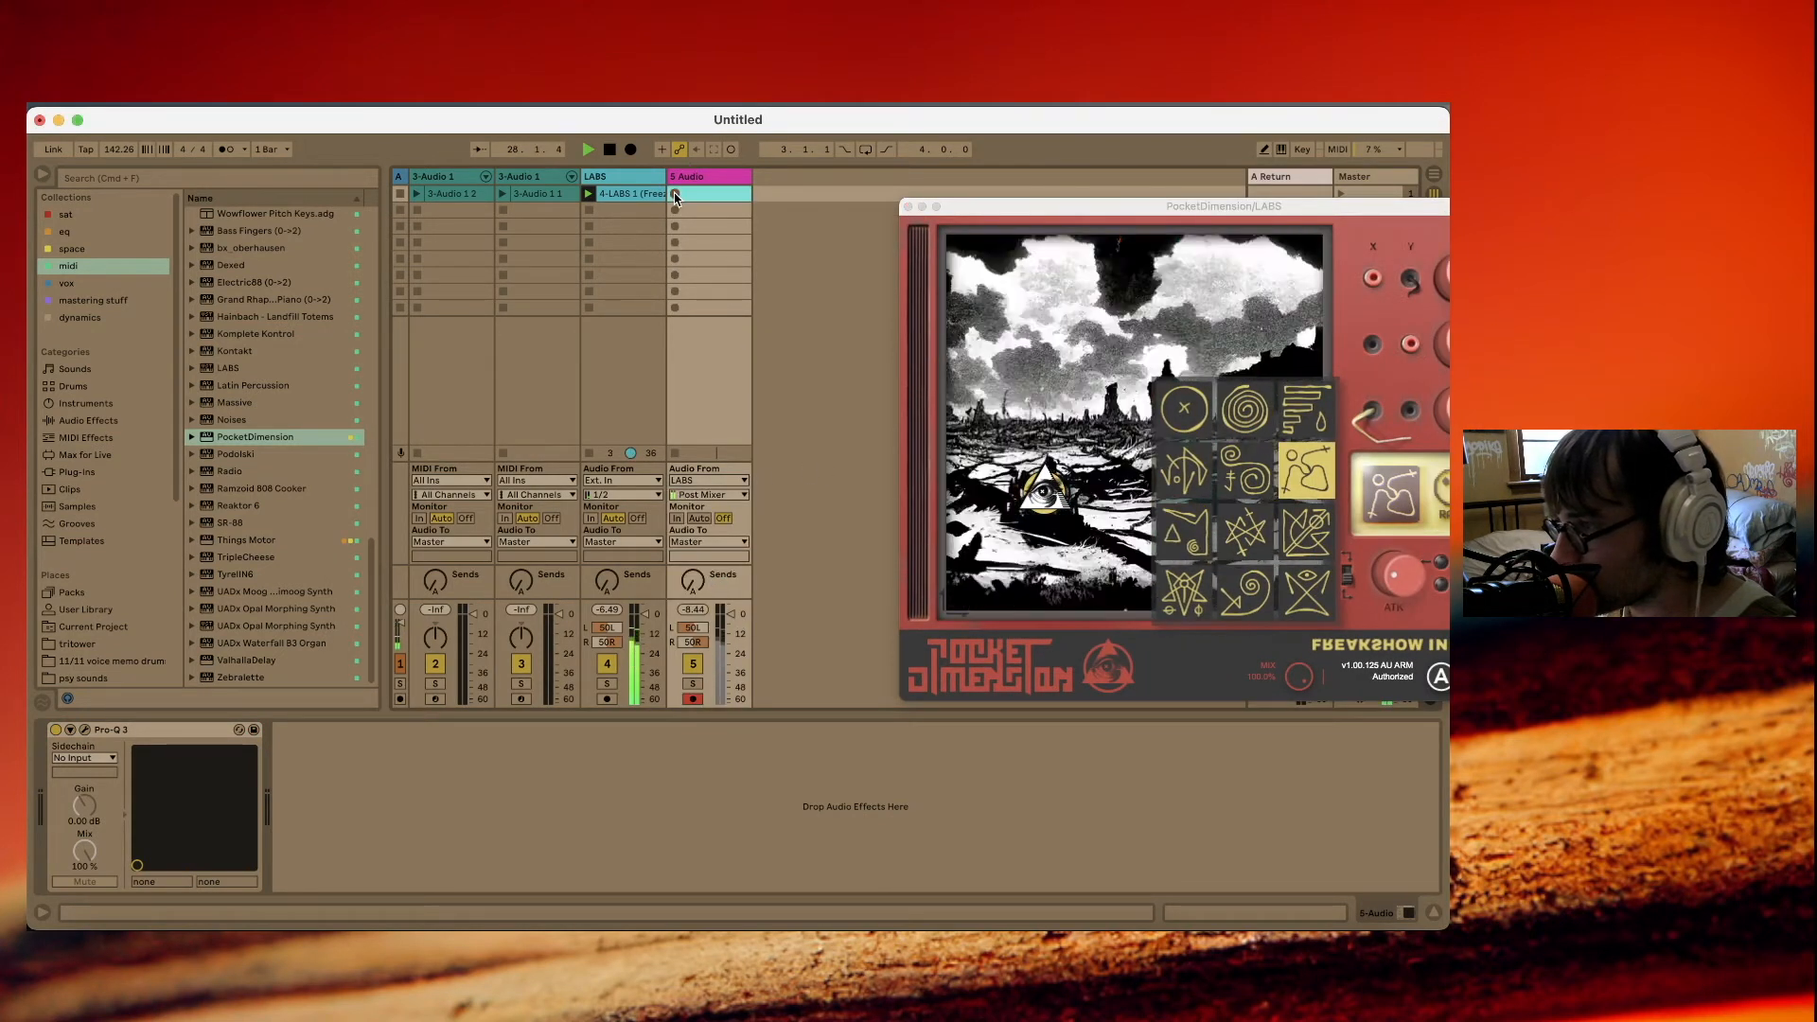
{"action": "left_click_drag", "start_coordinate": [1049, 199], "coordinate": [764, 257]}
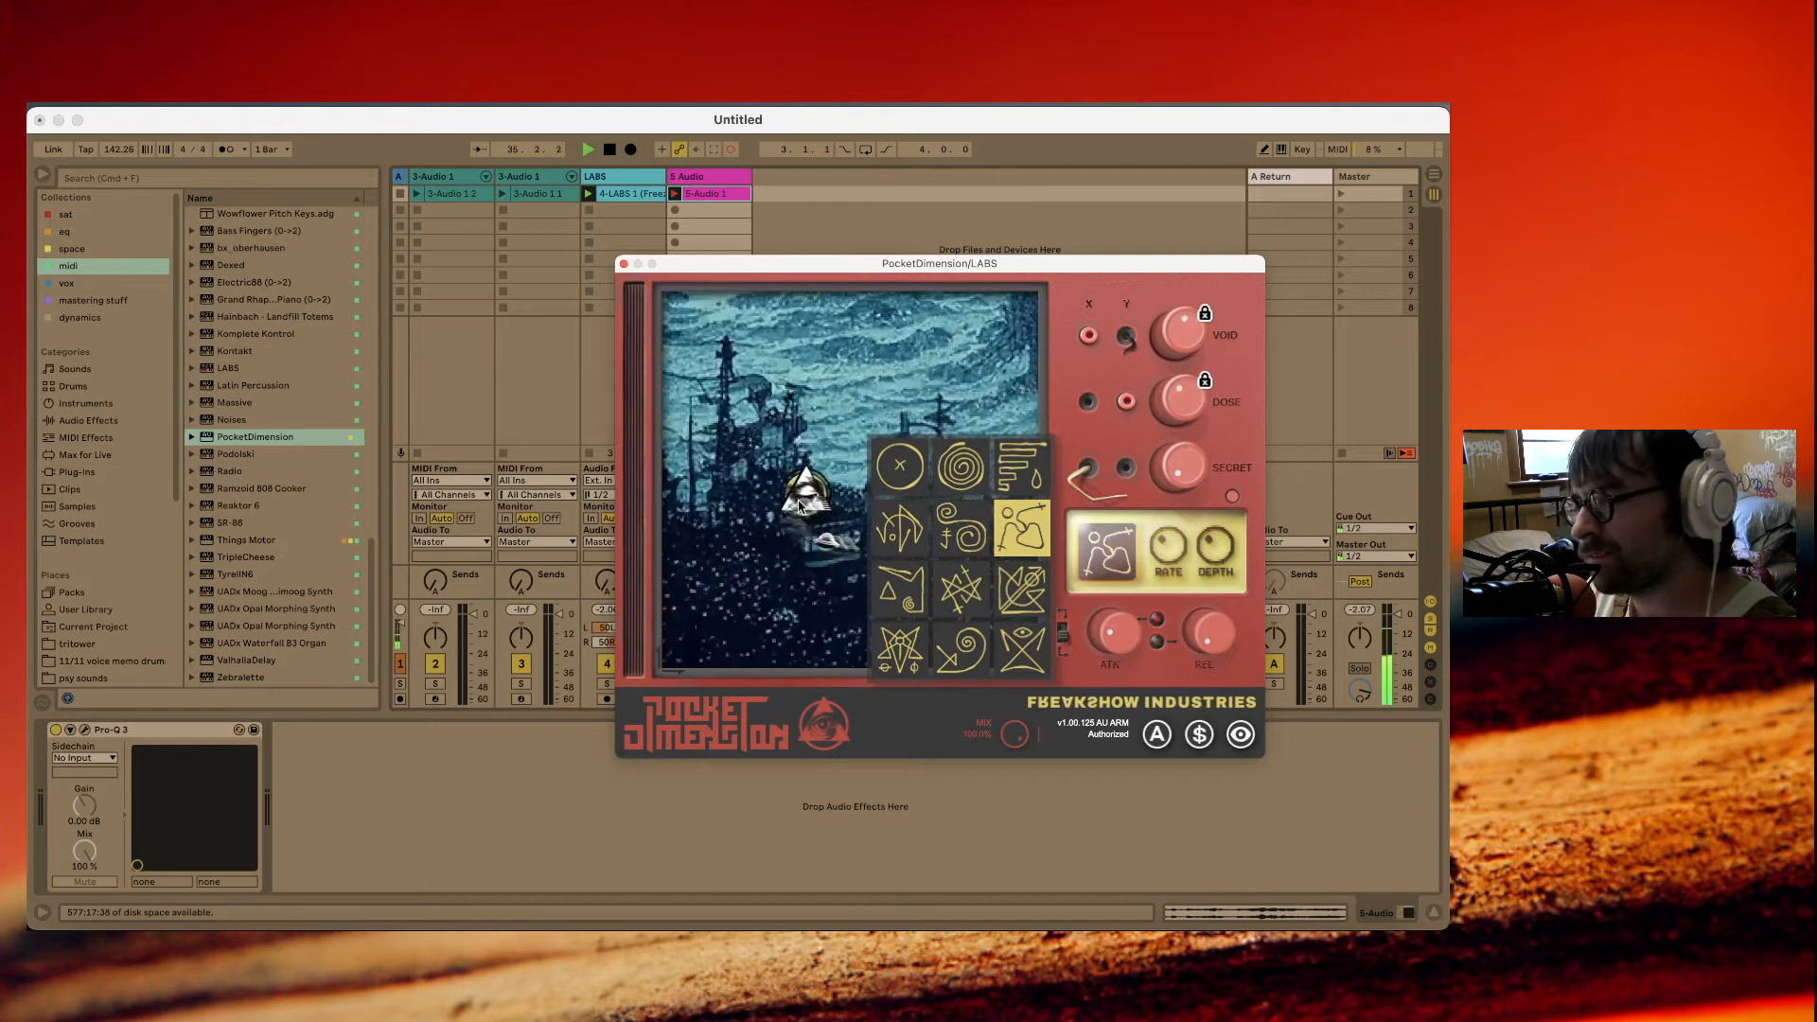
{"action": "left_click_drag", "start_coordinate": [755, 573], "coordinate": [934, 386]}
{"action": "left_click_drag", "start_coordinate": [833, 441], "coordinate": [912, 491]}
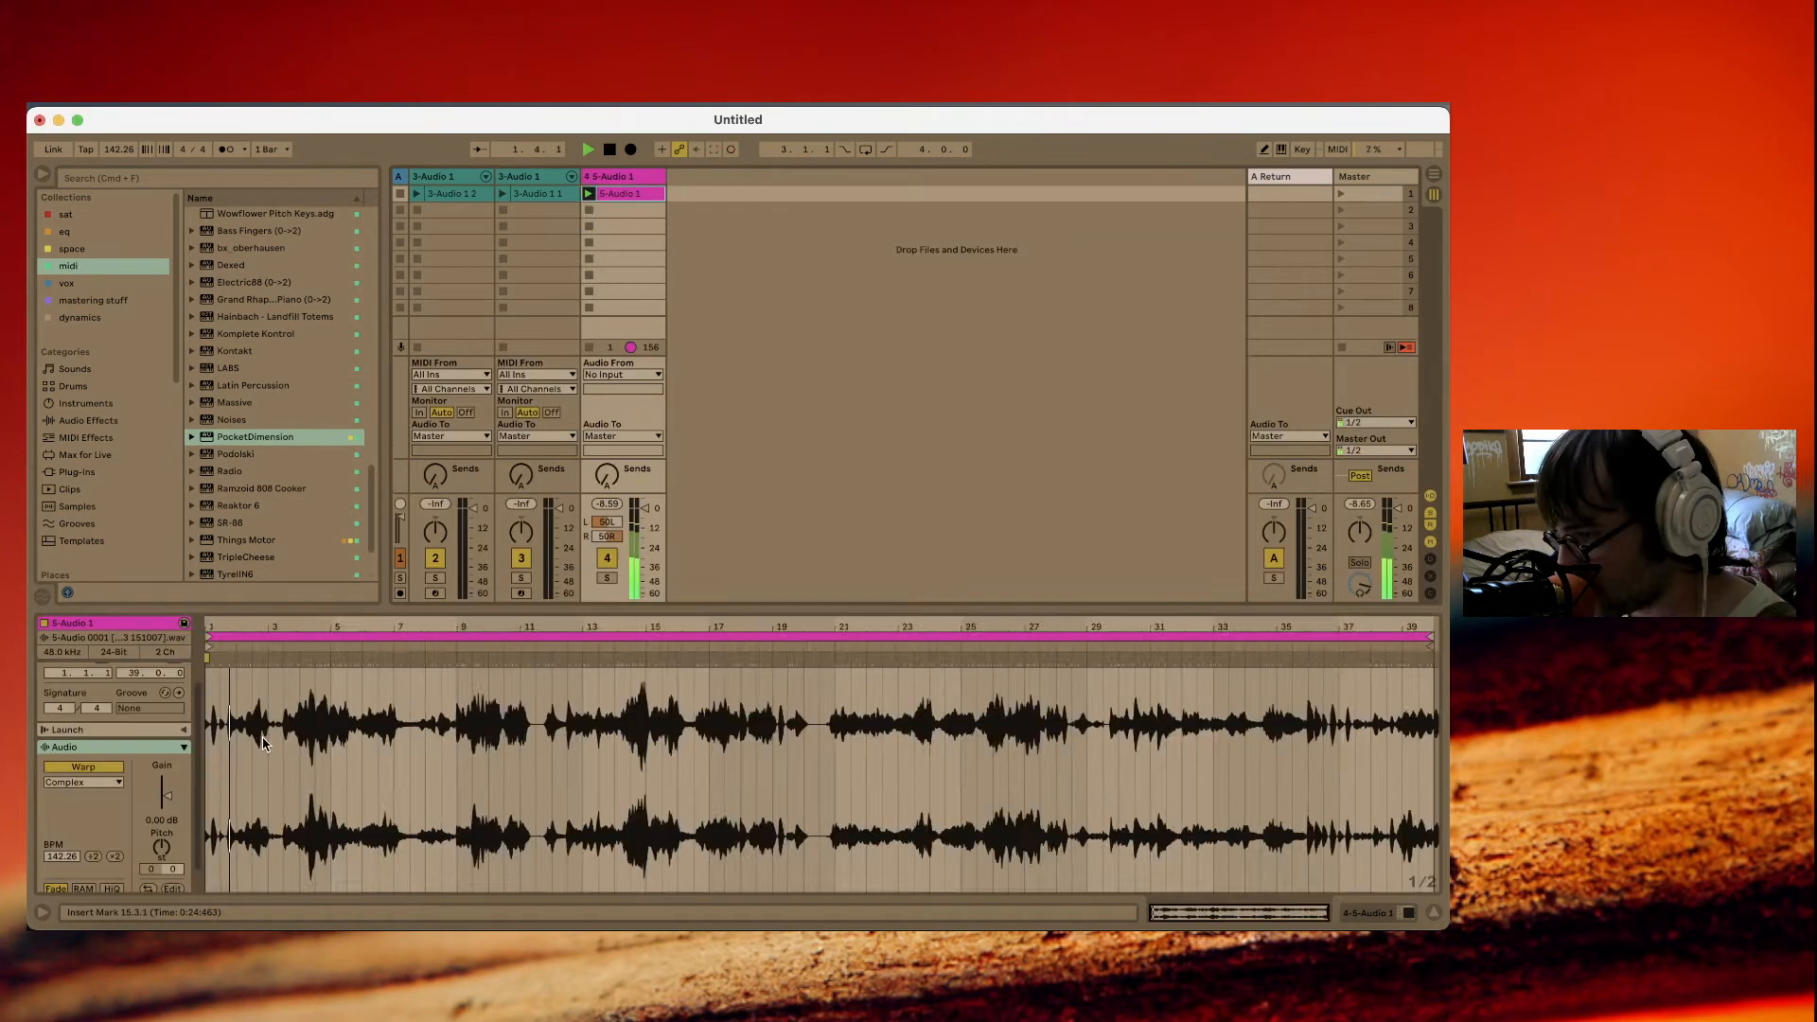
Add warp markers at the main swells along the whole recorded 5-Audio 1 clip.
{"action": "scroll", "coordinate": [263, 741], "scroll_direction": "up", "scroll_amount": 5}
{"action": "scroll", "coordinate": [263, 741], "scroll_direction": "left", "scroll_amount": 3}
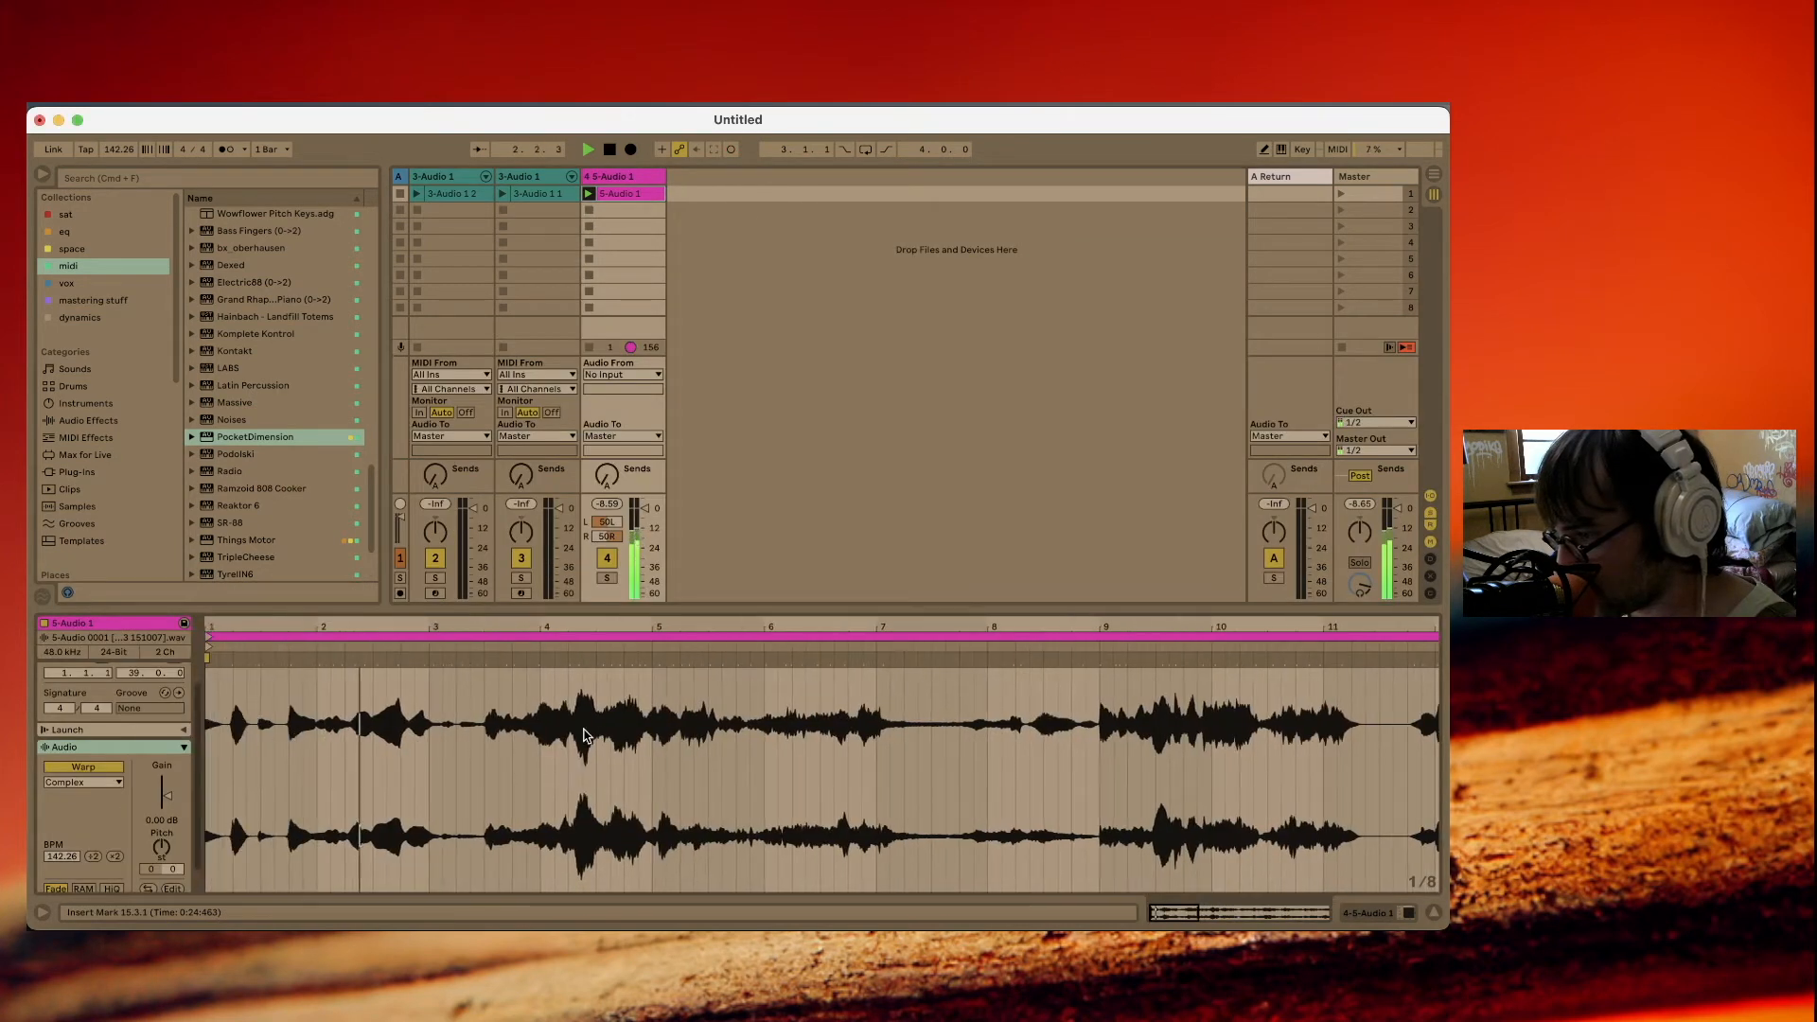
{"action": "double_click", "coordinate": [575, 659]}
{"action": "double_click", "coordinate": [862, 726]}
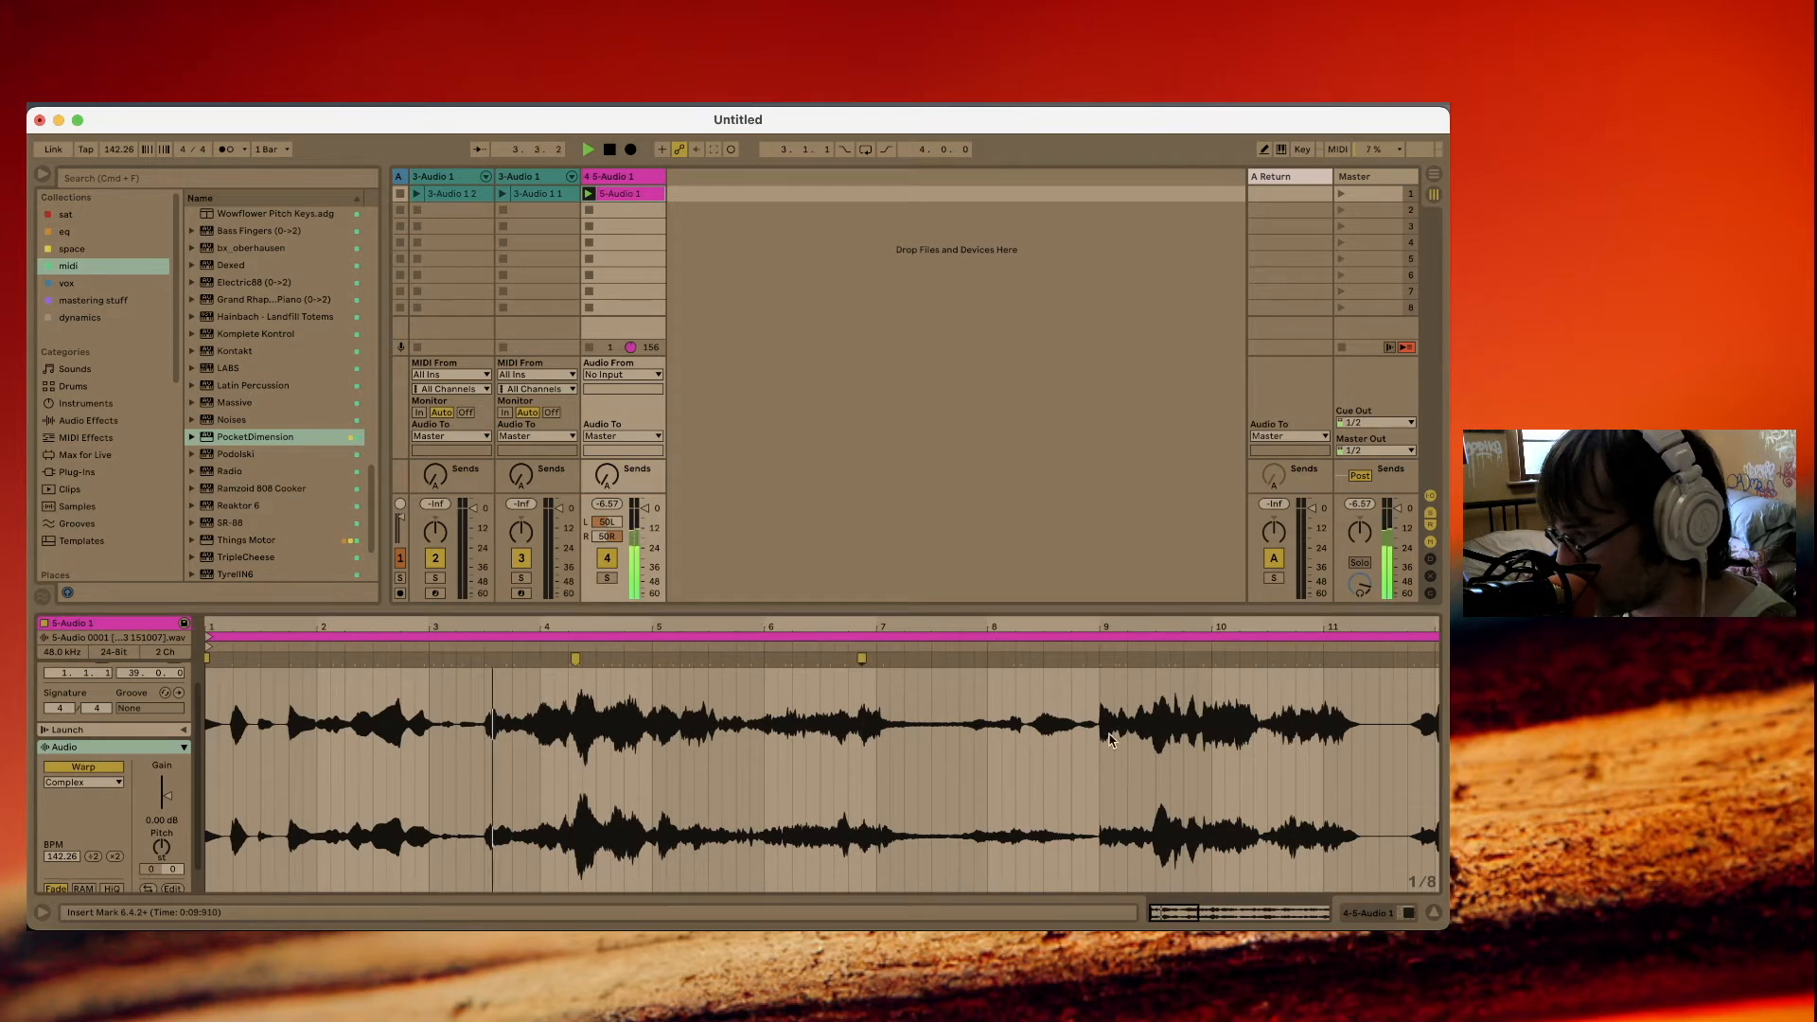
{"action": "double_click", "coordinate": [1160, 728]}
{"action": "scroll", "coordinate": [906, 719], "scroll_direction": "down", "scroll_amount": 5}
{"action": "double_click", "coordinate": [639, 711]}
{"action": "double_click", "coordinate": [583, 721]}
{"action": "double_click", "coordinate": [402, 728]}
{"action": "double_click", "coordinate": [358, 735]}
{"action": "double_click", "coordinate": [249, 741]}
{"action": "left_click", "coordinate": [693, 747]}
Slice the 5-Audio 1 clip to a new MIDI track with one slice per warp marker, replacing the Built-in slicing preset with another one.
{"action": "right_click", "coordinate": [626, 764]}
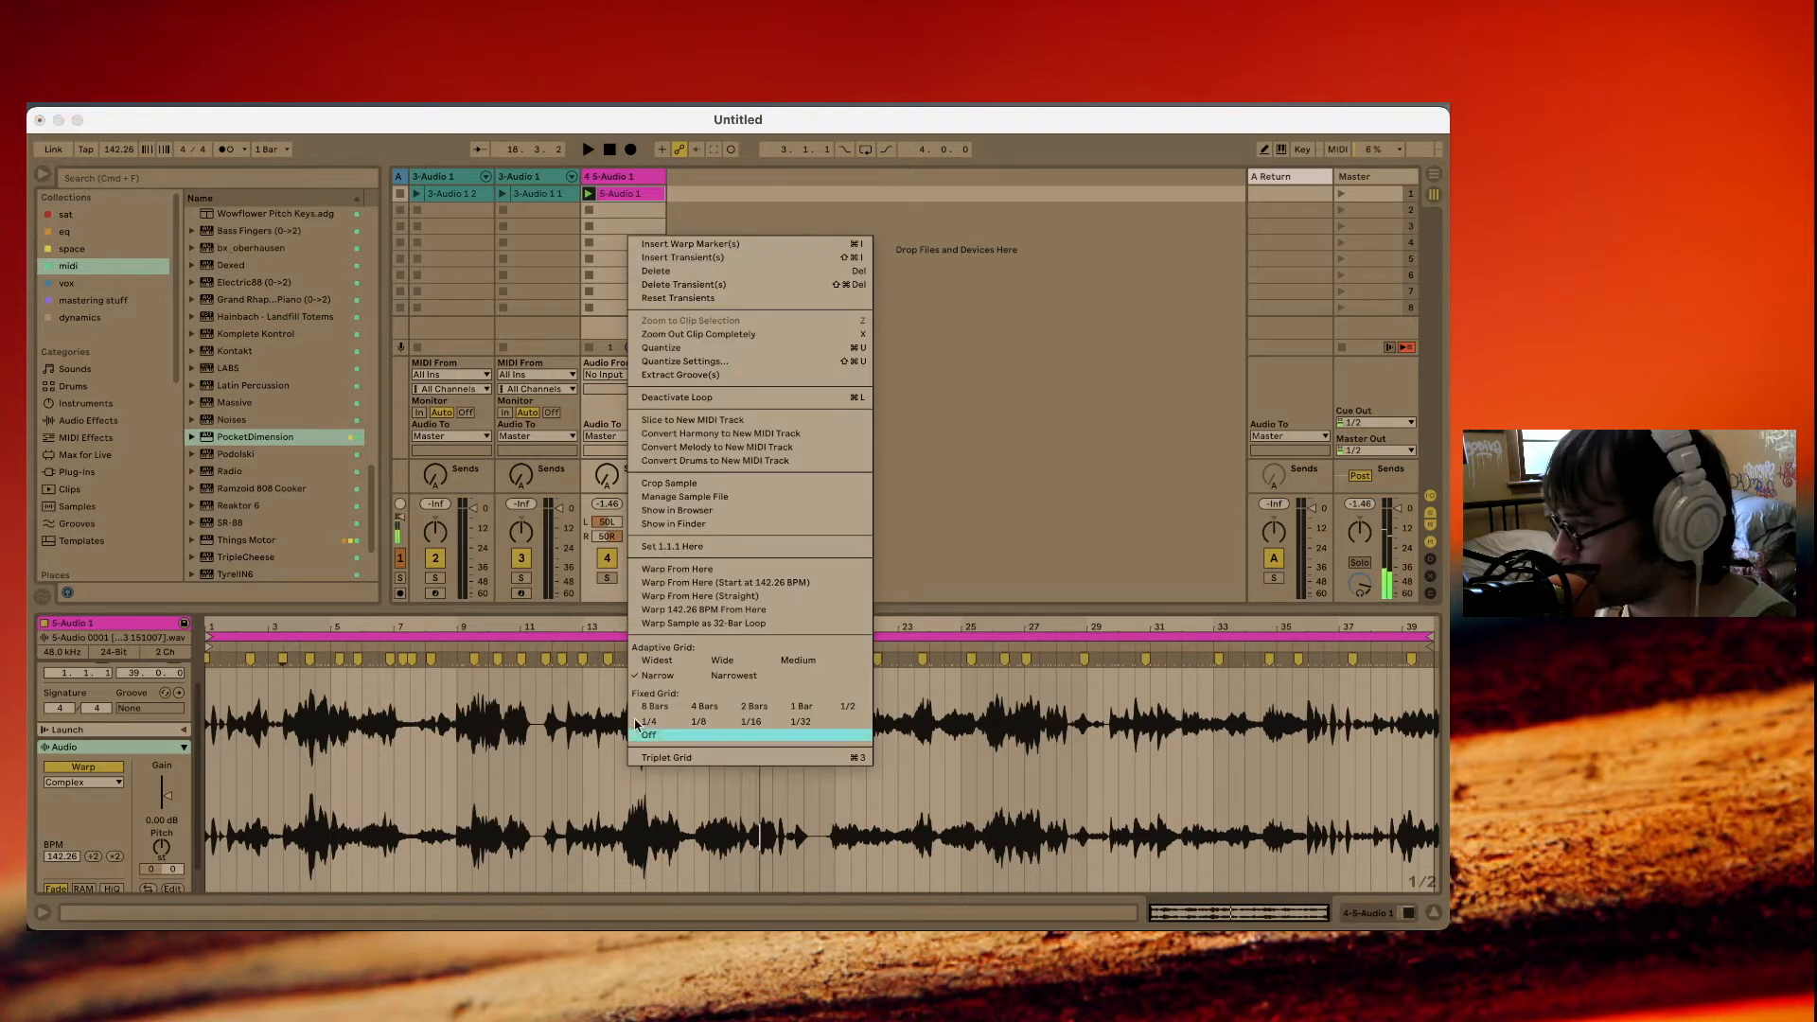
{"action": "left_click", "coordinate": [682, 411]}
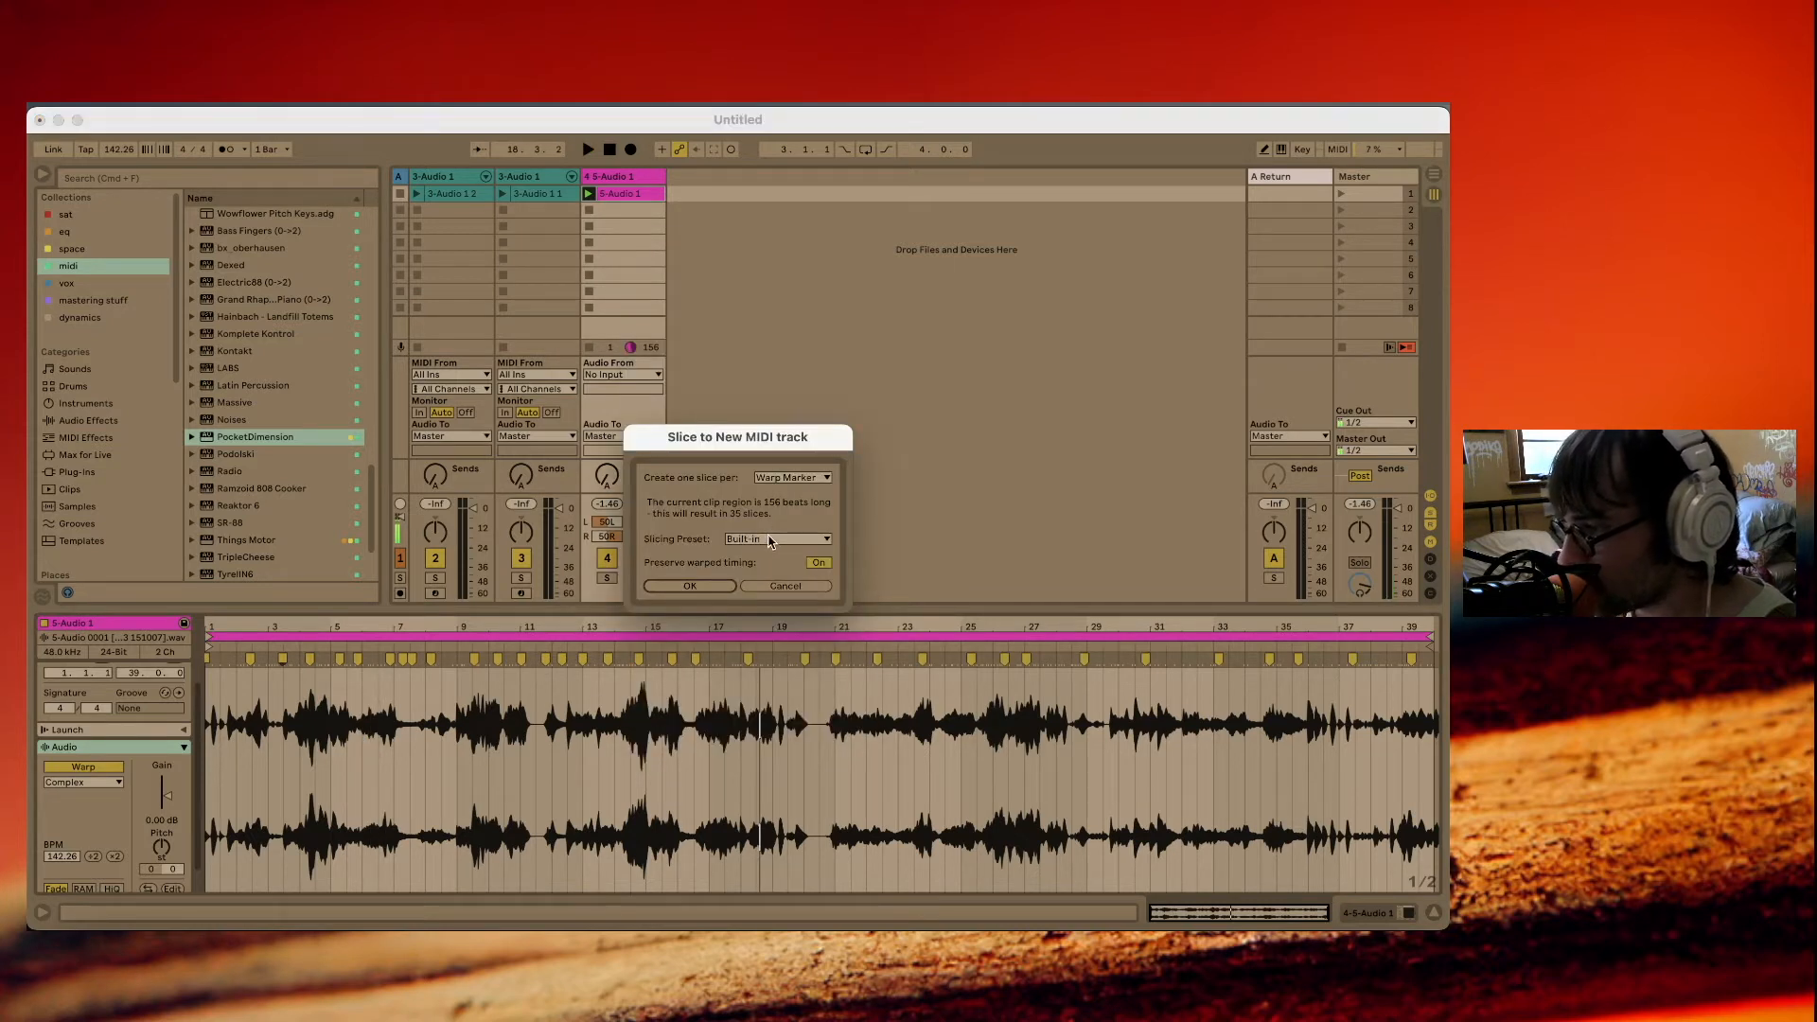
{"action": "left_click", "coordinate": [771, 538]}
{"action": "left_click", "coordinate": [774, 577]}
{"action": "left_click", "coordinate": [698, 587]}
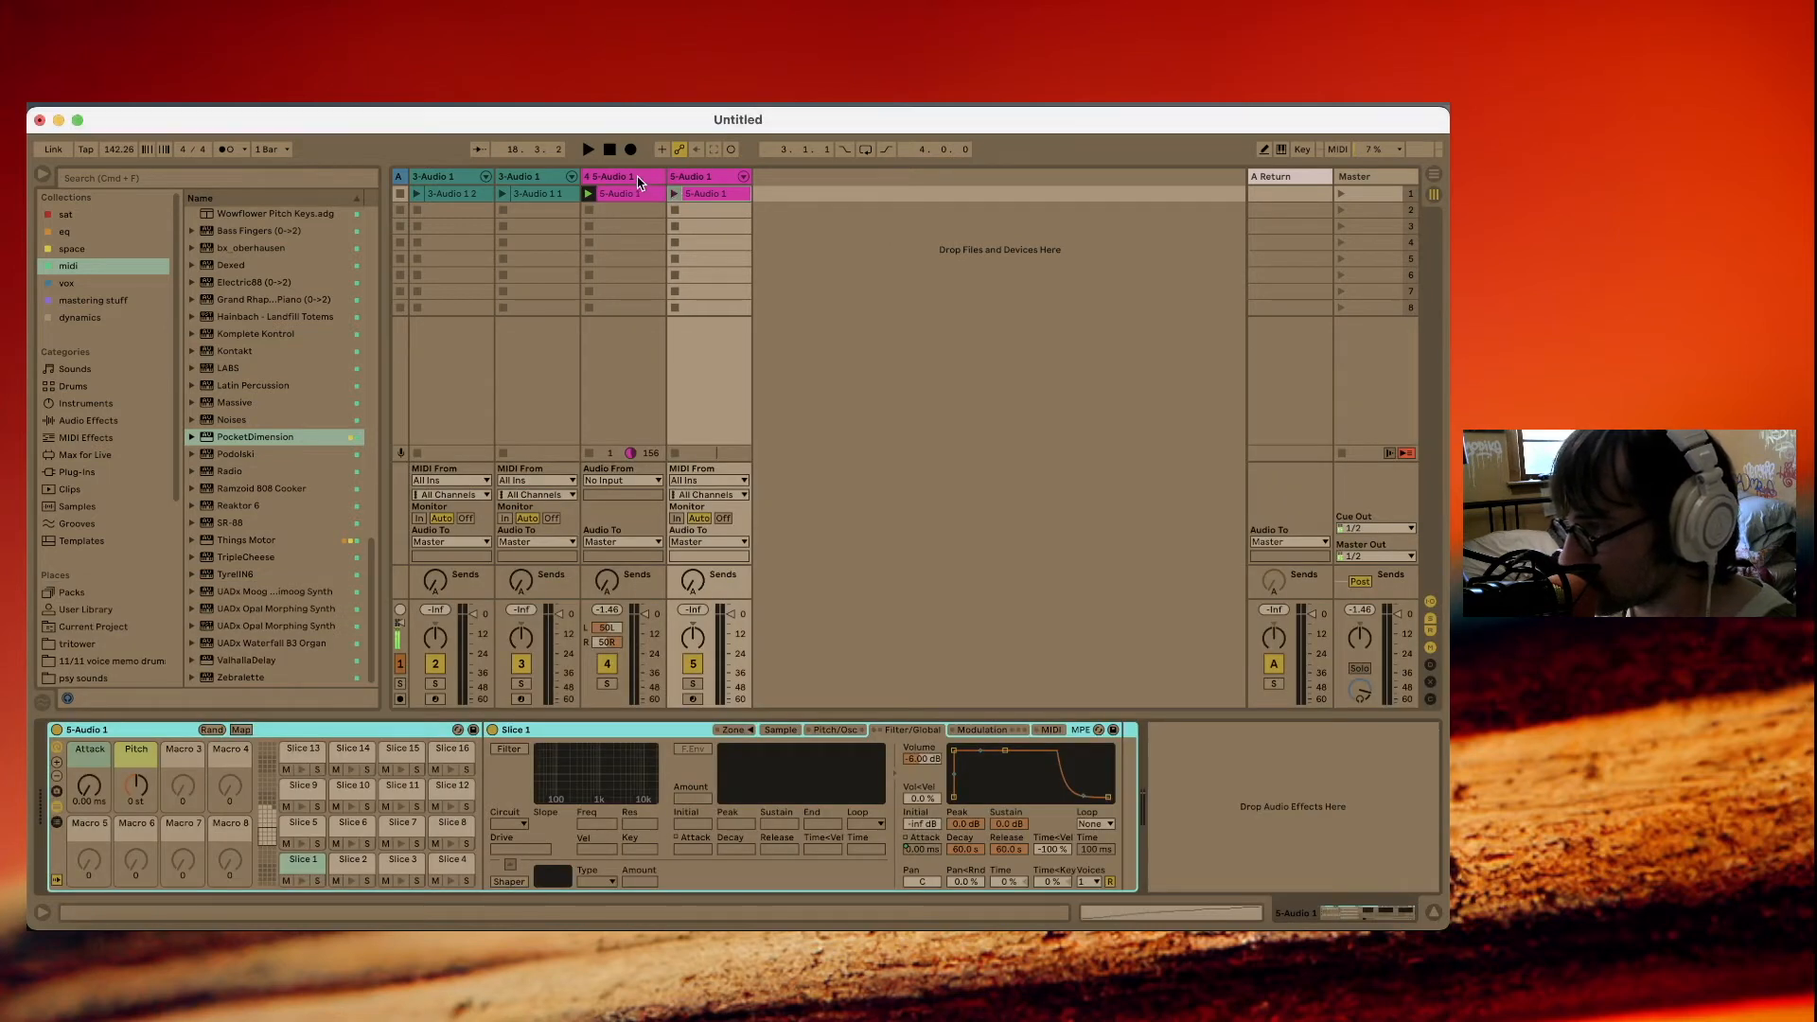
Delete the source 5-Audio 1 audio track and the automatically generated MIDI clip on the sliced track.
{"action": "left_click", "coordinate": [636, 179]}
{"action": "key", "text": "Delete"}
{"action": "left_click", "coordinate": [628, 195]}
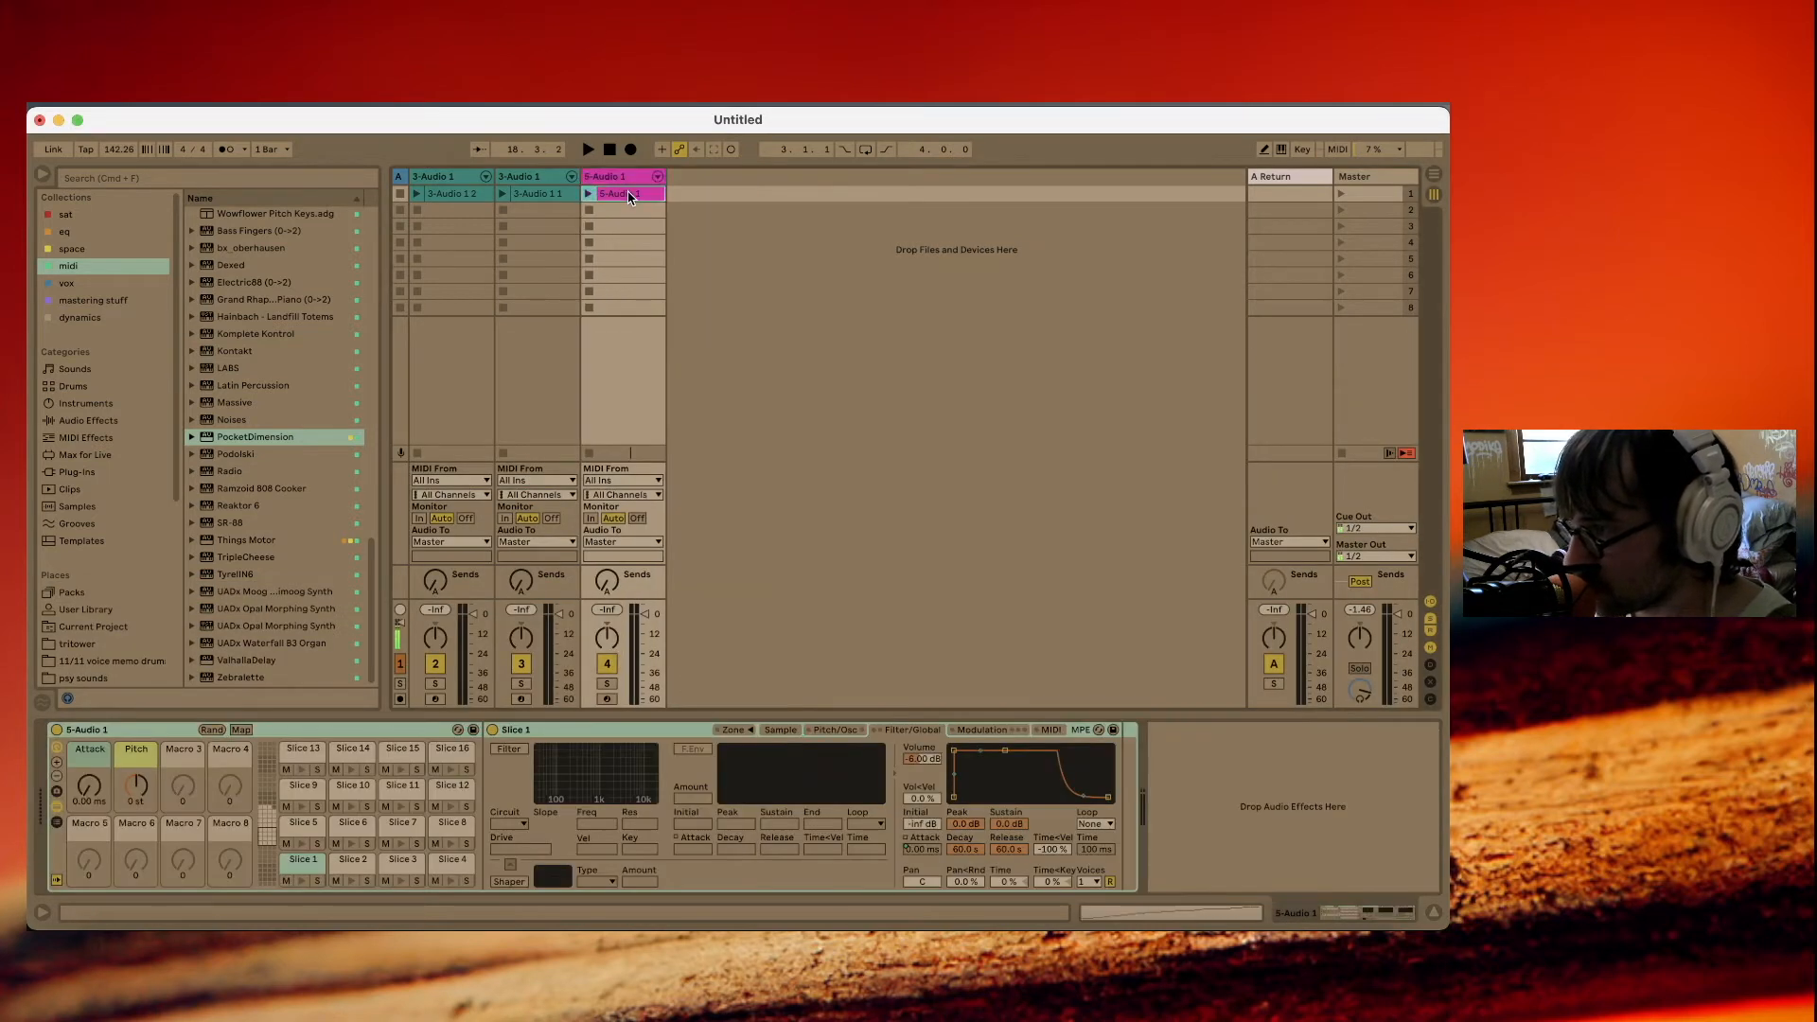
{"action": "key", "text": "Delete"}
Arm the sliced 5-Audio 1 track, record a slice pattern into its first slot, and disarm it once the clip loops.
{"action": "left_click", "coordinate": [608, 698]}
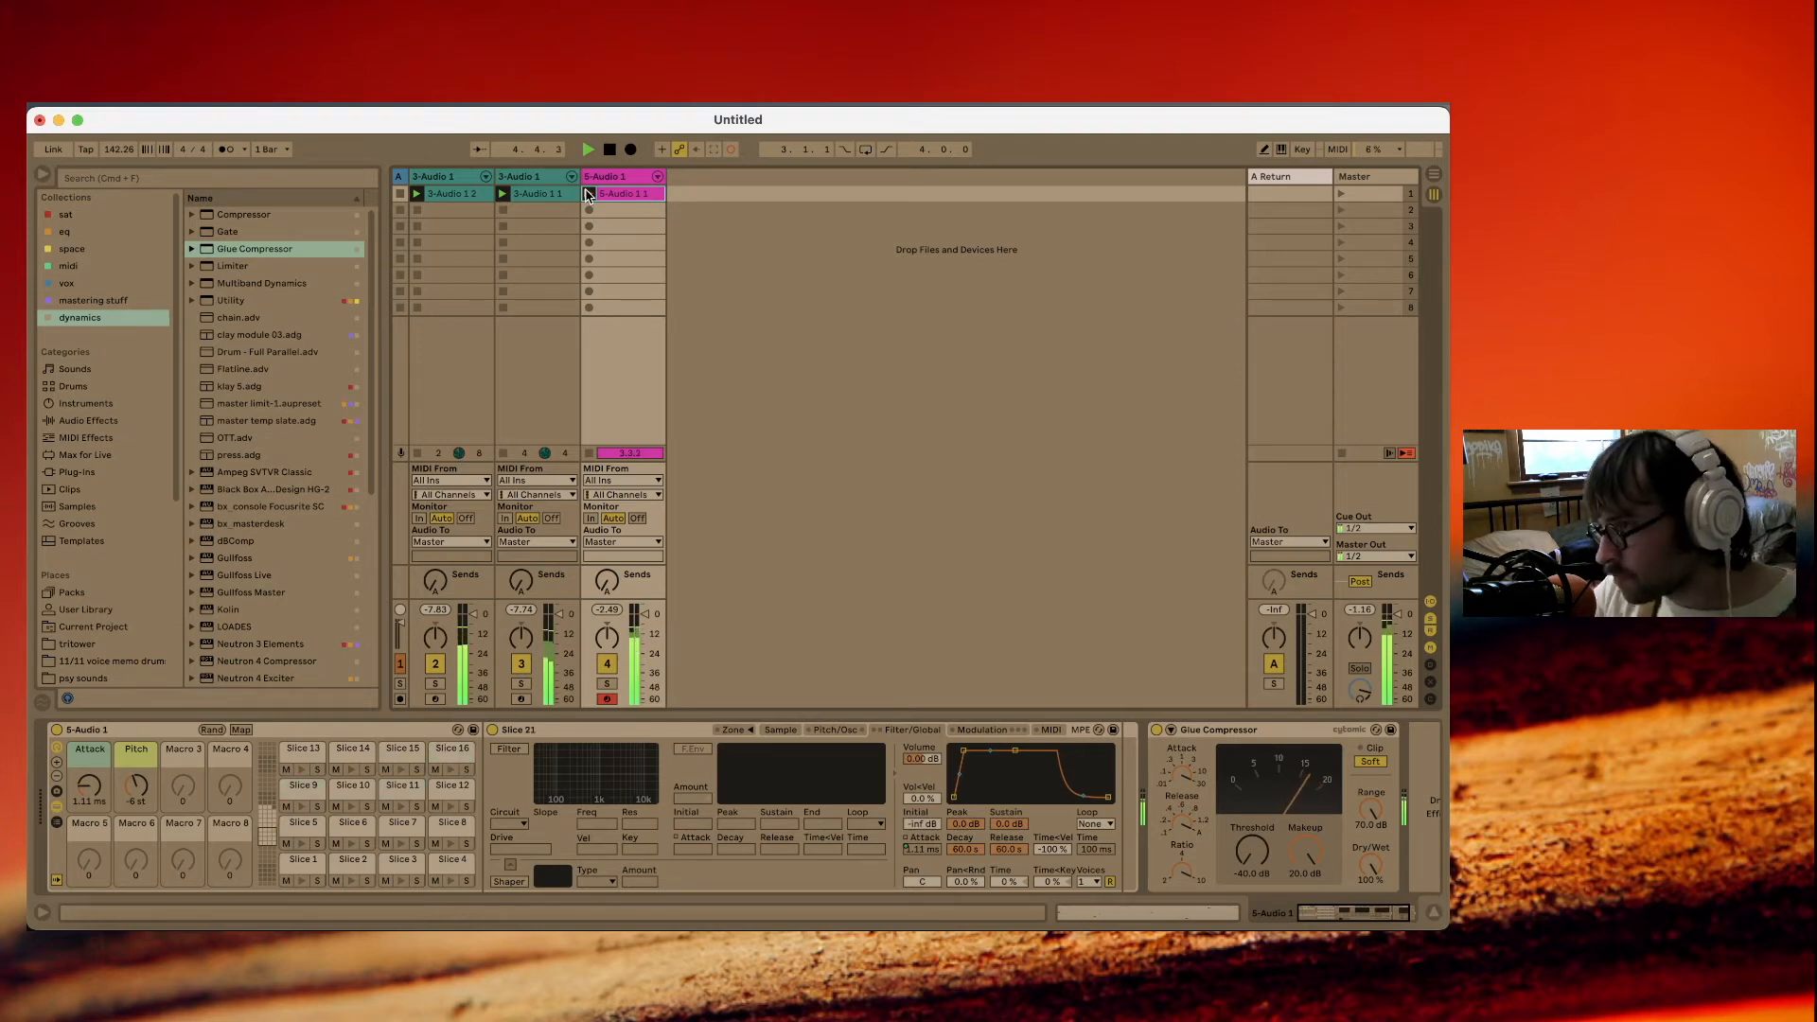
{"action": "left_click", "coordinate": [589, 194]}
{"action": "left_click", "coordinate": [607, 698]}
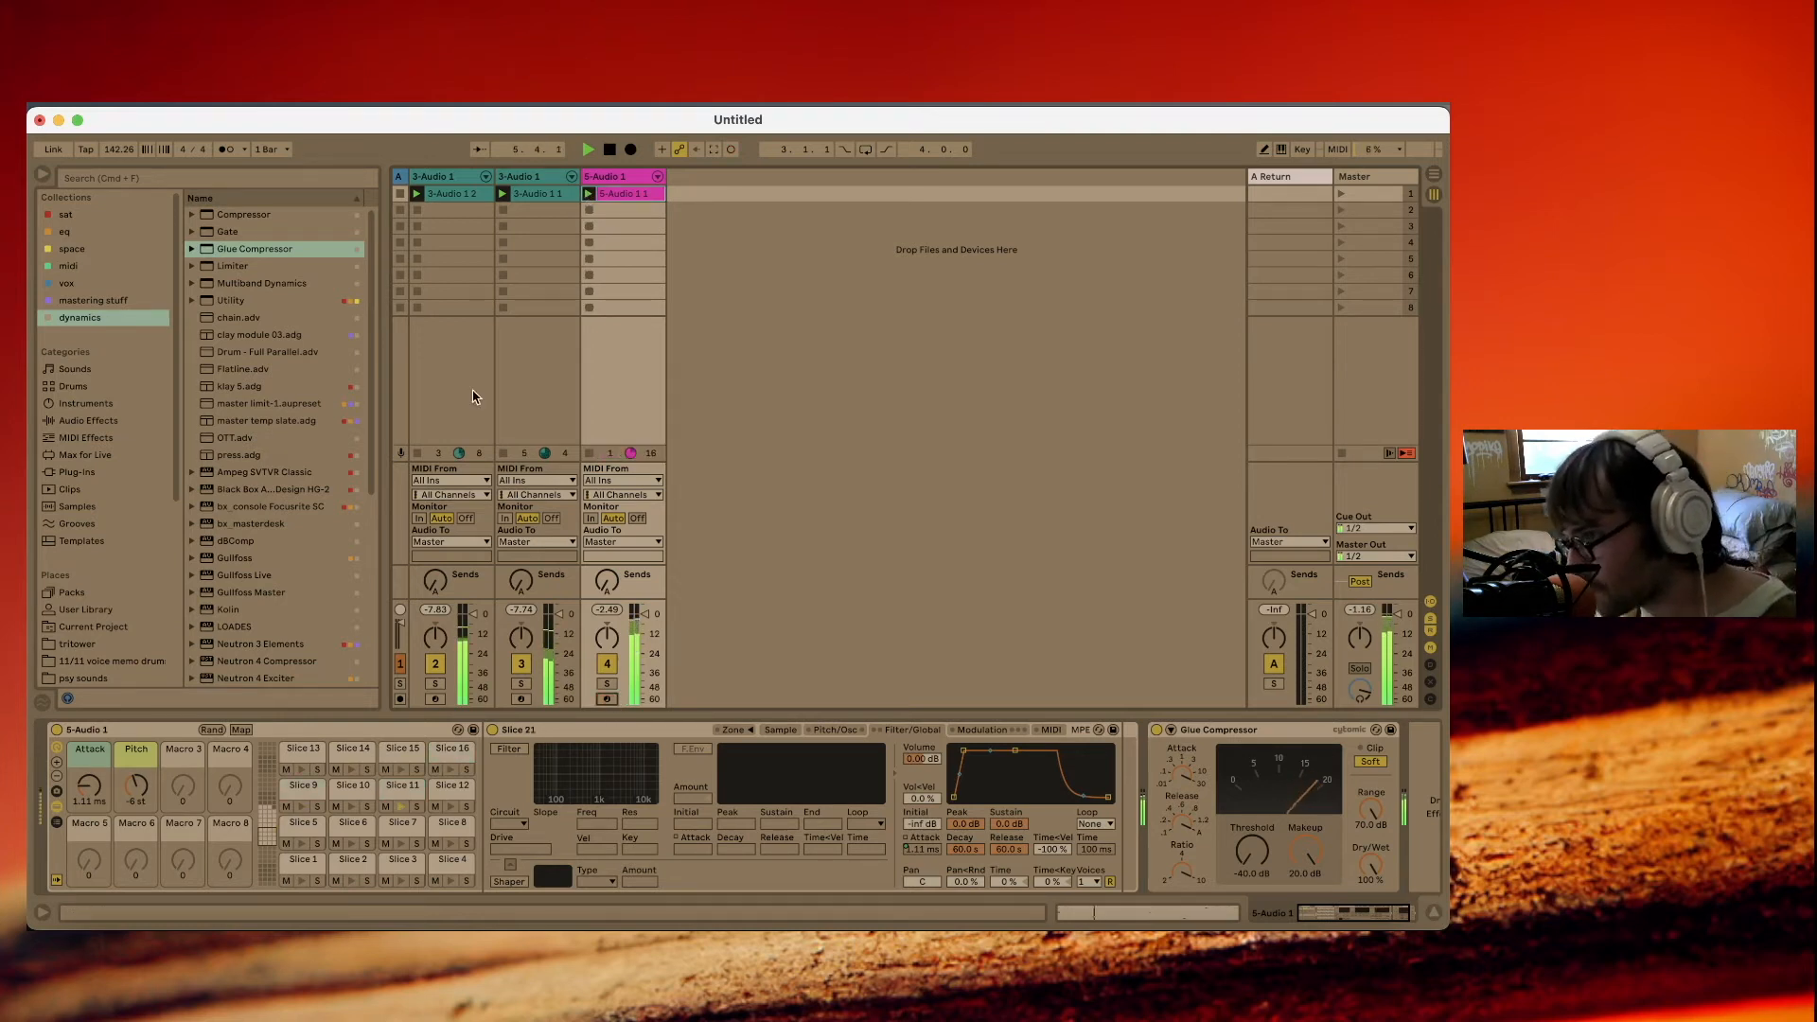
Insert a MIDI track, place it in front of the existing break tracks, and arm it for a drum part.
{"action": "left_click", "coordinate": [448, 179]}
{"action": "key", "text": "super+shift+t"}
{"action": "left_click_drag", "start_coordinate": [534, 179], "coordinate": [448, 180]}
{"action": "left_click", "coordinate": [436, 698]}
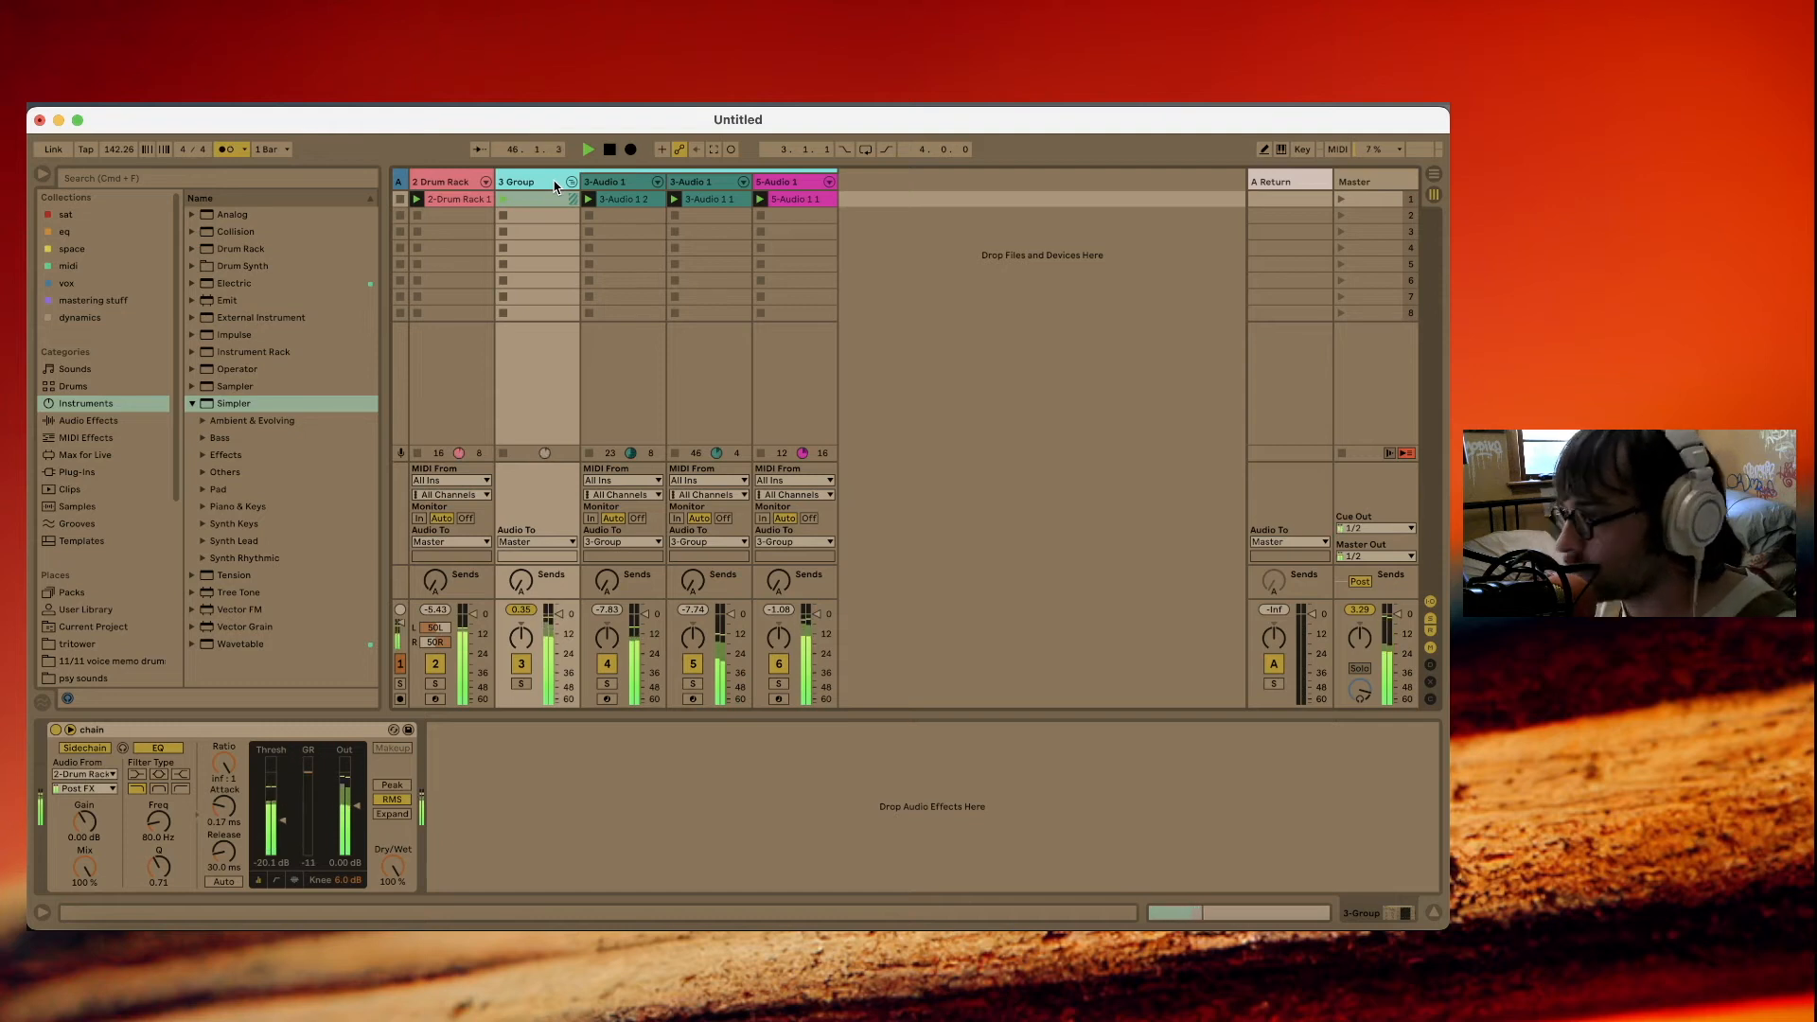
Insert another MIDI track and open the midi collection to find its instrument.
{"action": "key", "text": "super+shift+t"}
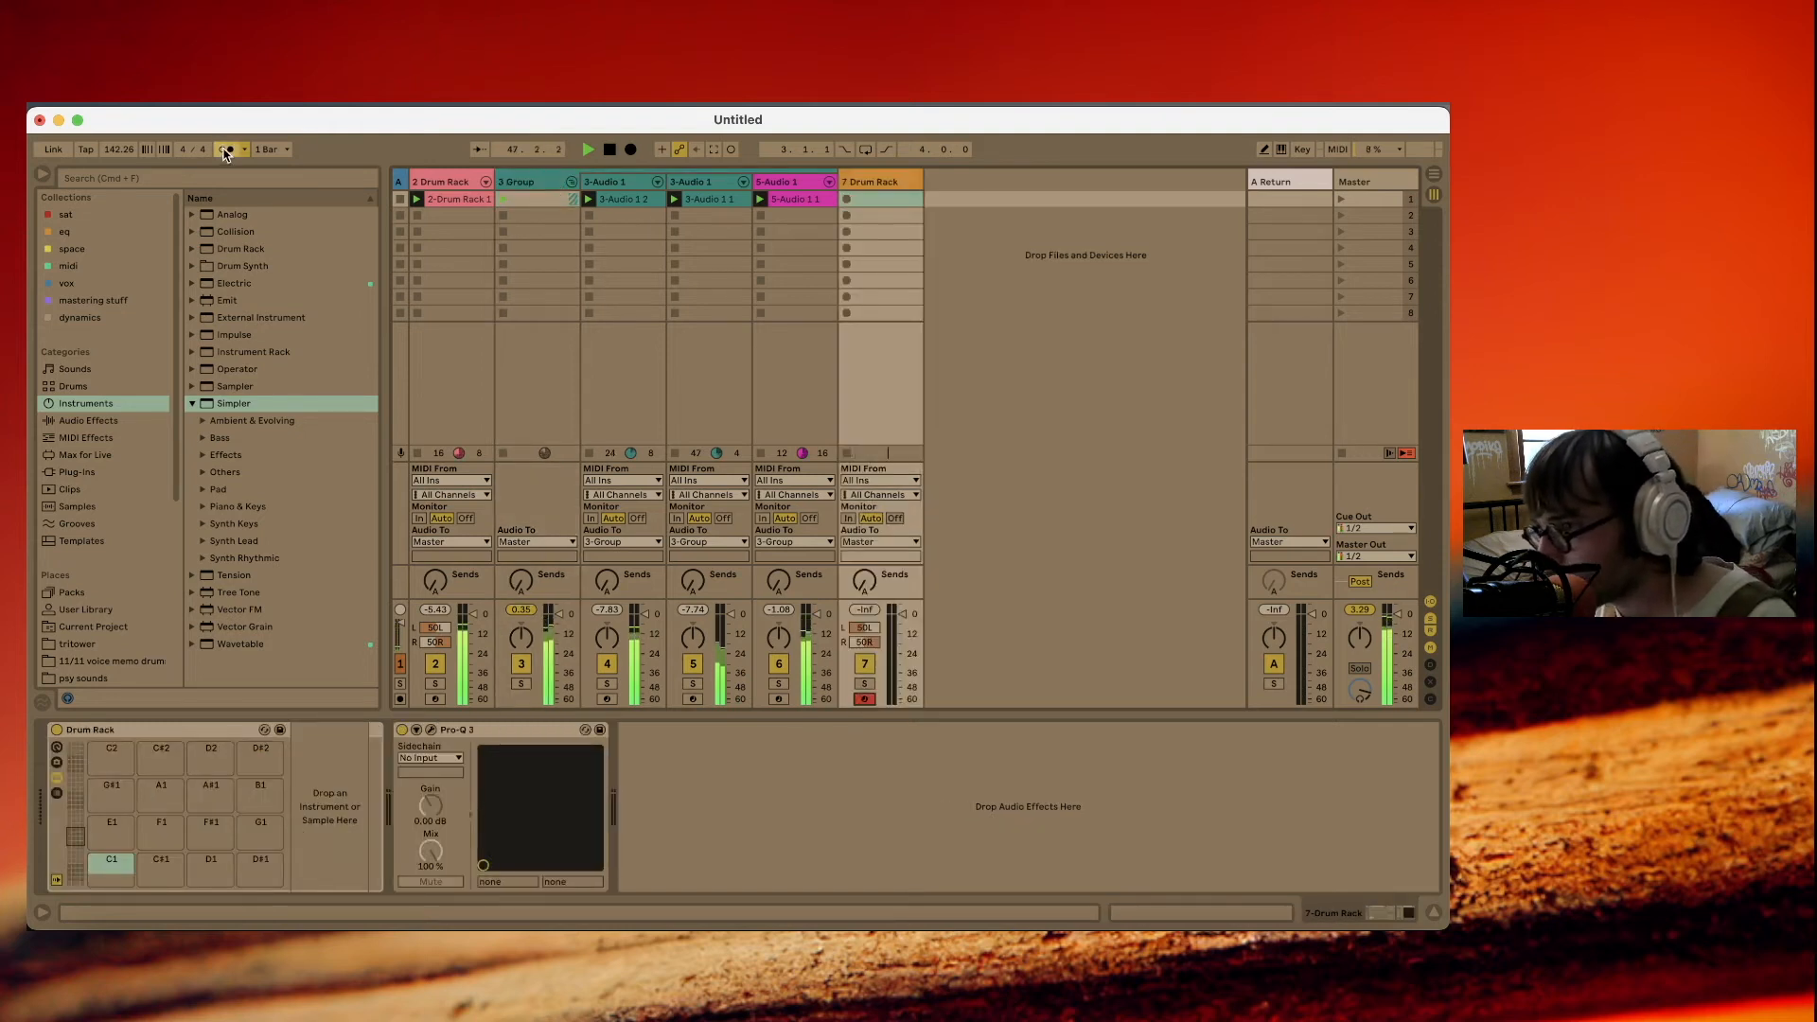
{"action": "left_click", "coordinate": [78, 269]}
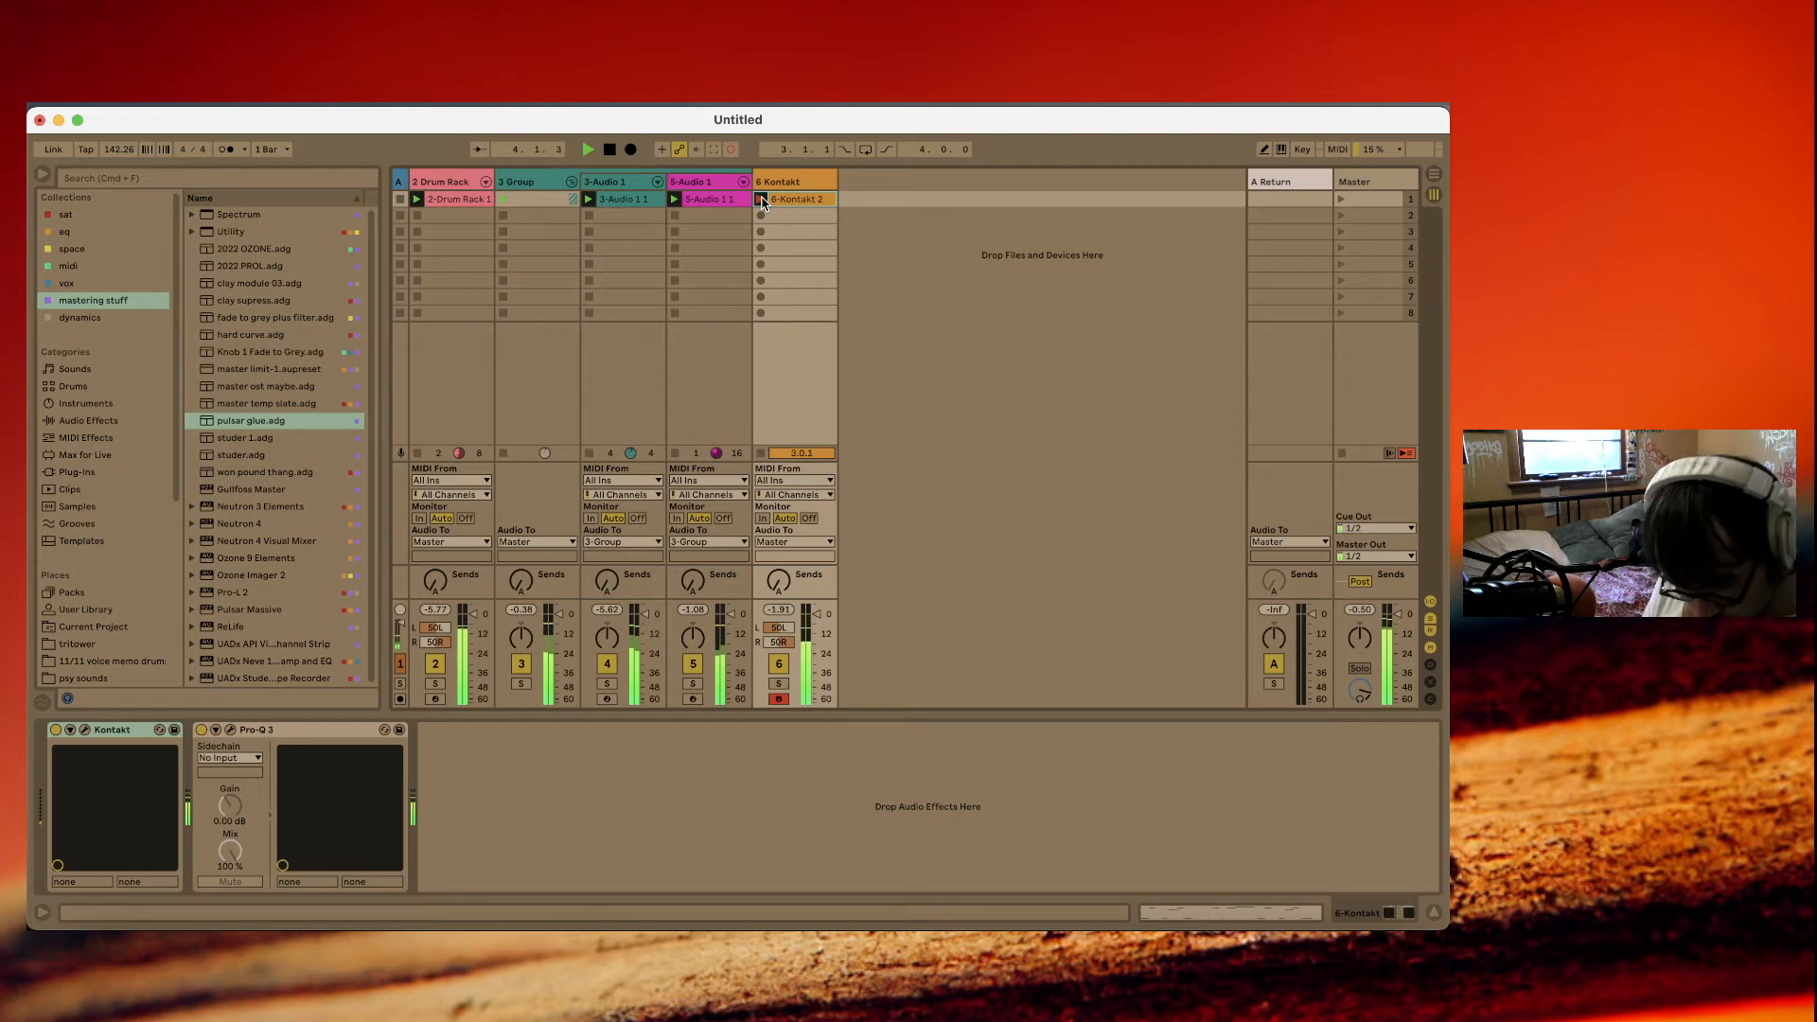
Insert an audio track after the Kontakt track with input from 1-Audio, and record into its first slot.
{"action": "key", "text": "super+t"}
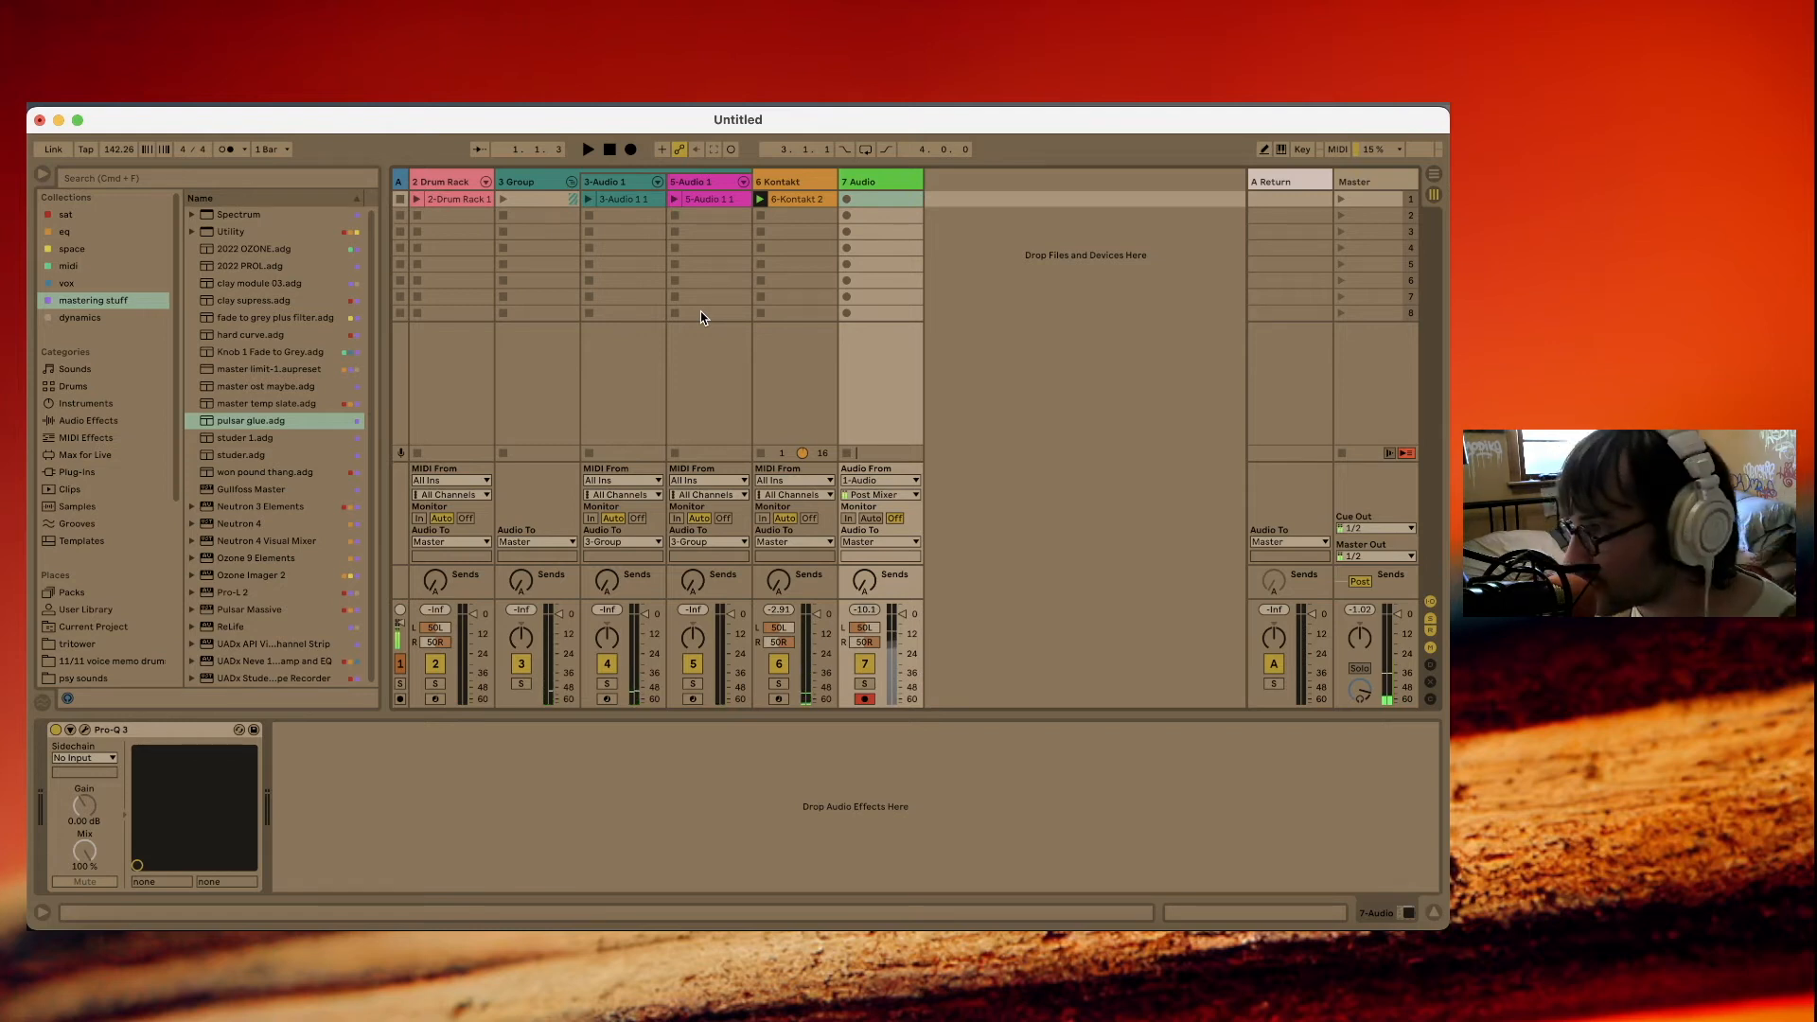
{"action": "left_click", "coordinate": [845, 199]}
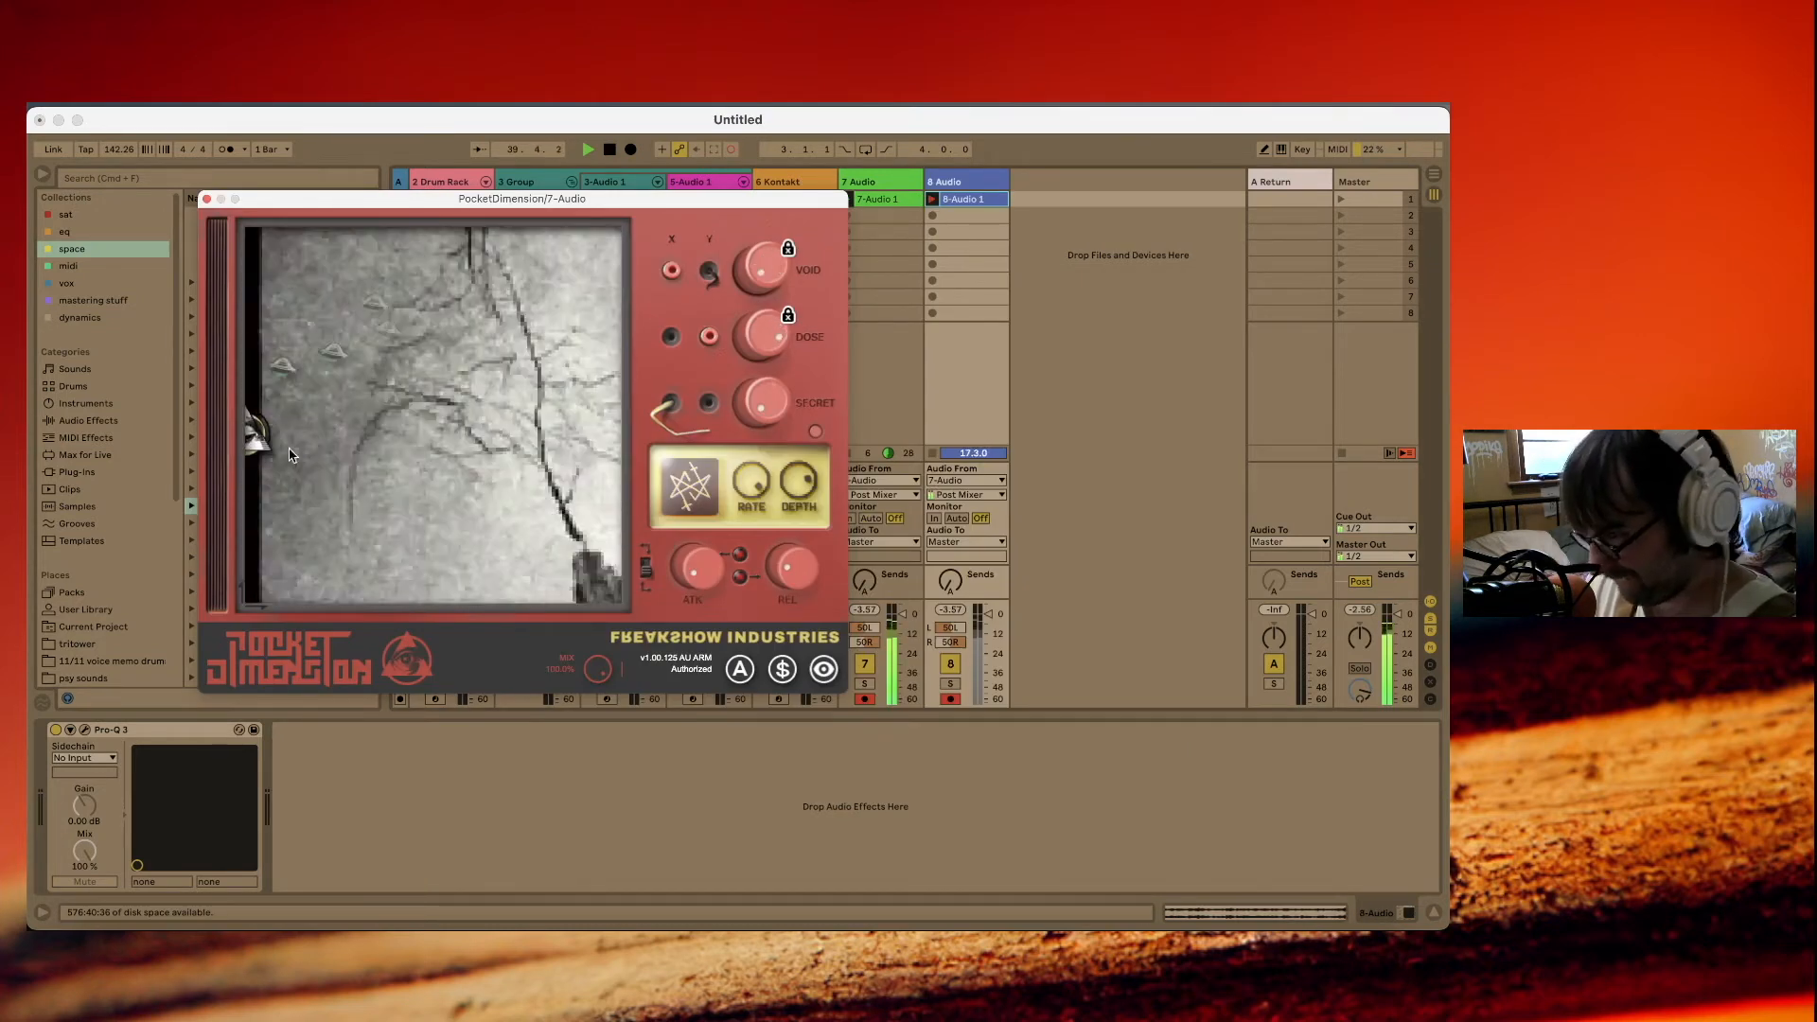
Stop playback, delete the 7 Audio source track with its PocketDimension effect, and open the resampled 8-Audio 1 clip.
{"action": "key", "text": "space"}
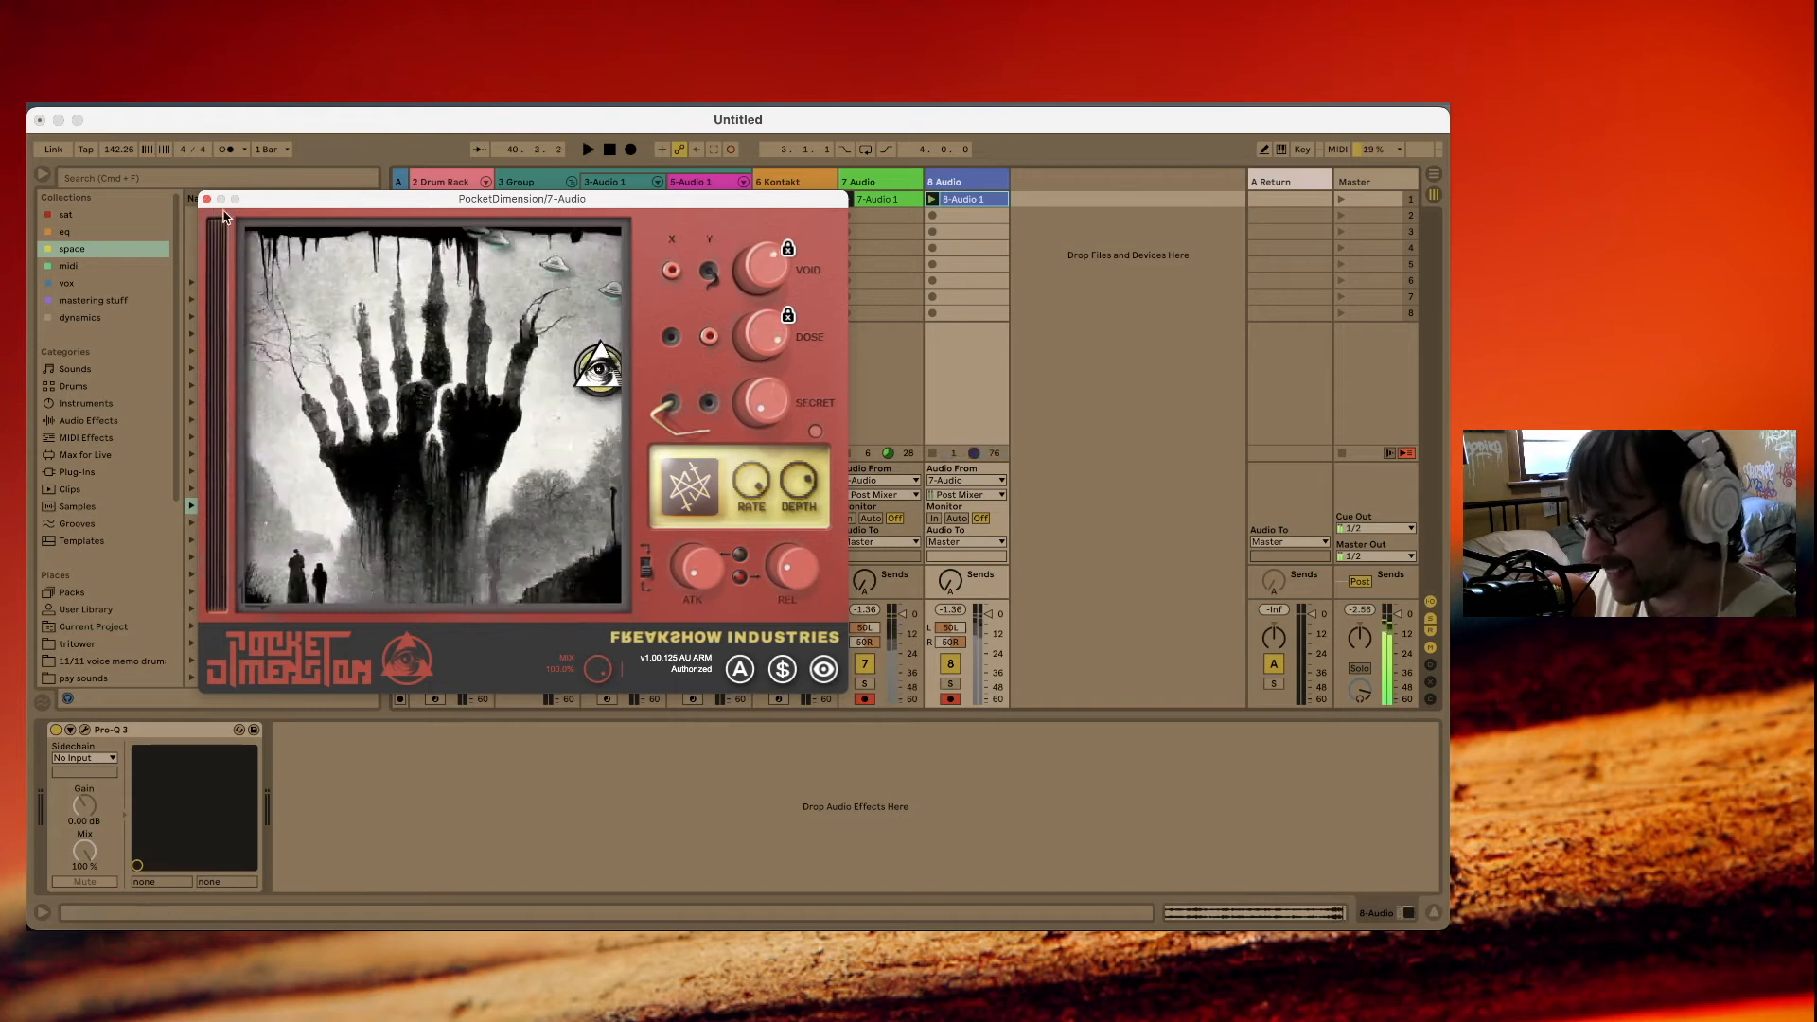
{"action": "left_click", "coordinate": [207, 199]}
{"action": "left_click", "coordinate": [895, 182]}
{"action": "key", "text": "Delete"}
{"action": "double_click", "coordinate": [886, 198]}
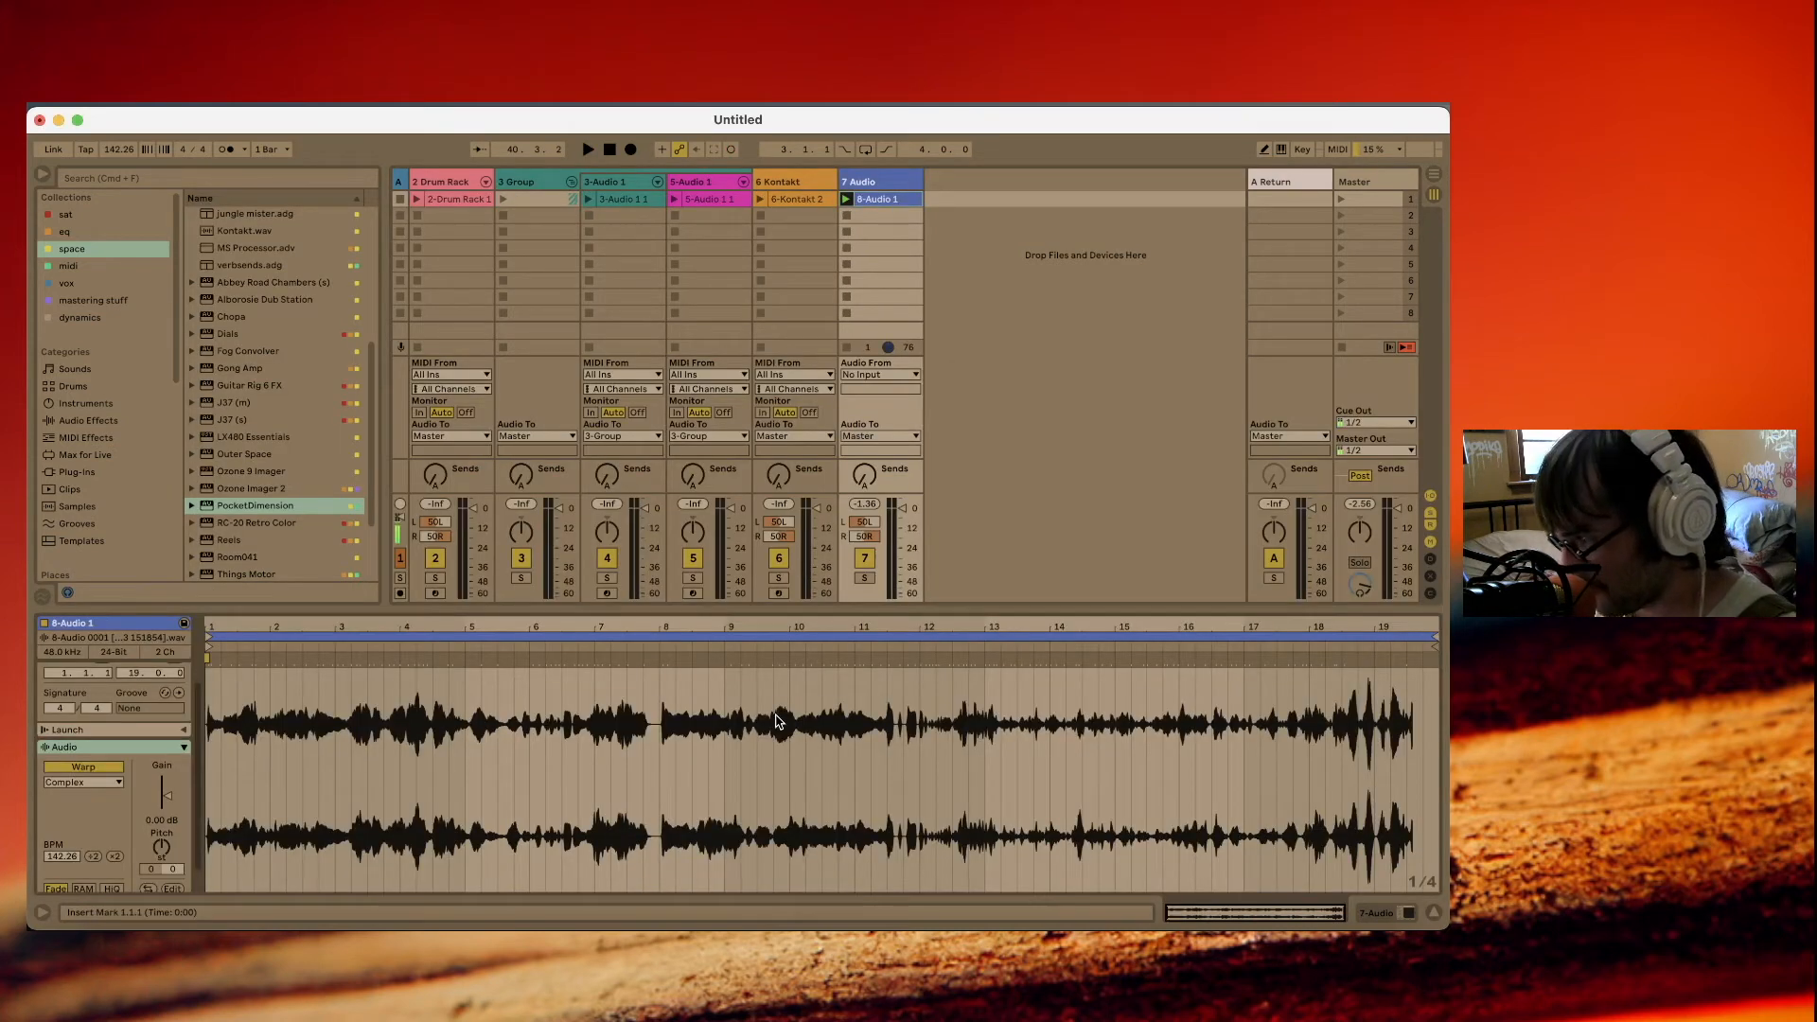
Slice the 8-Audio 1 clip to a new MIDI track per 1/4 note with a non-Built-in preset, and delete the source audio track.
{"action": "right_click", "coordinate": [775, 692]}
{"action": "left_click", "coordinate": [856, 371]}
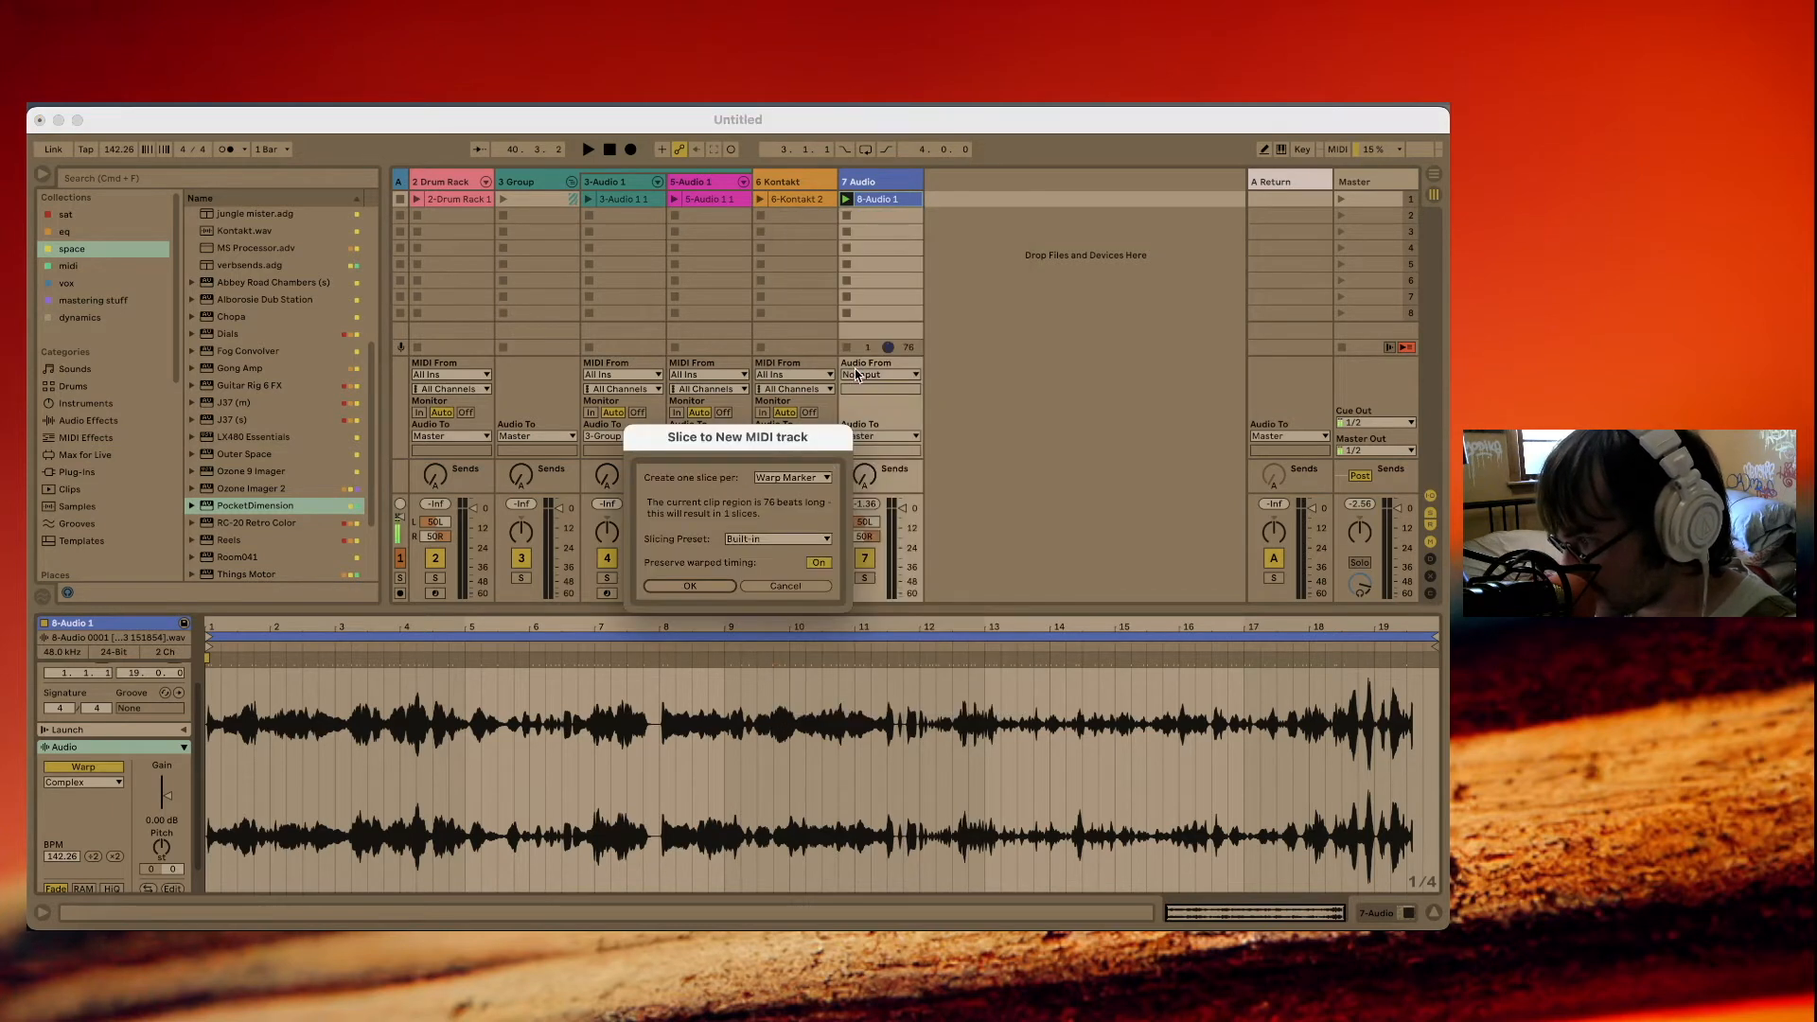
{"action": "left_click", "coordinate": [798, 478]}
{"action": "left_click", "coordinate": [793, 550]}
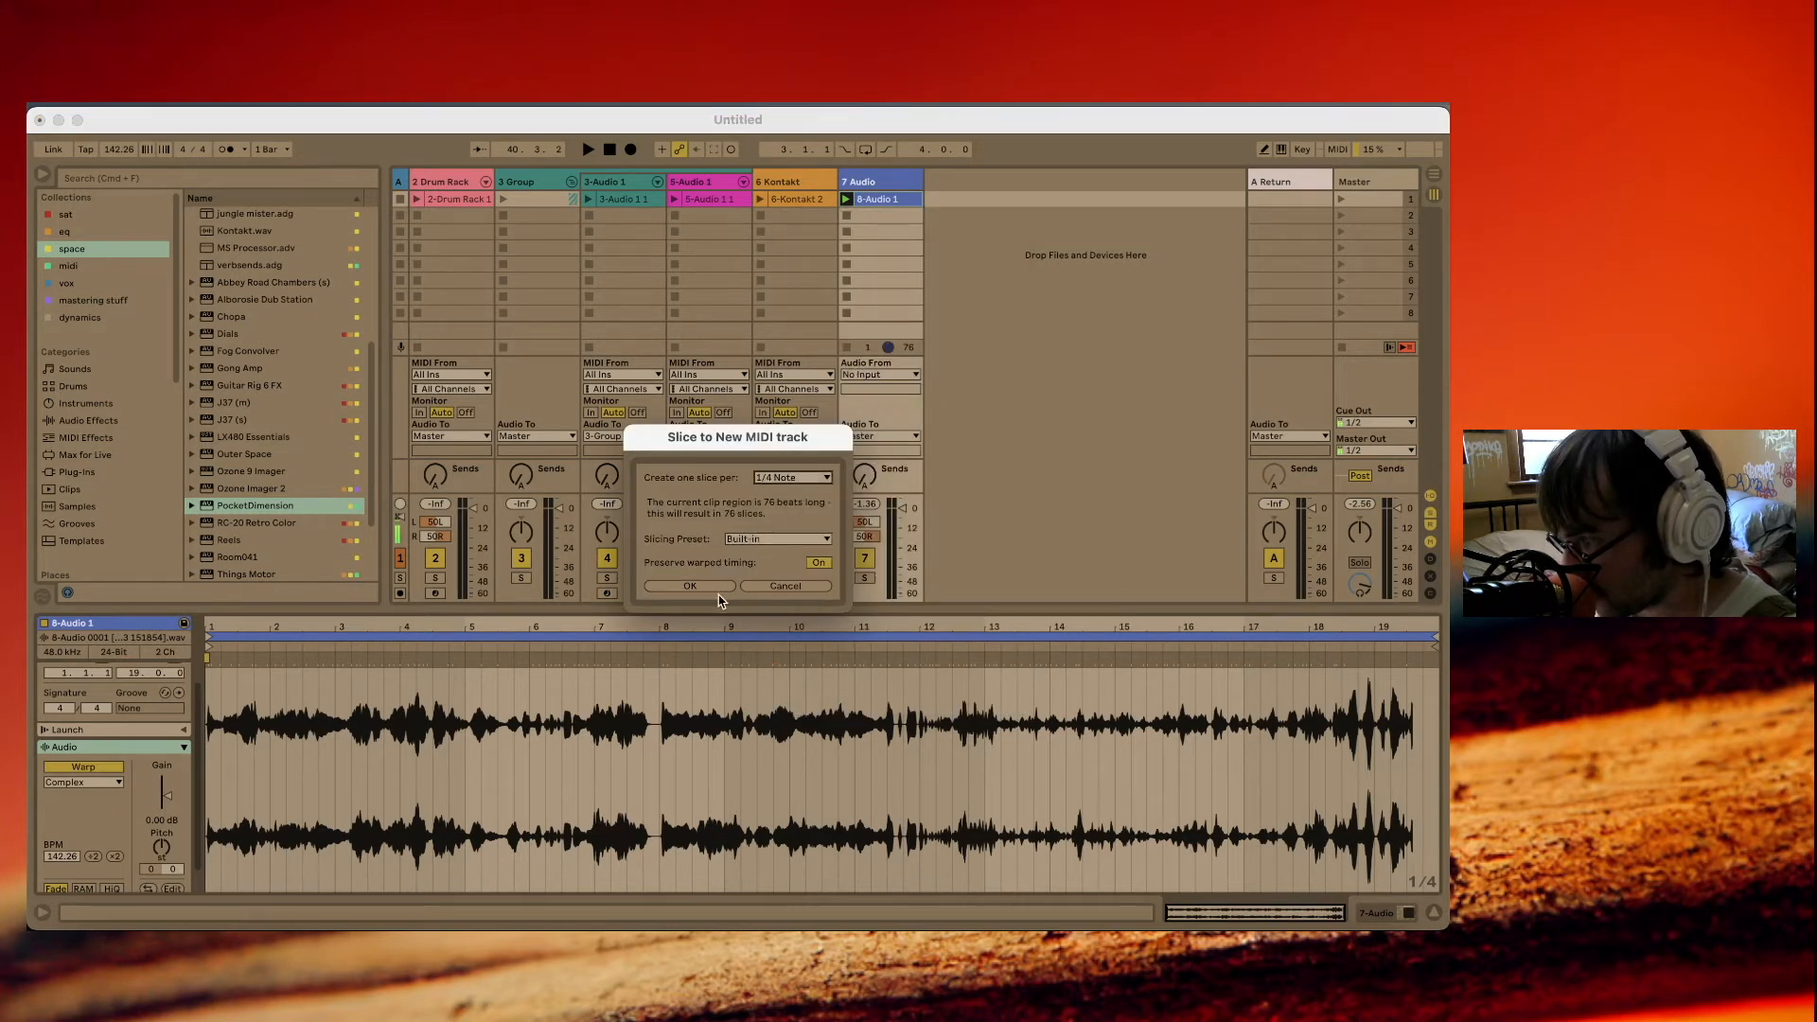
{"action": "left_click", "coordinate": [778, 539]}
{"action": "left_click", "coordinate": [774, 578]}
{"action": "left_click", "coordinate": [696, 586]}
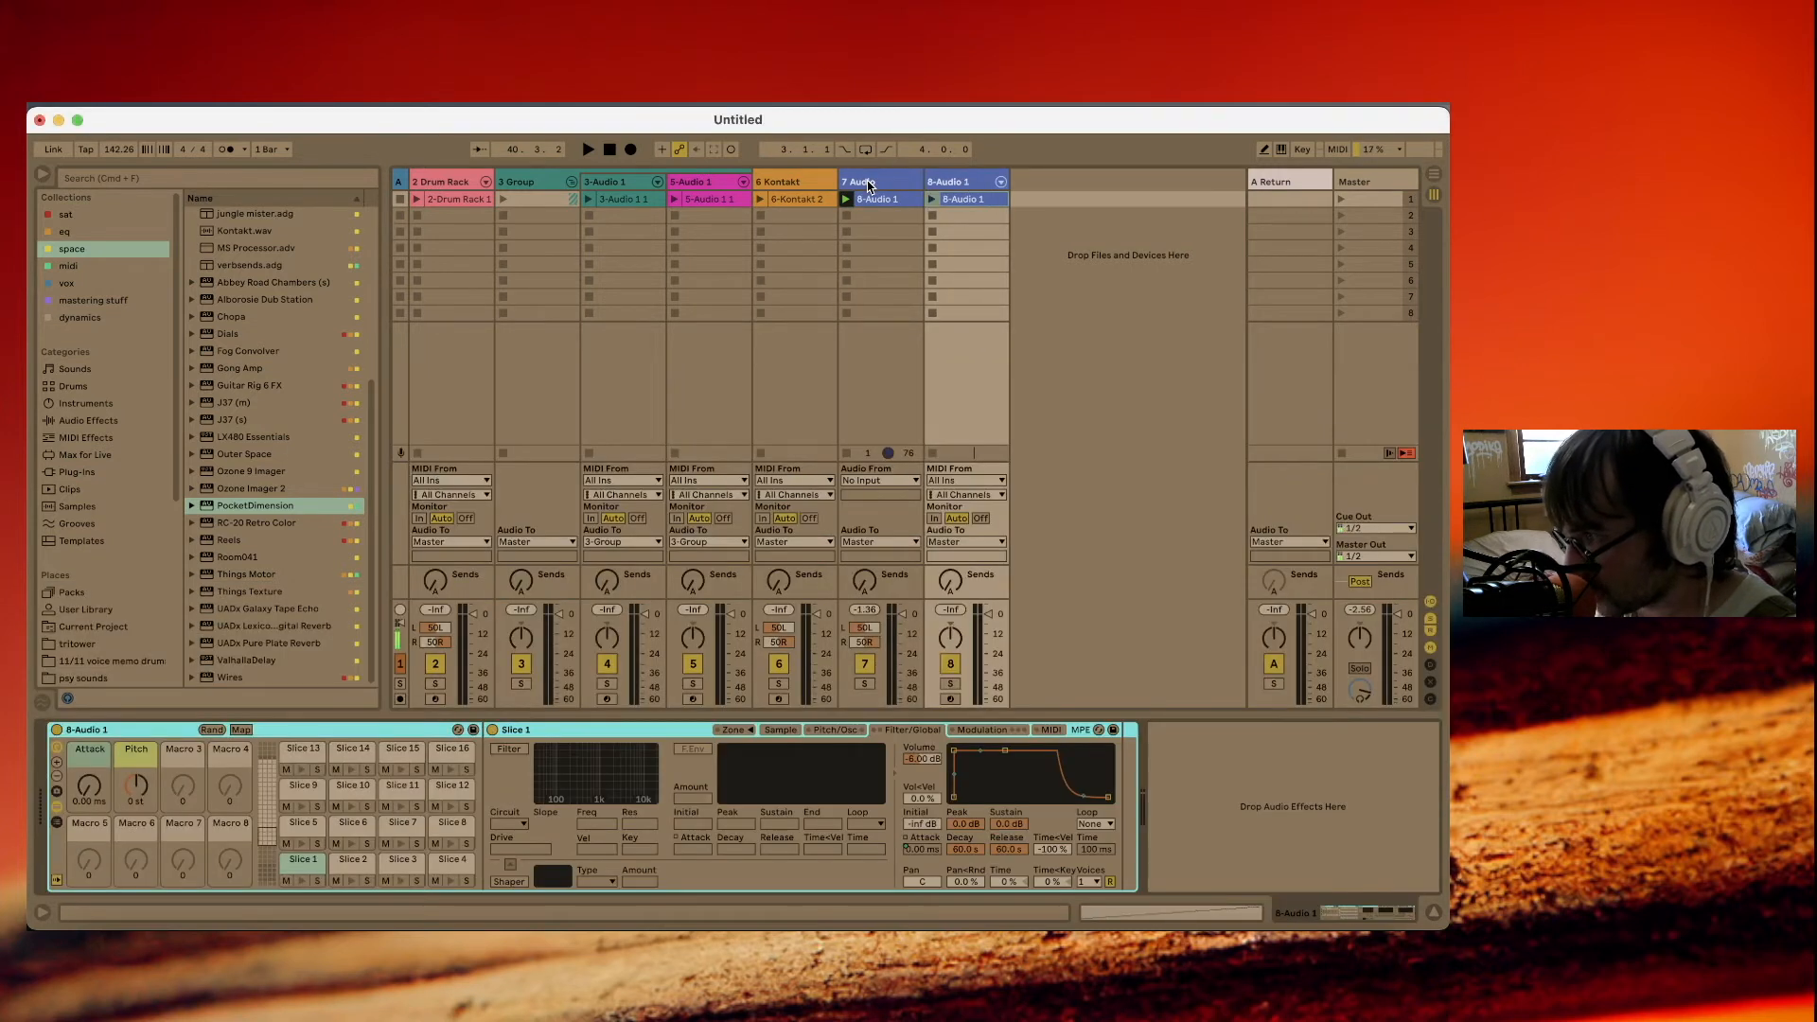
{"action": "left_click", "coordinate": [869, 186]}
{"action": "key", "text": "Delete"}
During playback, set the 8-Audio 1 rack's Pitch macro to +1 st and copy a slice volume of 0.00 dB to all sibling slices.
{"action": "key", "text": "space"}
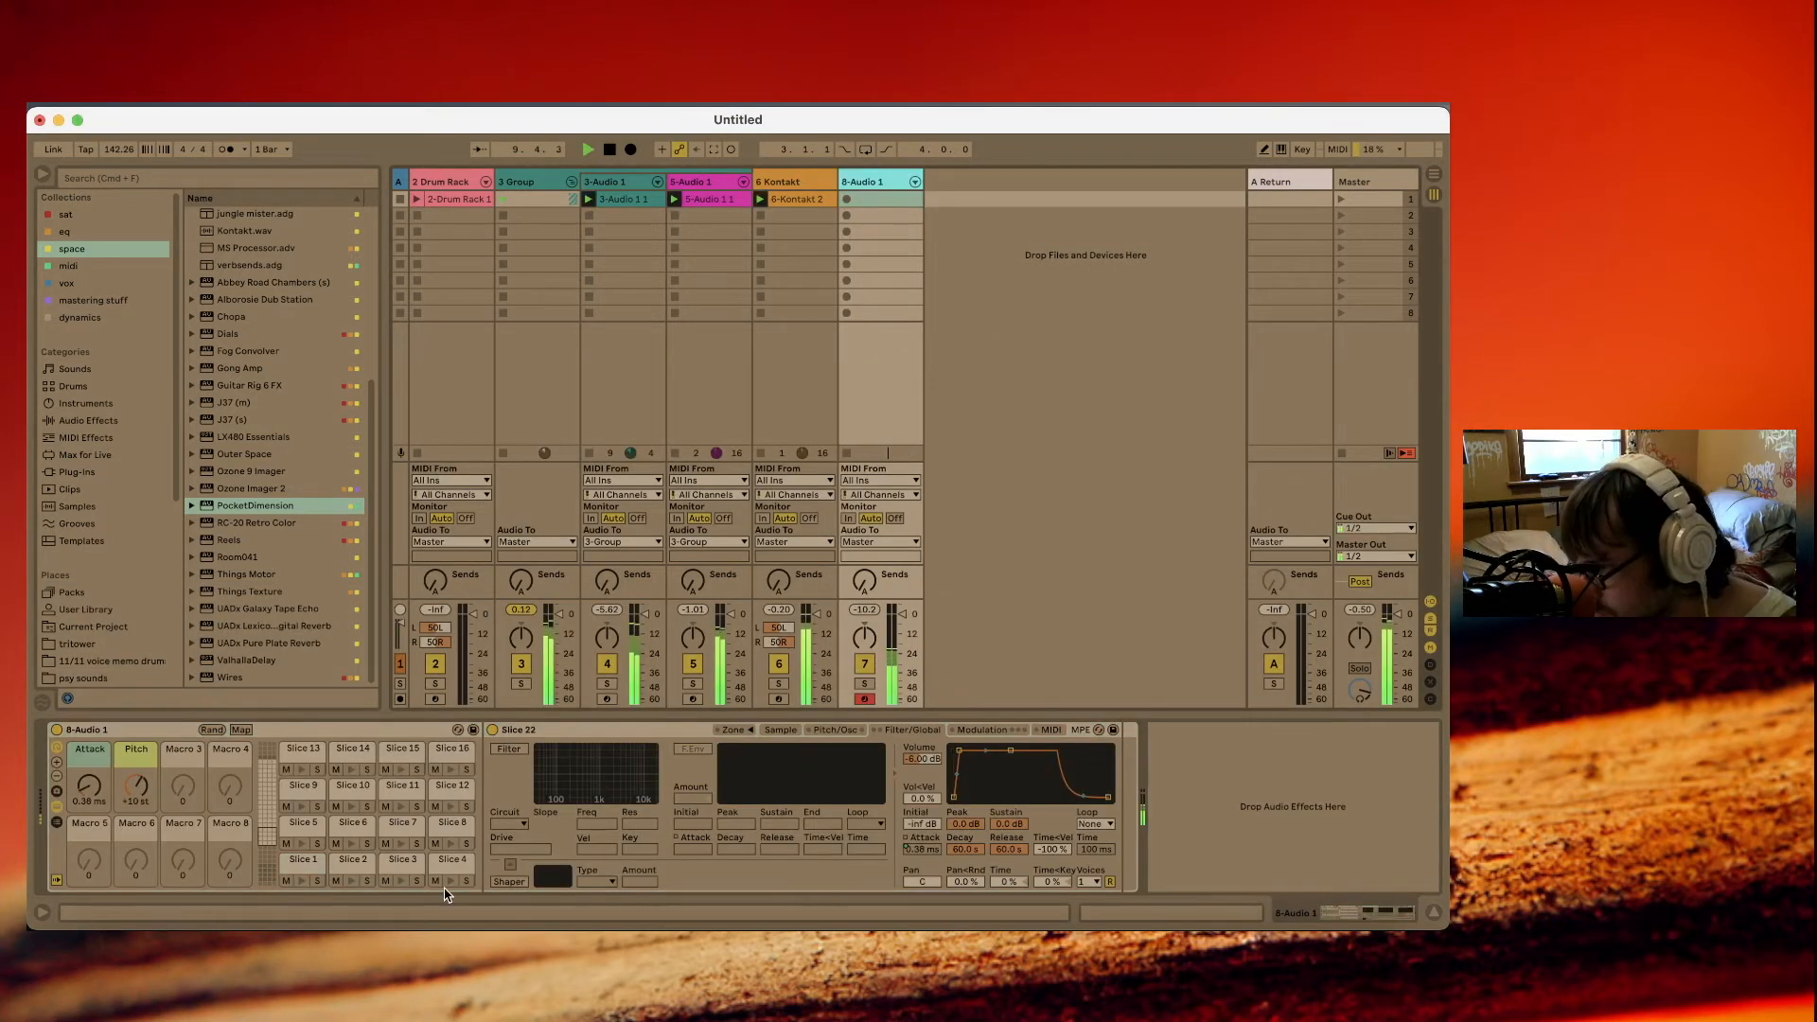
{"action": "left_click_drag", "start_coordinate": [136, 785], "coordinate": [136, 796]}
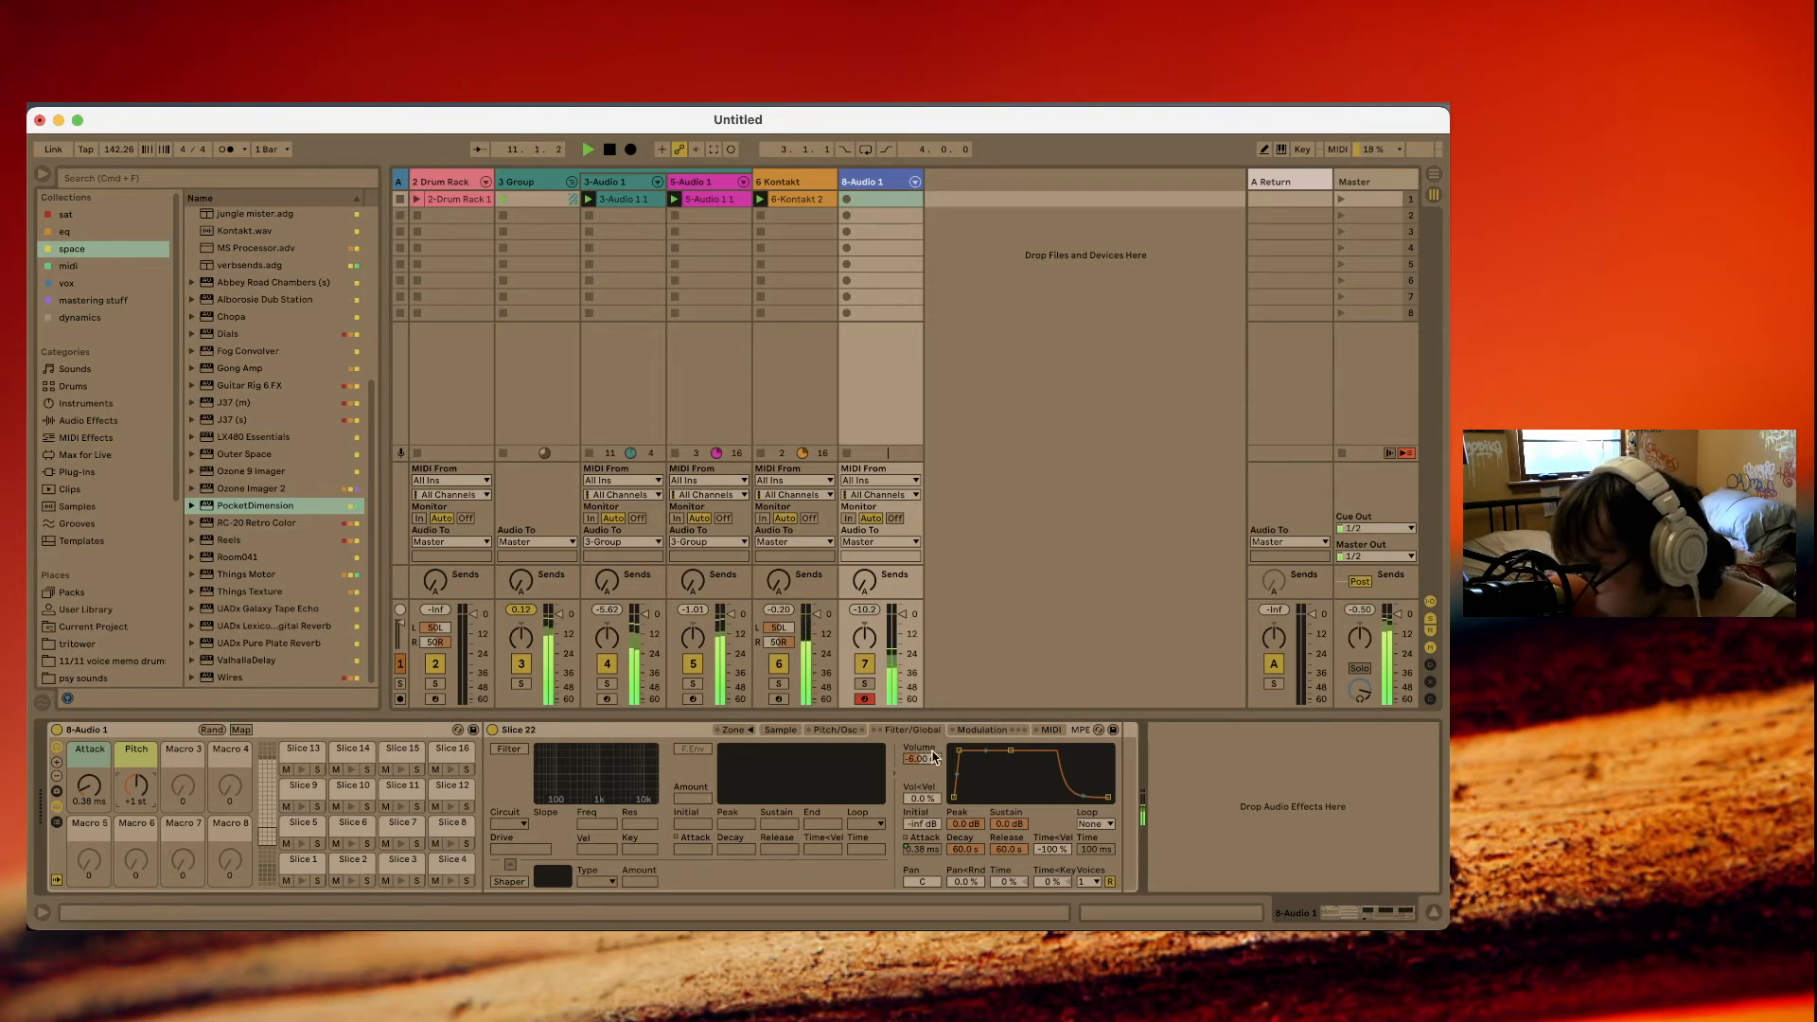
{"action": "right_click", "coordinate": [932, 758]}
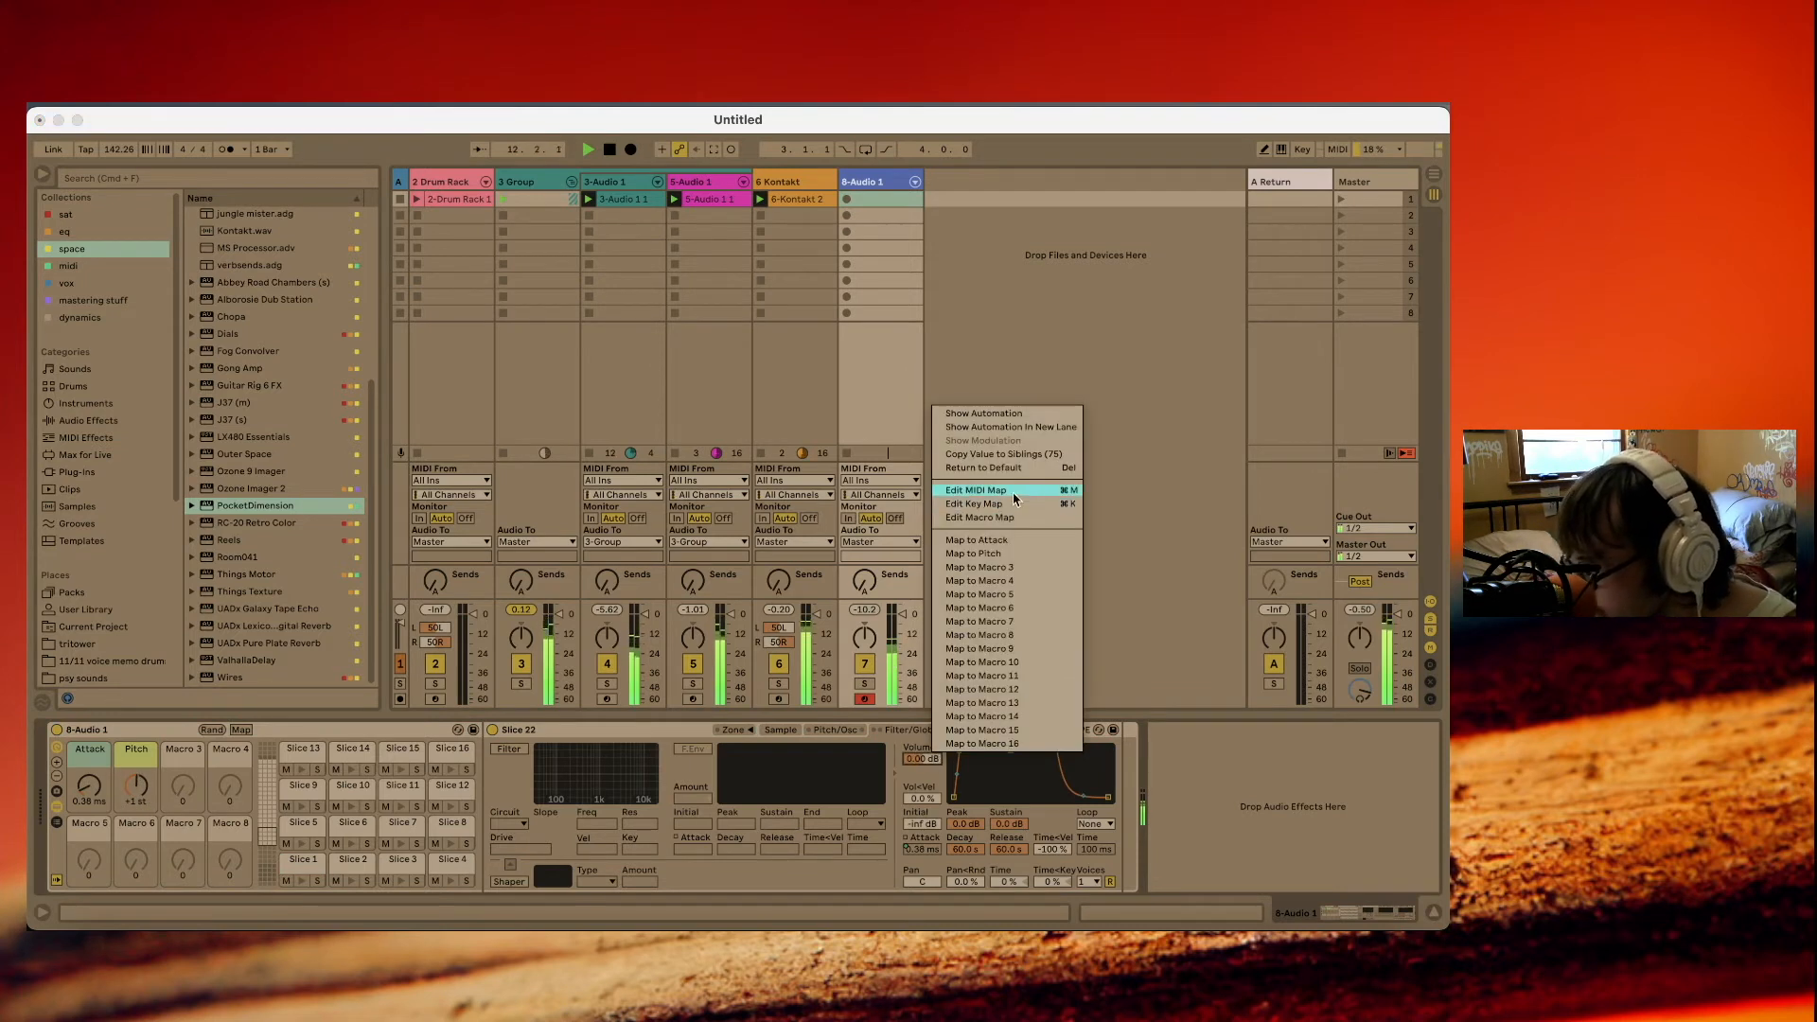
{"action": "left_click", "coordinate": [1032, 459]}
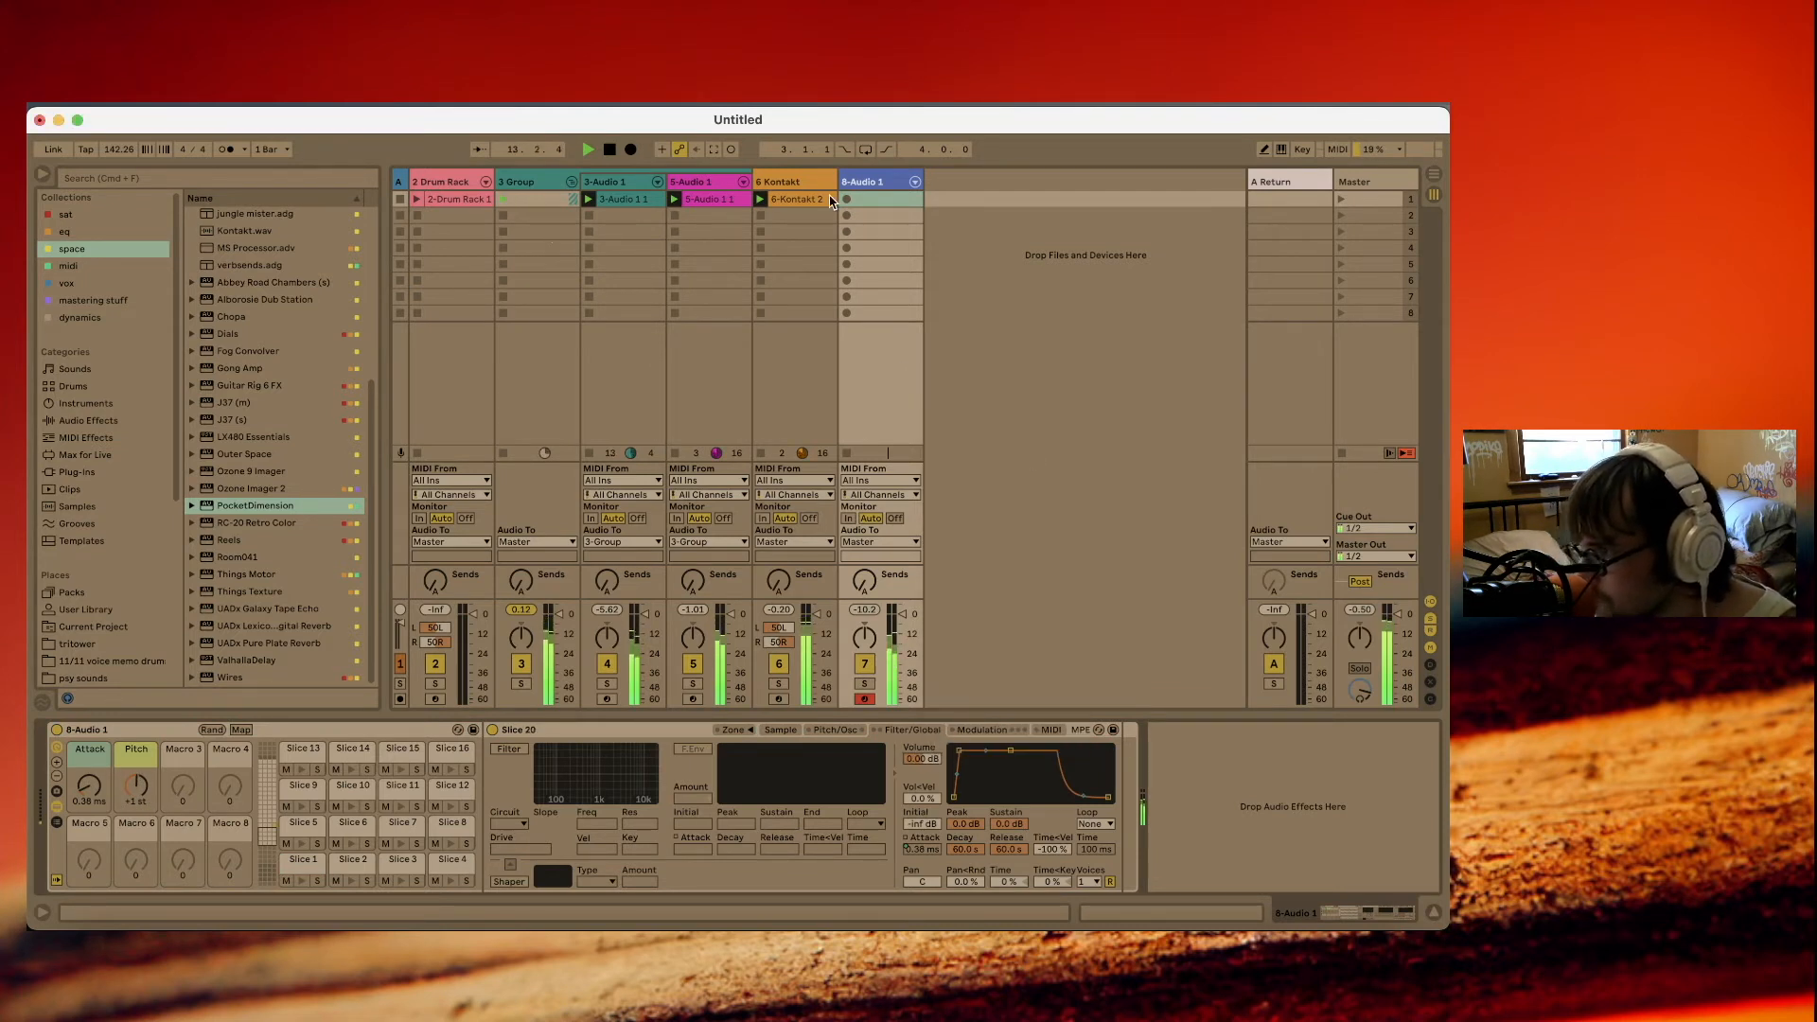
Record a new slice pattern into the first slot of the 8-Audio 1 track.
{"action": "left_click", "coordinate": [846, 201]}
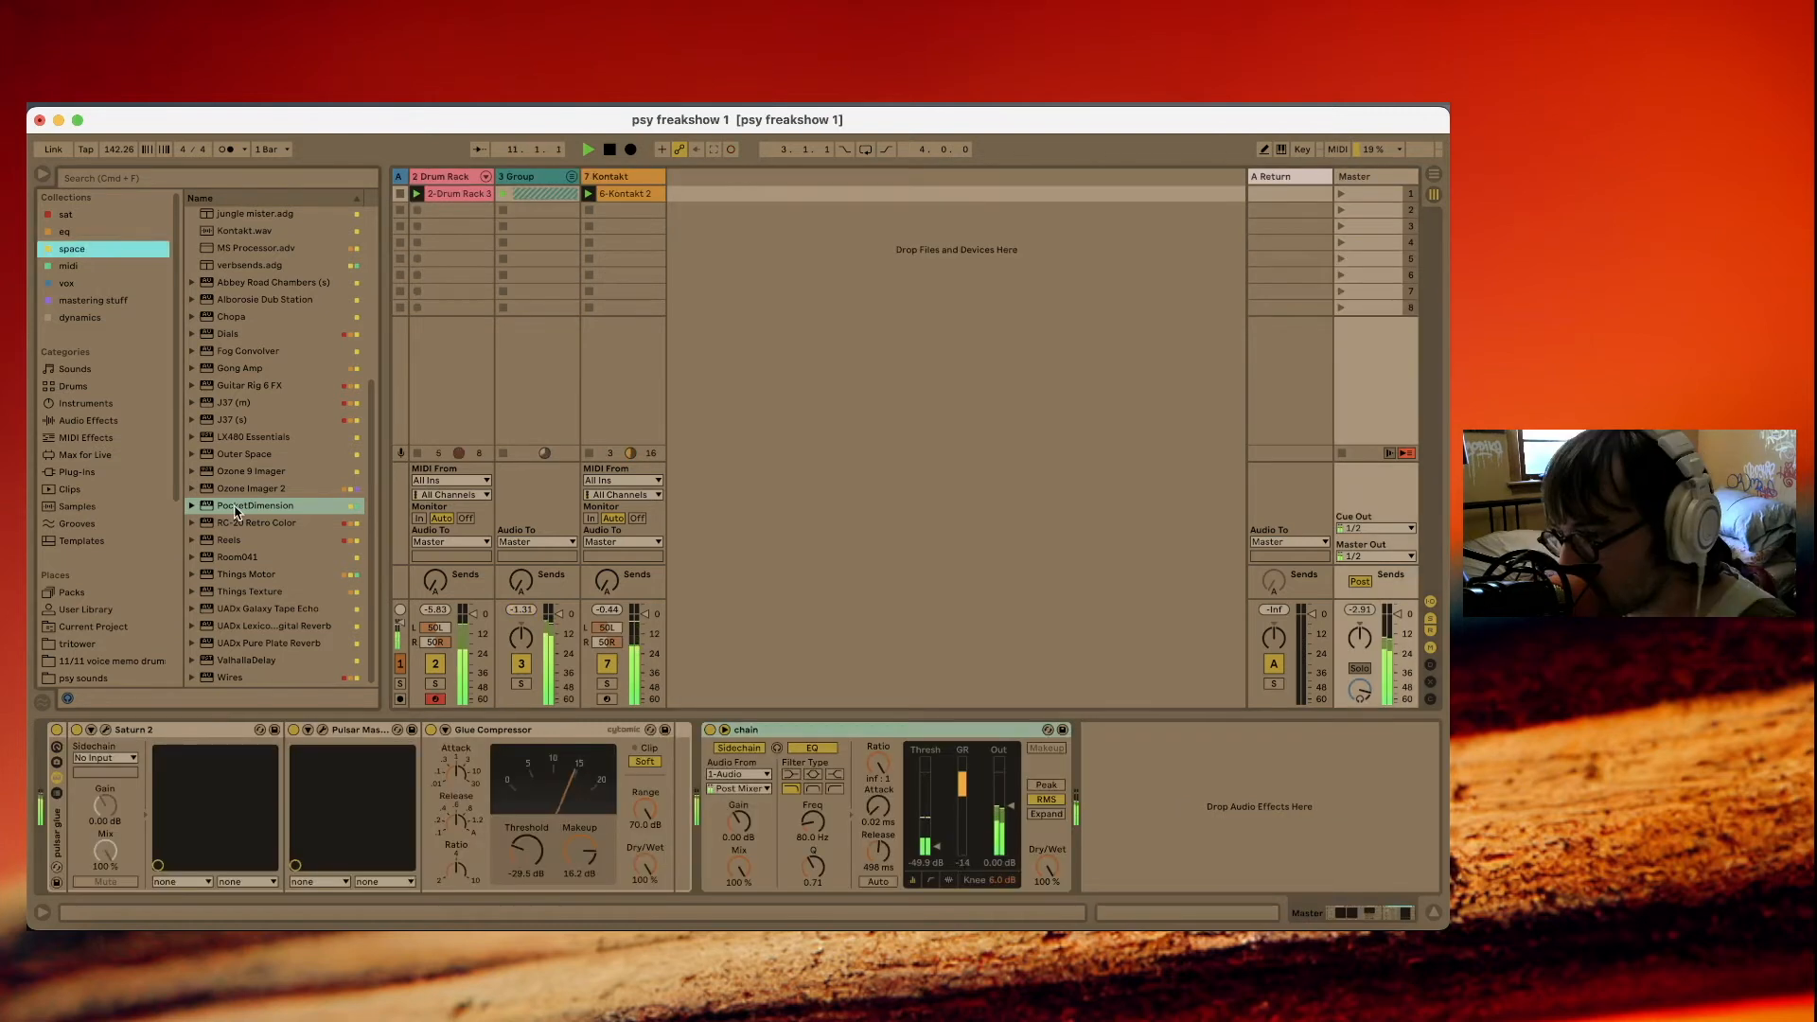
Add PocketDimension at the start of the Master effect chain and move its puck to try out the sound.
{"action": "left_click_drag", "start_coordinate": [54, 805], "coordinate": [57, 804]}
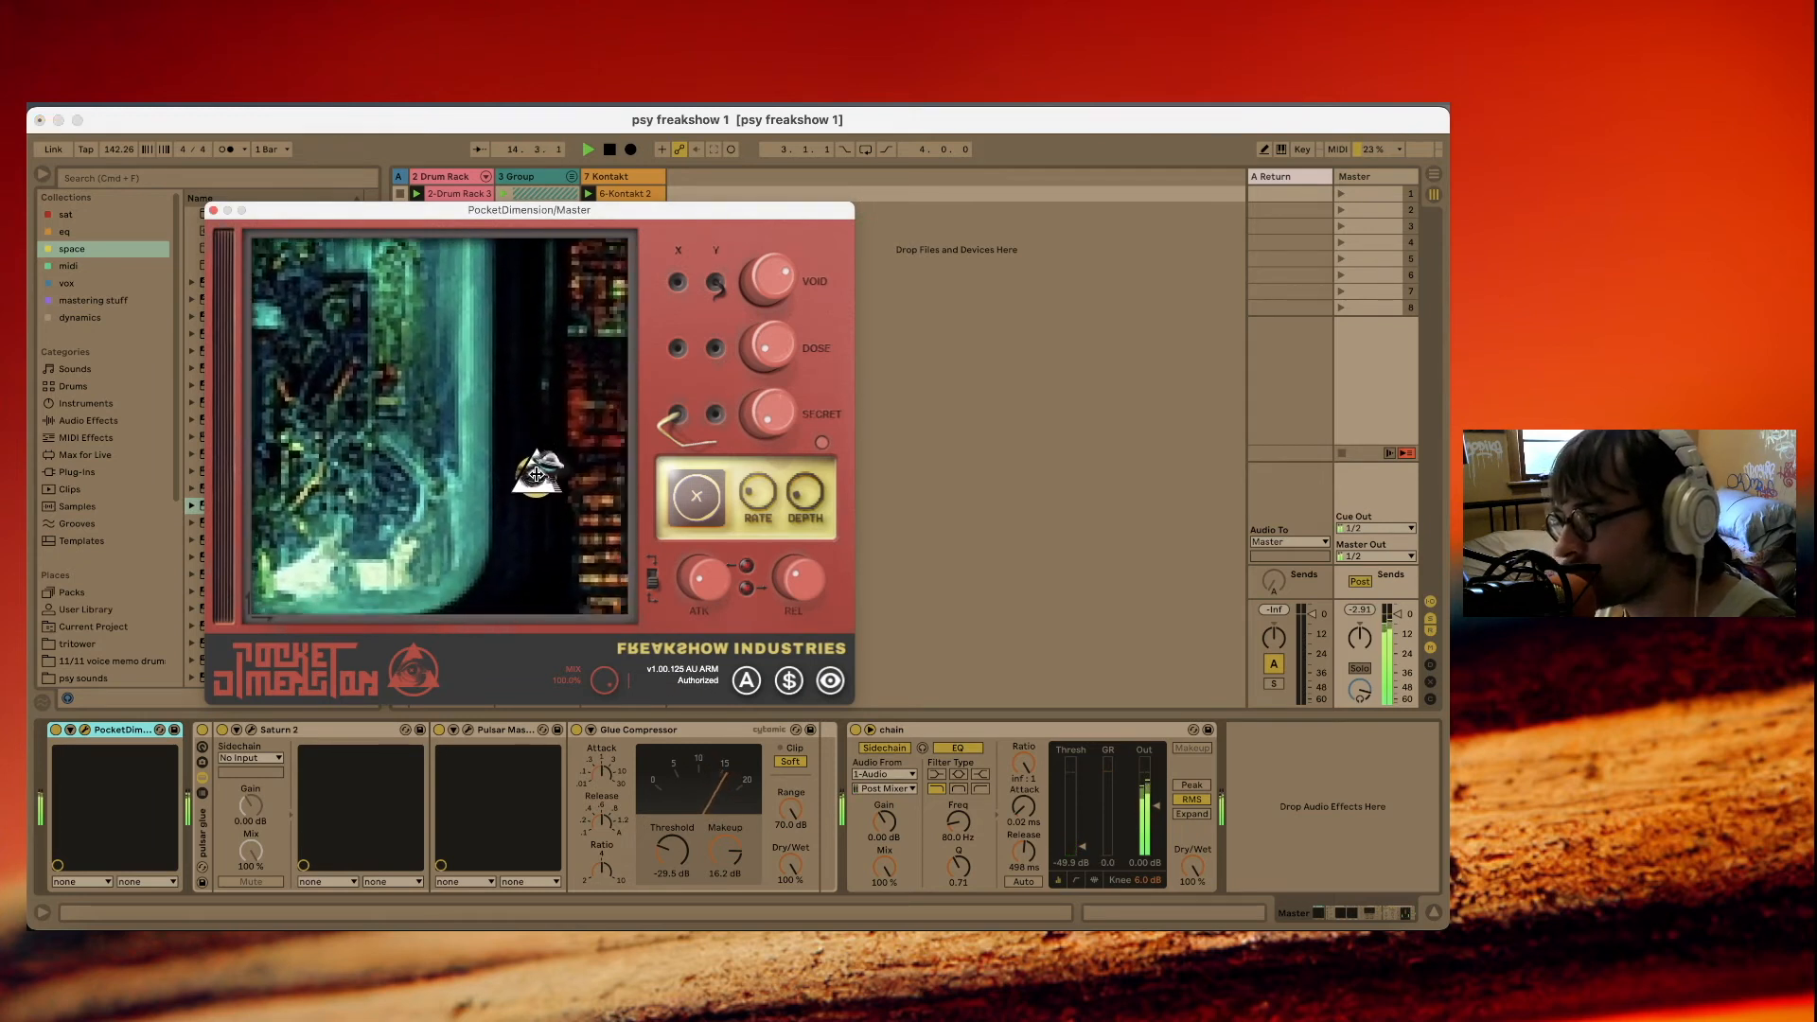
{"action": "left_click_drag", "start_coordinate": [543, 505], "coordinate": [430, 542]}
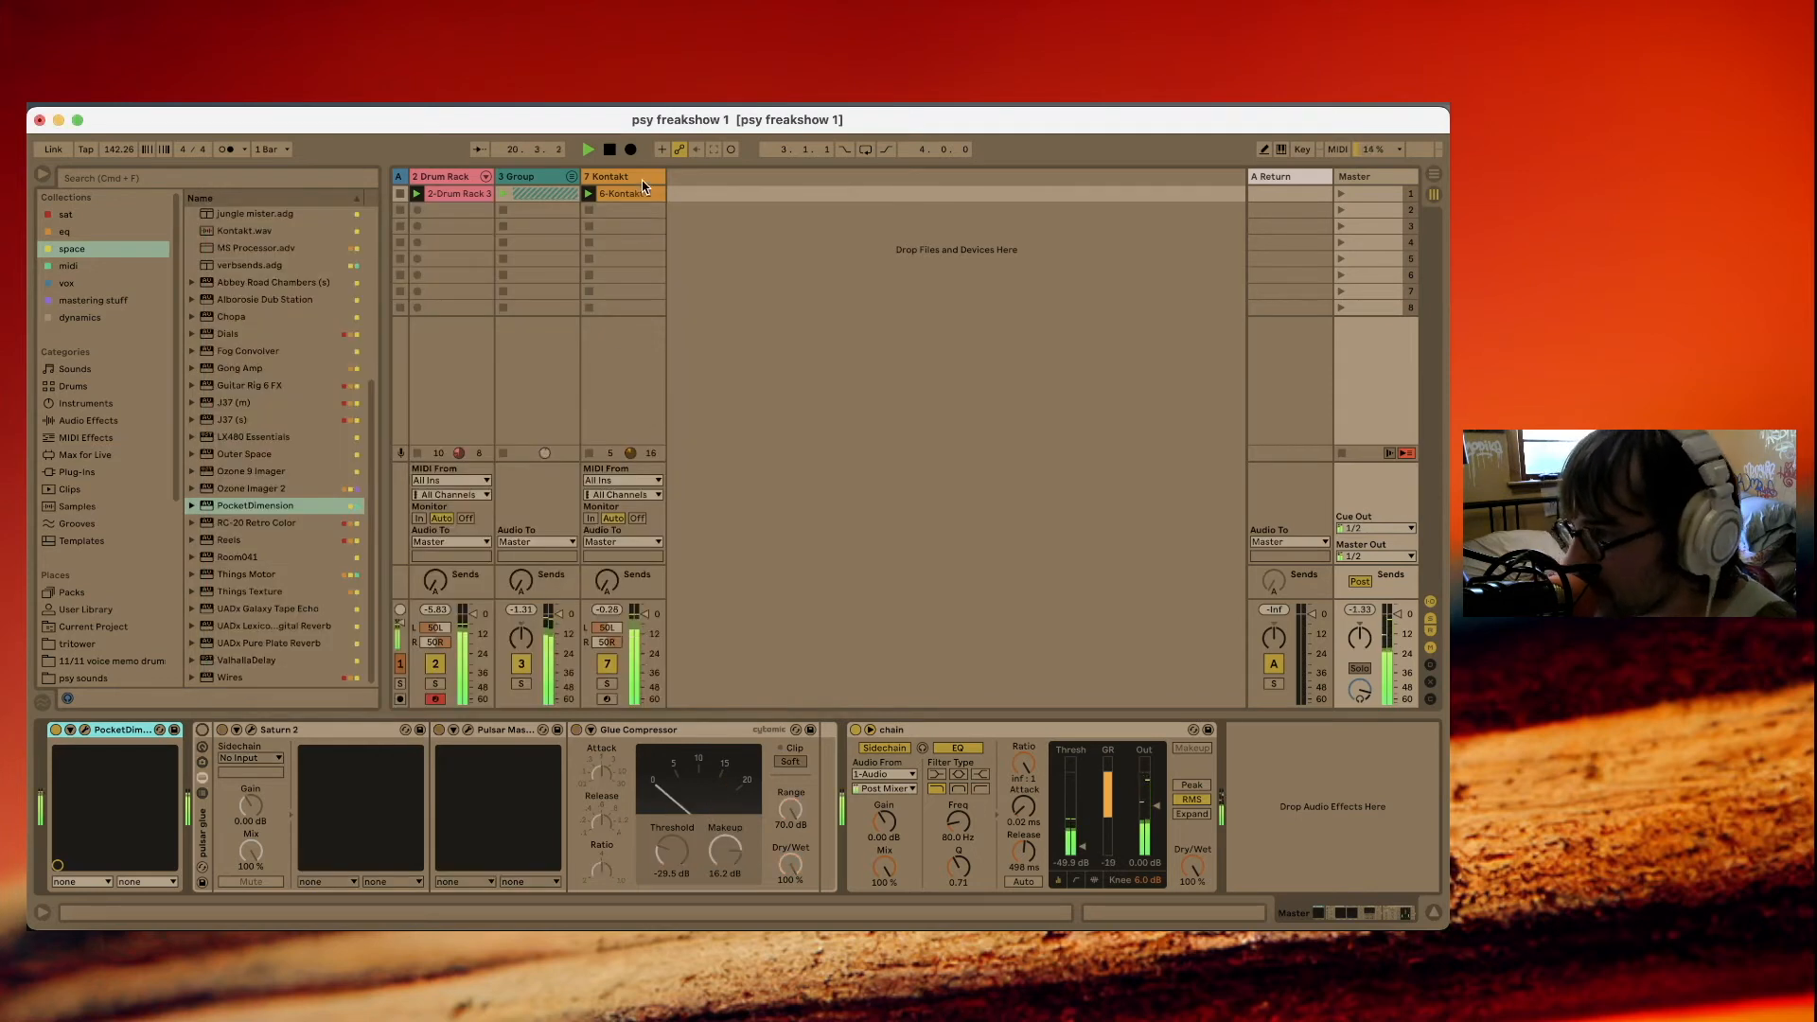
Insert an audio track after the Kontakt track, set its input to Resampling, and arm it in place of the Drum Rack track.
{"action": "left_click", "coordinate": [642, 186]}
{"action": "key", "text": "super+t"}
{"action": "left_click", "coordinate": [713, 482]}
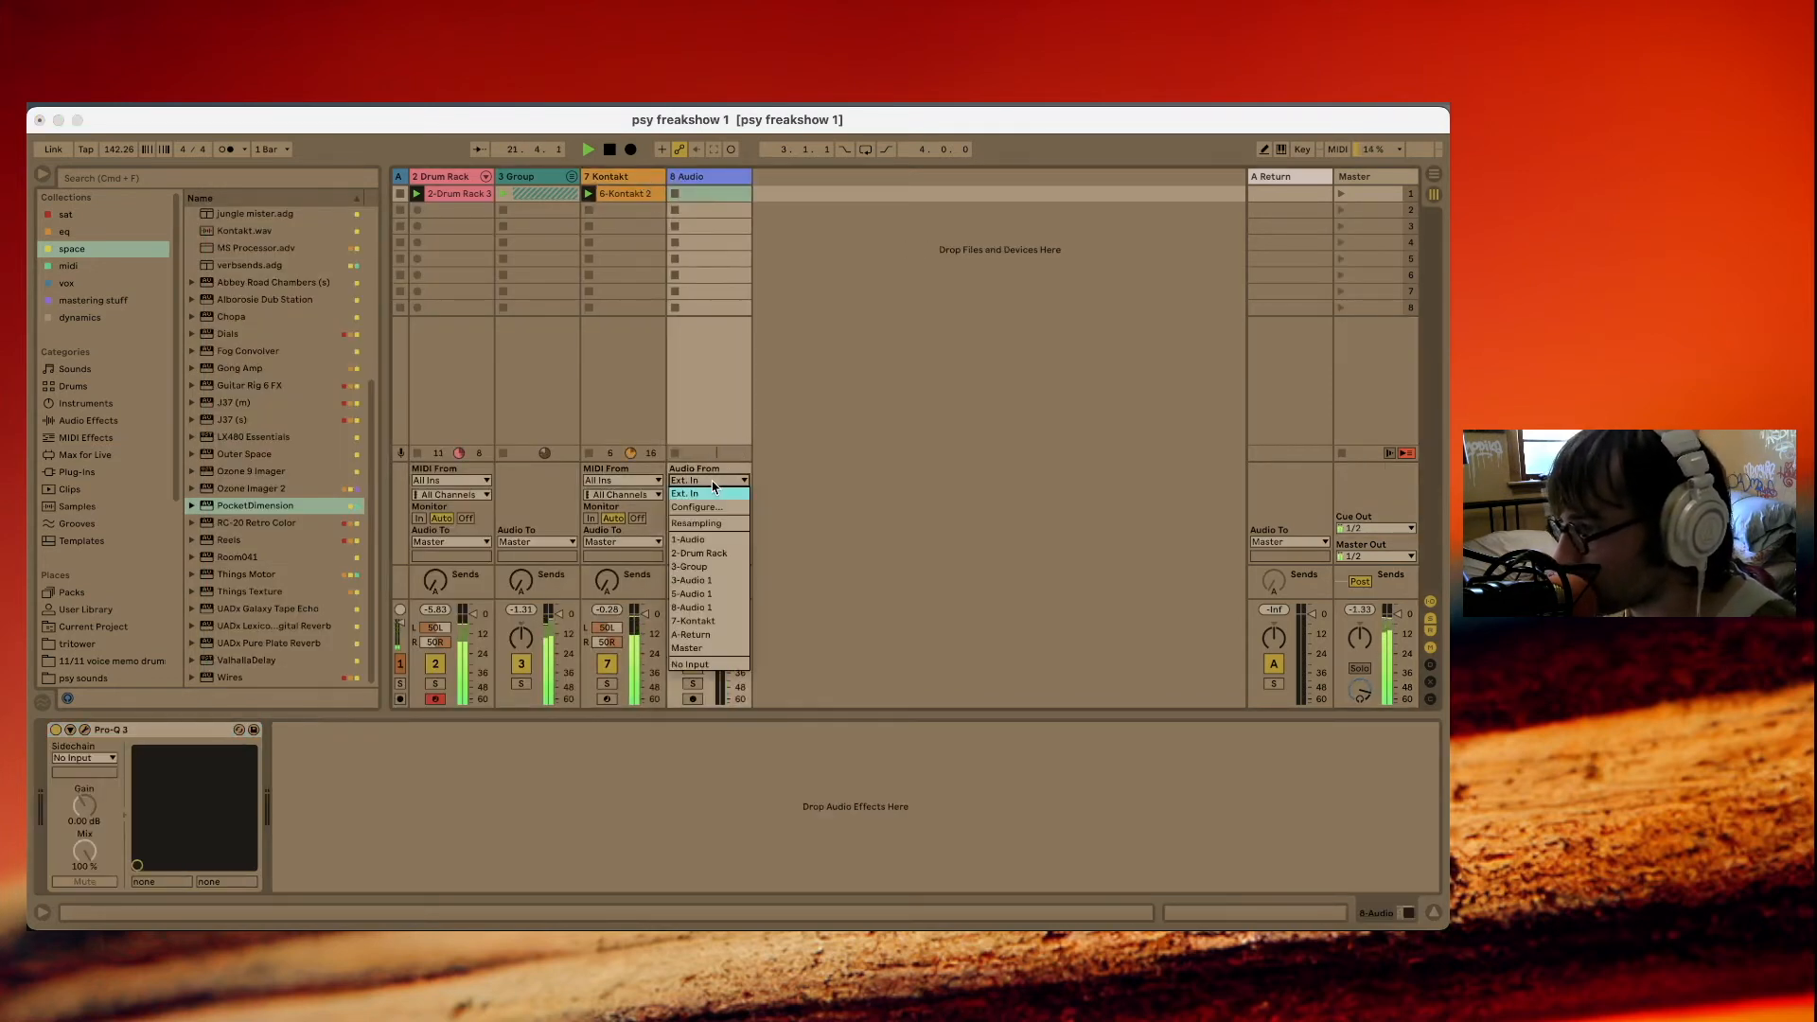
{"action": "left_click", "coordinate": [716, 526]}
{"action": "left_click", "coordinate": [1388, 294]}
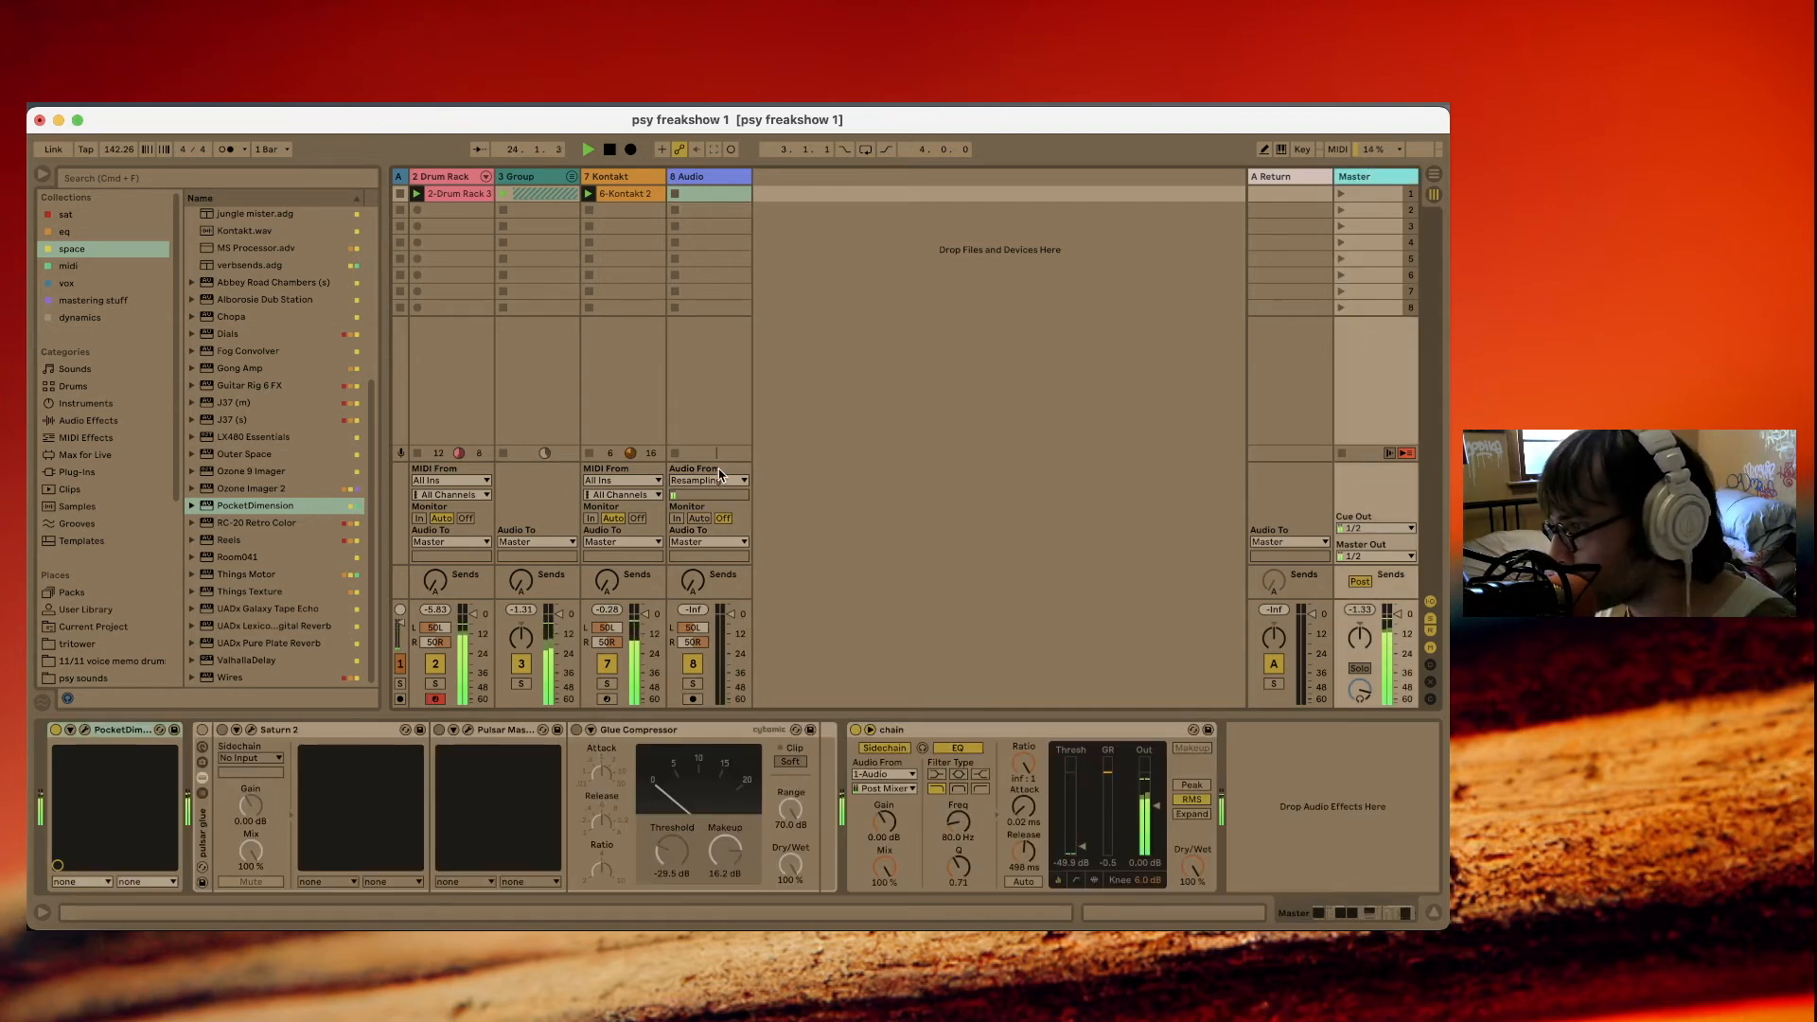
{"action": "left_click", "coordinate": [693, 700]}
{"action": "left_click", "coordinate": [431, 701]}
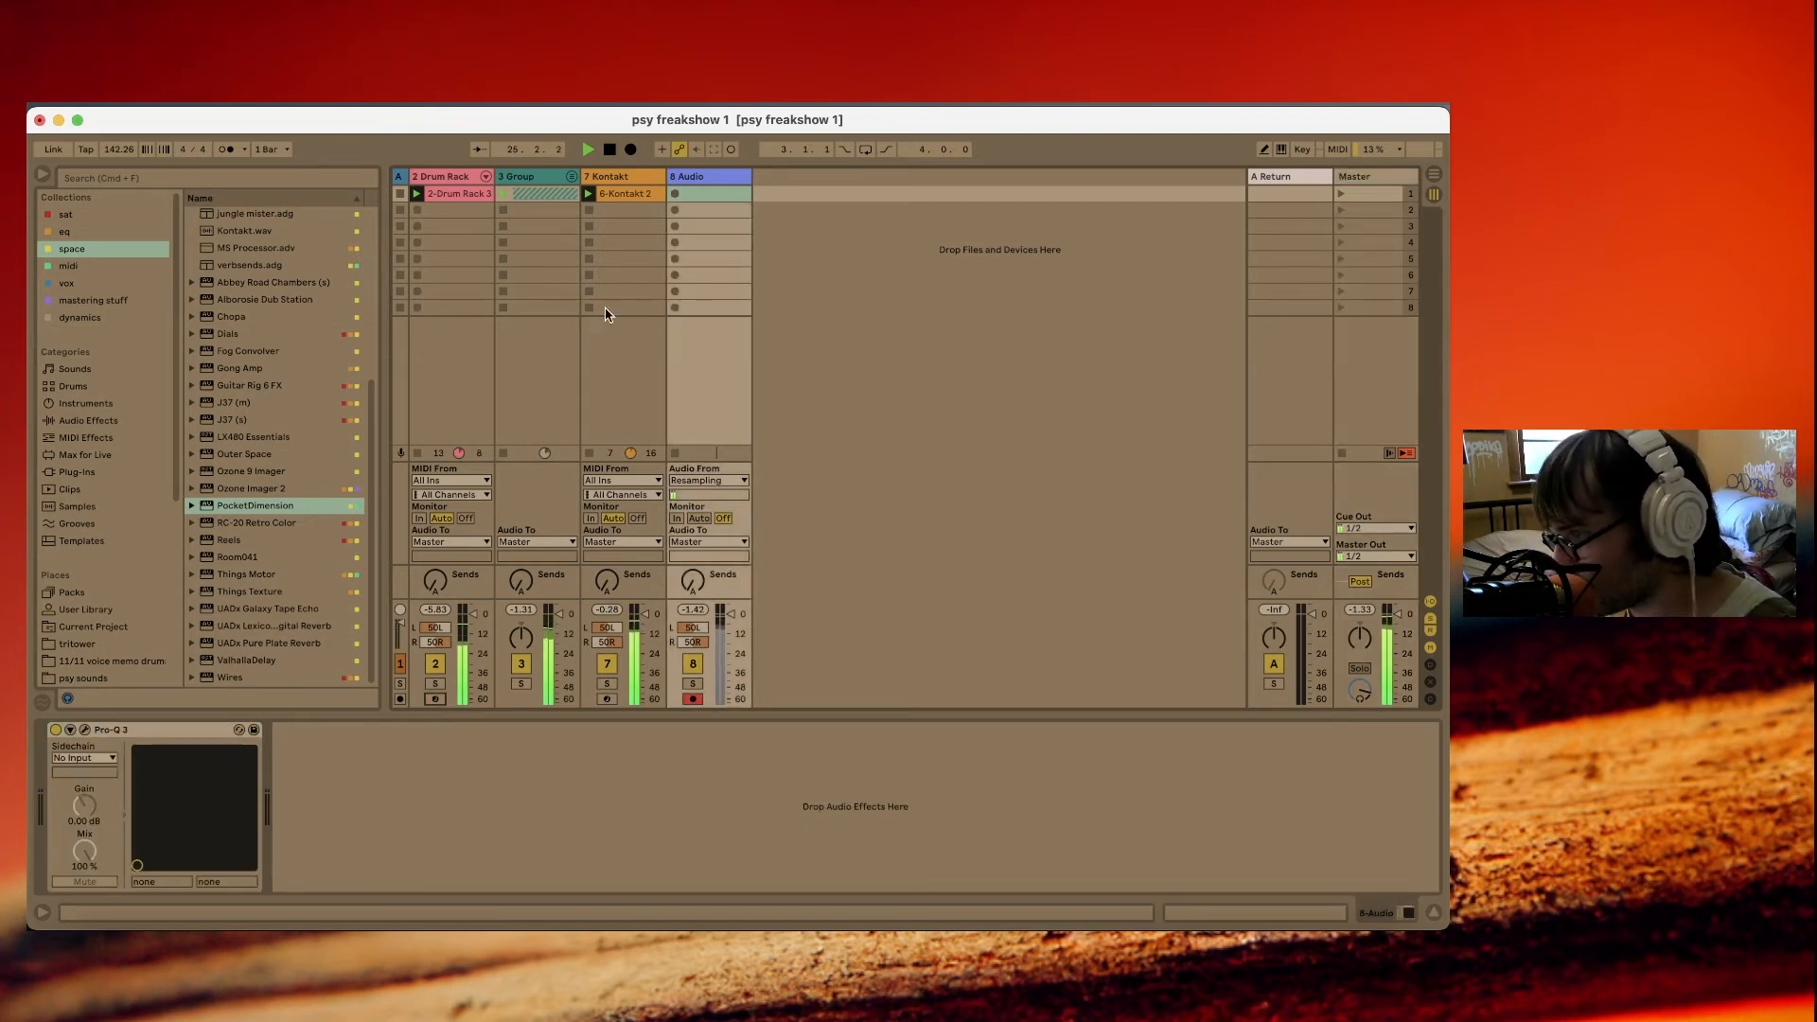
Start recording the resampled mix into the first slot of the 8 Audio track and move the puck of the Master's PocketDimension during the take.
{"action": "left_click", "coordinate": [676, 194]}
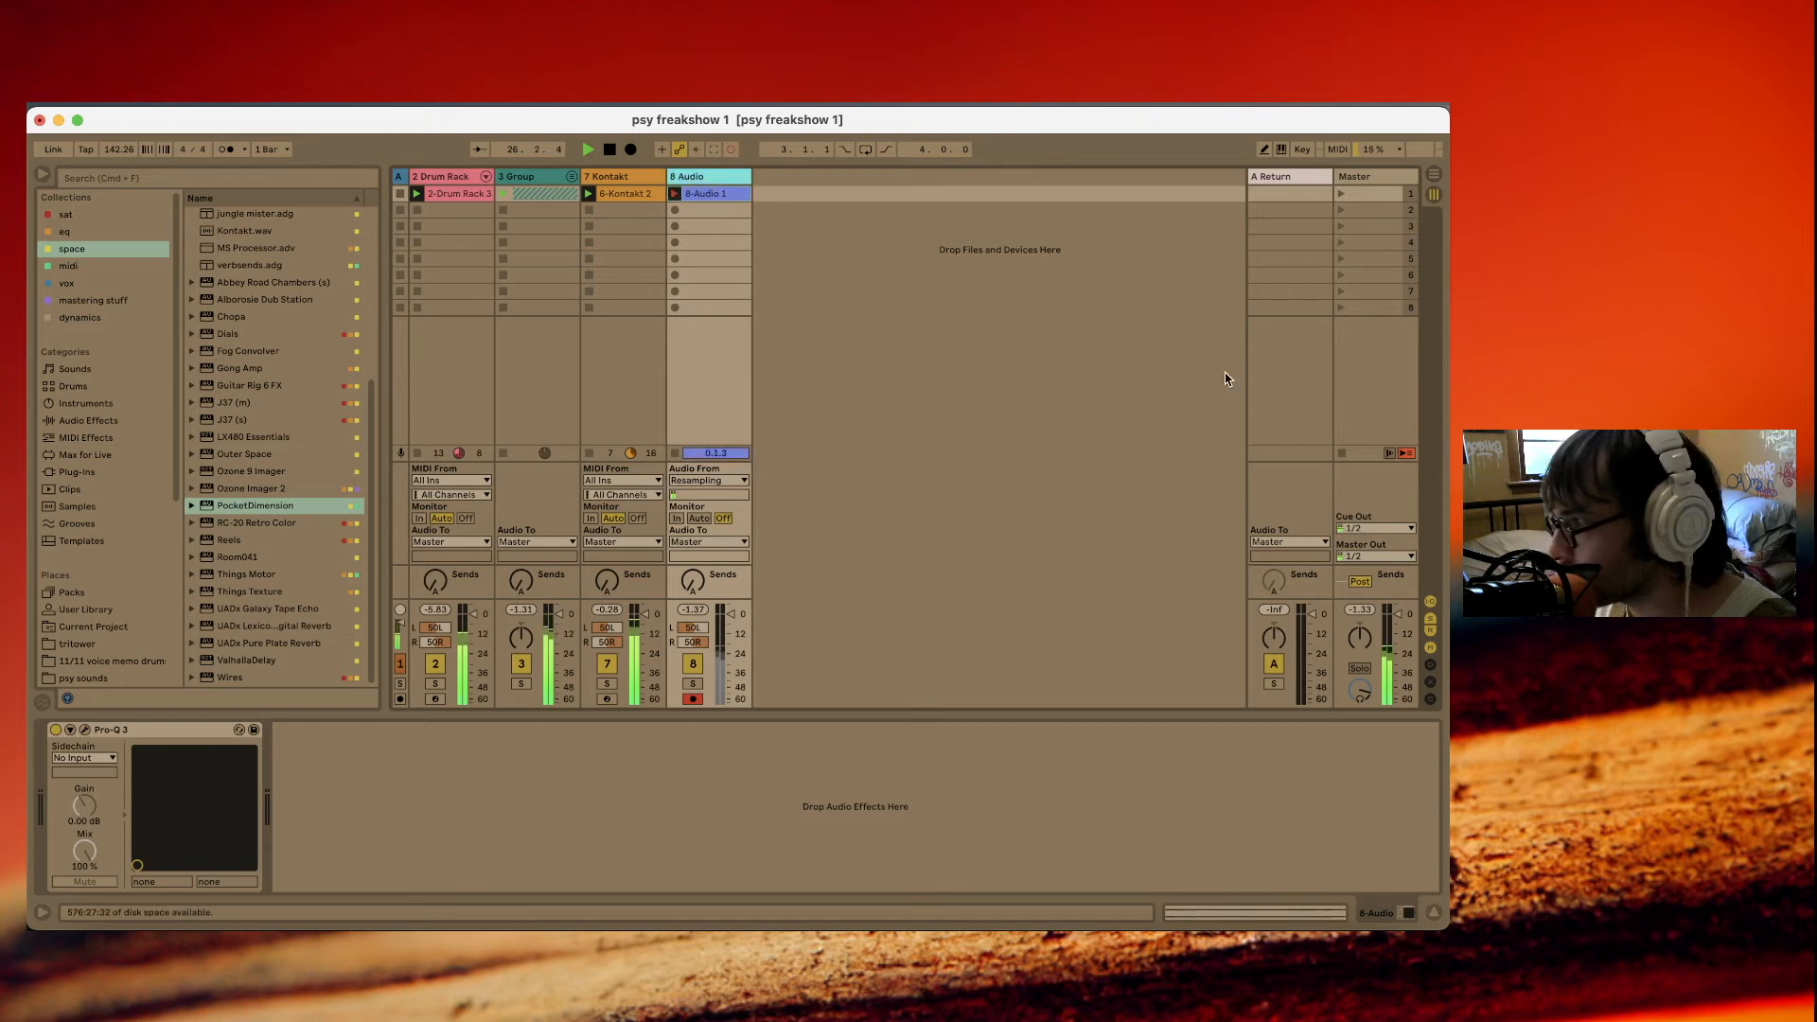
{"action": "left_click", "coordinate": [1409, 173]}
{"action": "left_click", "coordinate": [85, 730]}
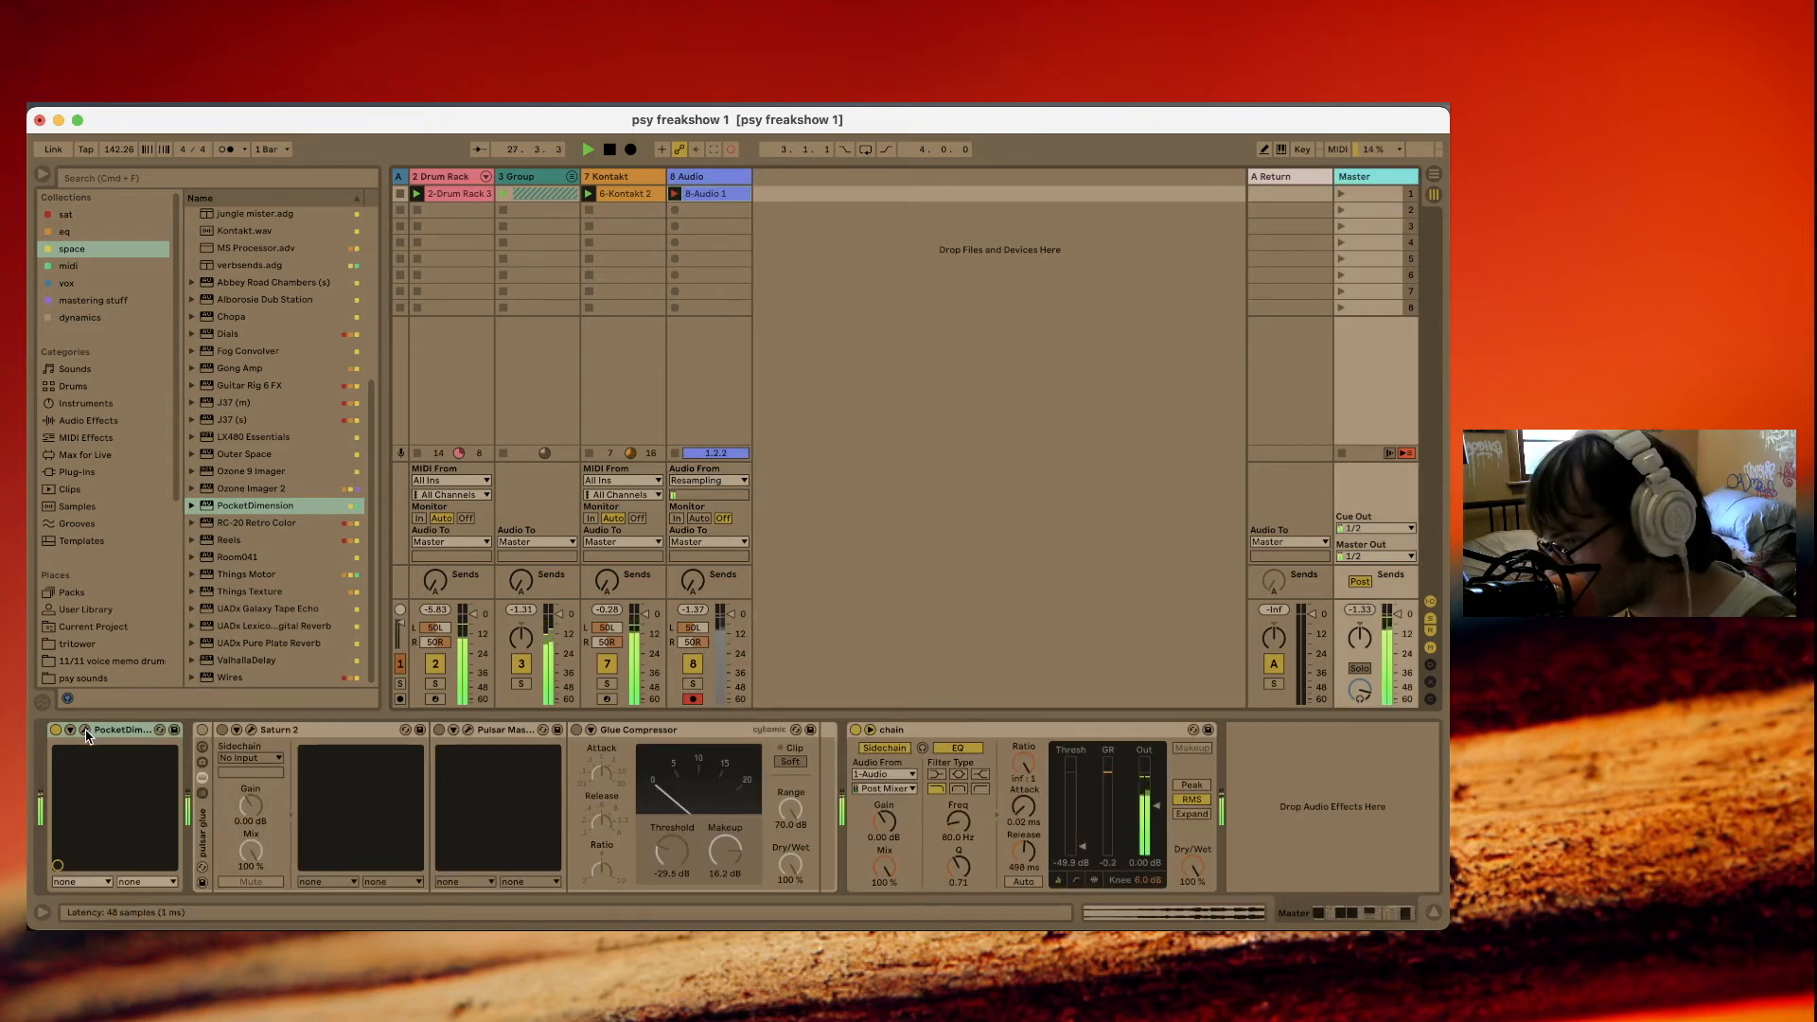
{"action": "left_click_drag", "start_coordinate": [503, 451], "coordinate": [474, 334]}
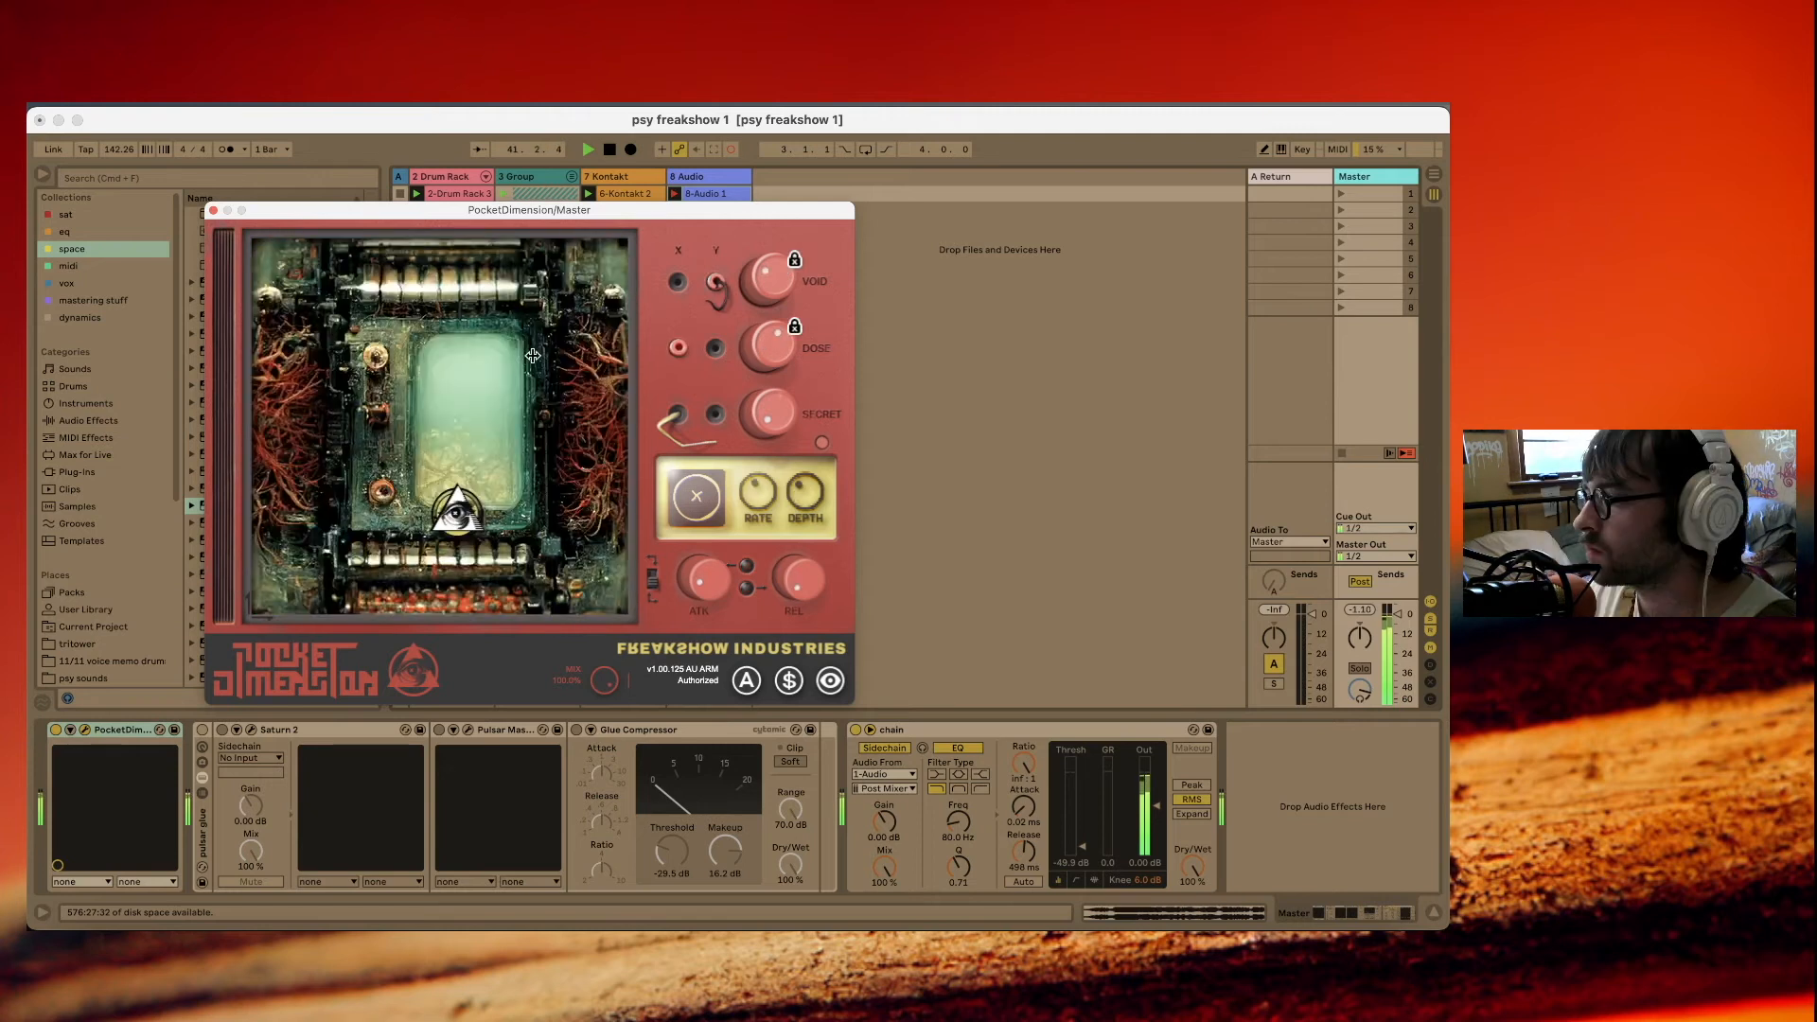
{"action": "left_click_drag", "start_coordinate": [454, 513], "coordinate": [487, 419]}
While recording continues, try another modulation symbol in PocketDimension and sweep the puck across its display.
{"action": "left_click", "coordinate": [683, 504]}
{"action": "left_click", "coordinate": [611, 536]}
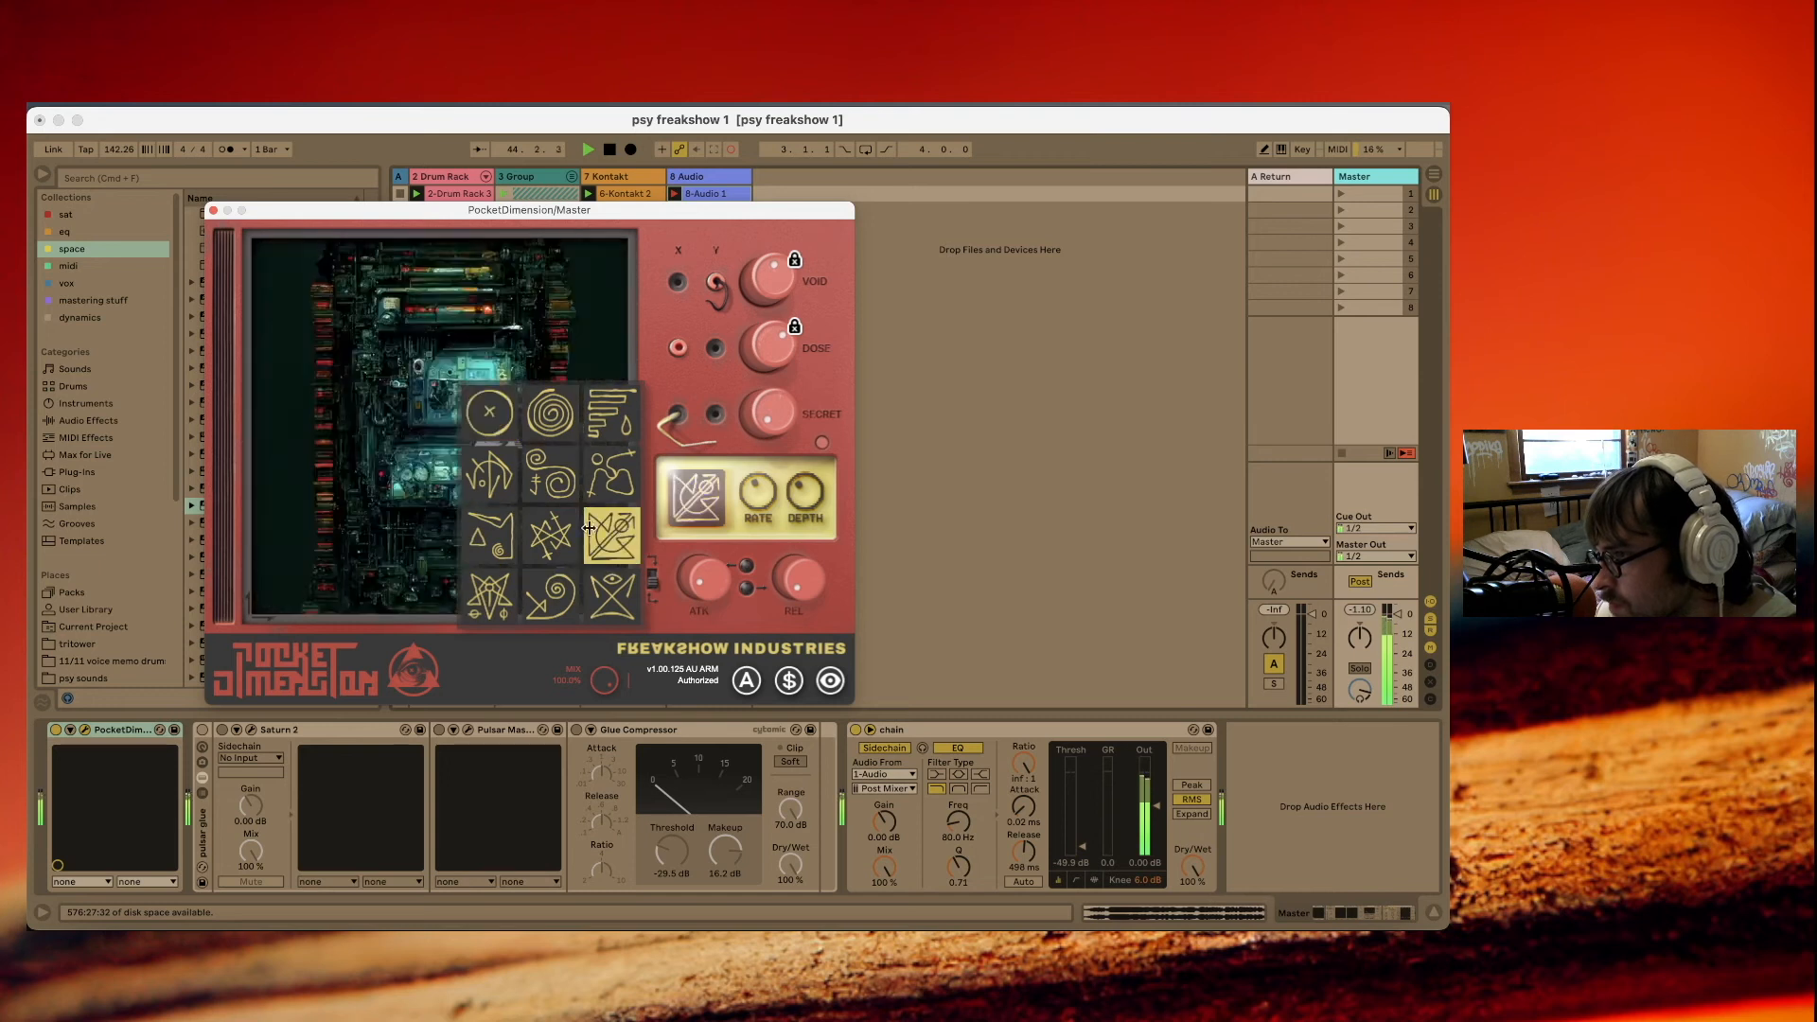
{"action": "left_click", "coordinate": [711, 495]}
{"action": "left_click_drag", "start_coordinate": [494, 428], "coordinate": [398, 405]}
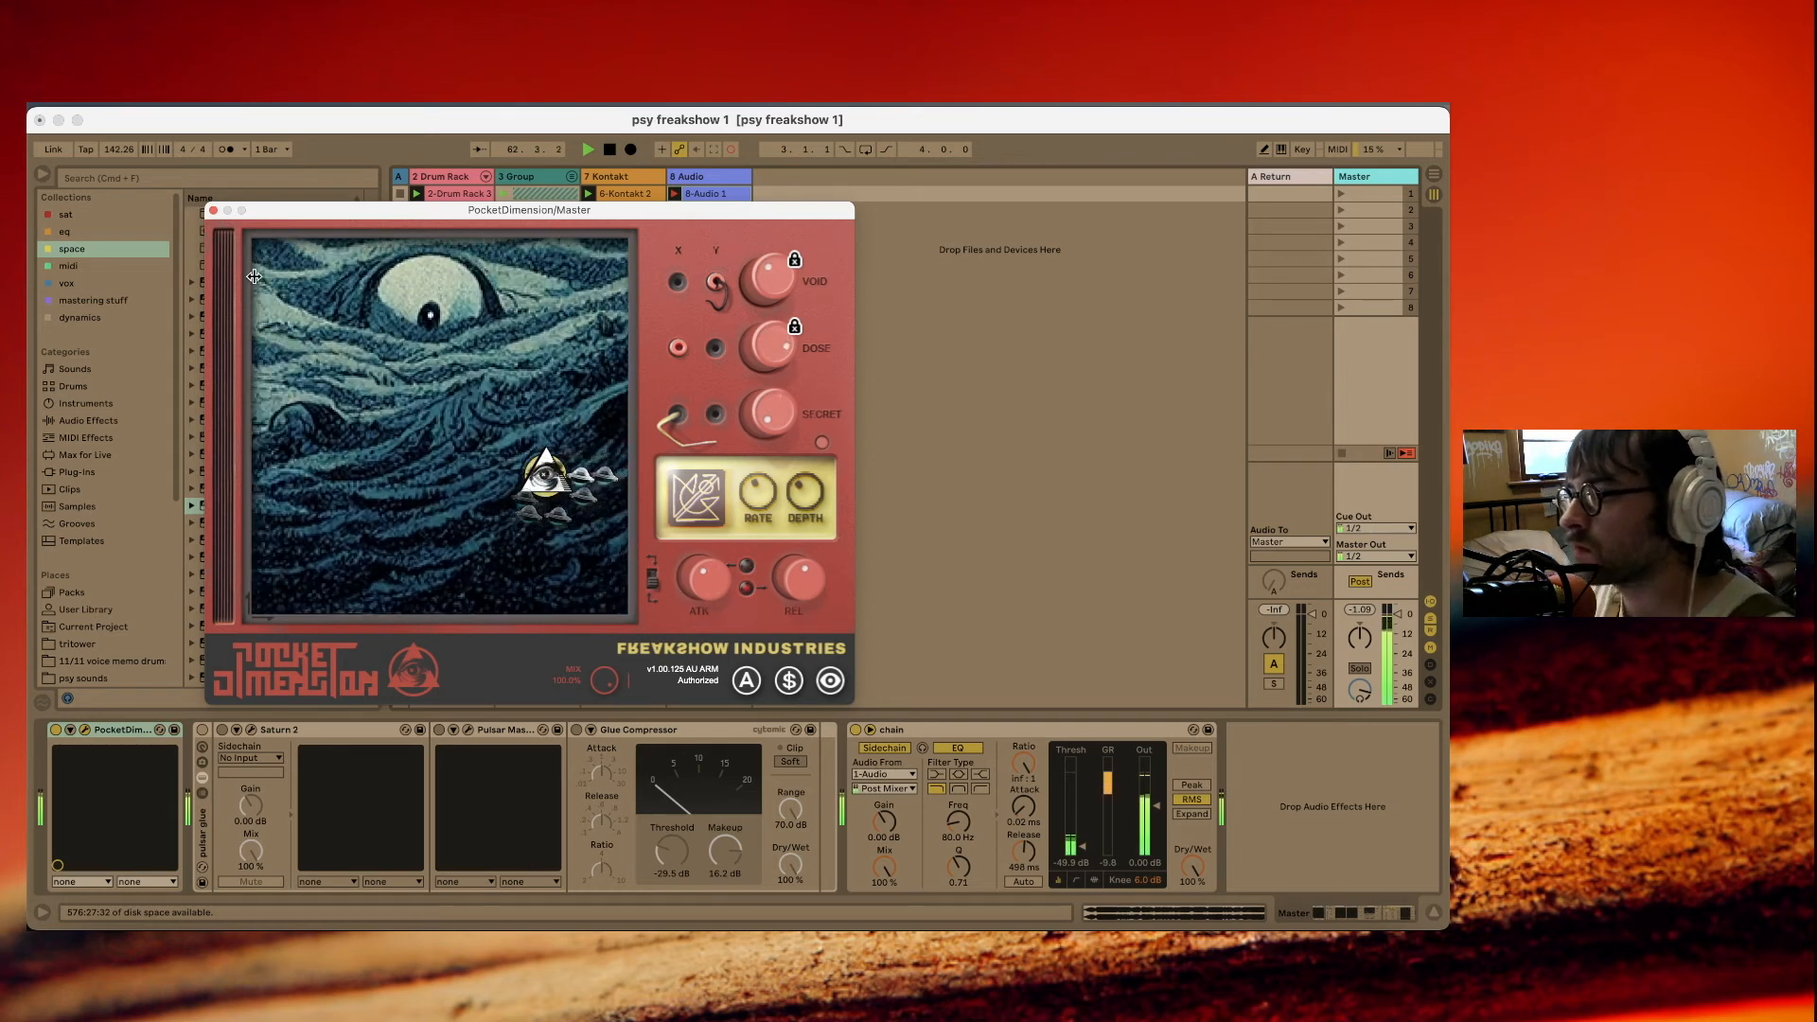
Stop the resampling take and close the PocketDimension window.
{"action": "key", "text": "space"}
{"action": "left_click", "coordinate": [702, 177]}
{"action": "left_click", "coordinate": [214, 210]}
{"action": "key", "text": "space"}
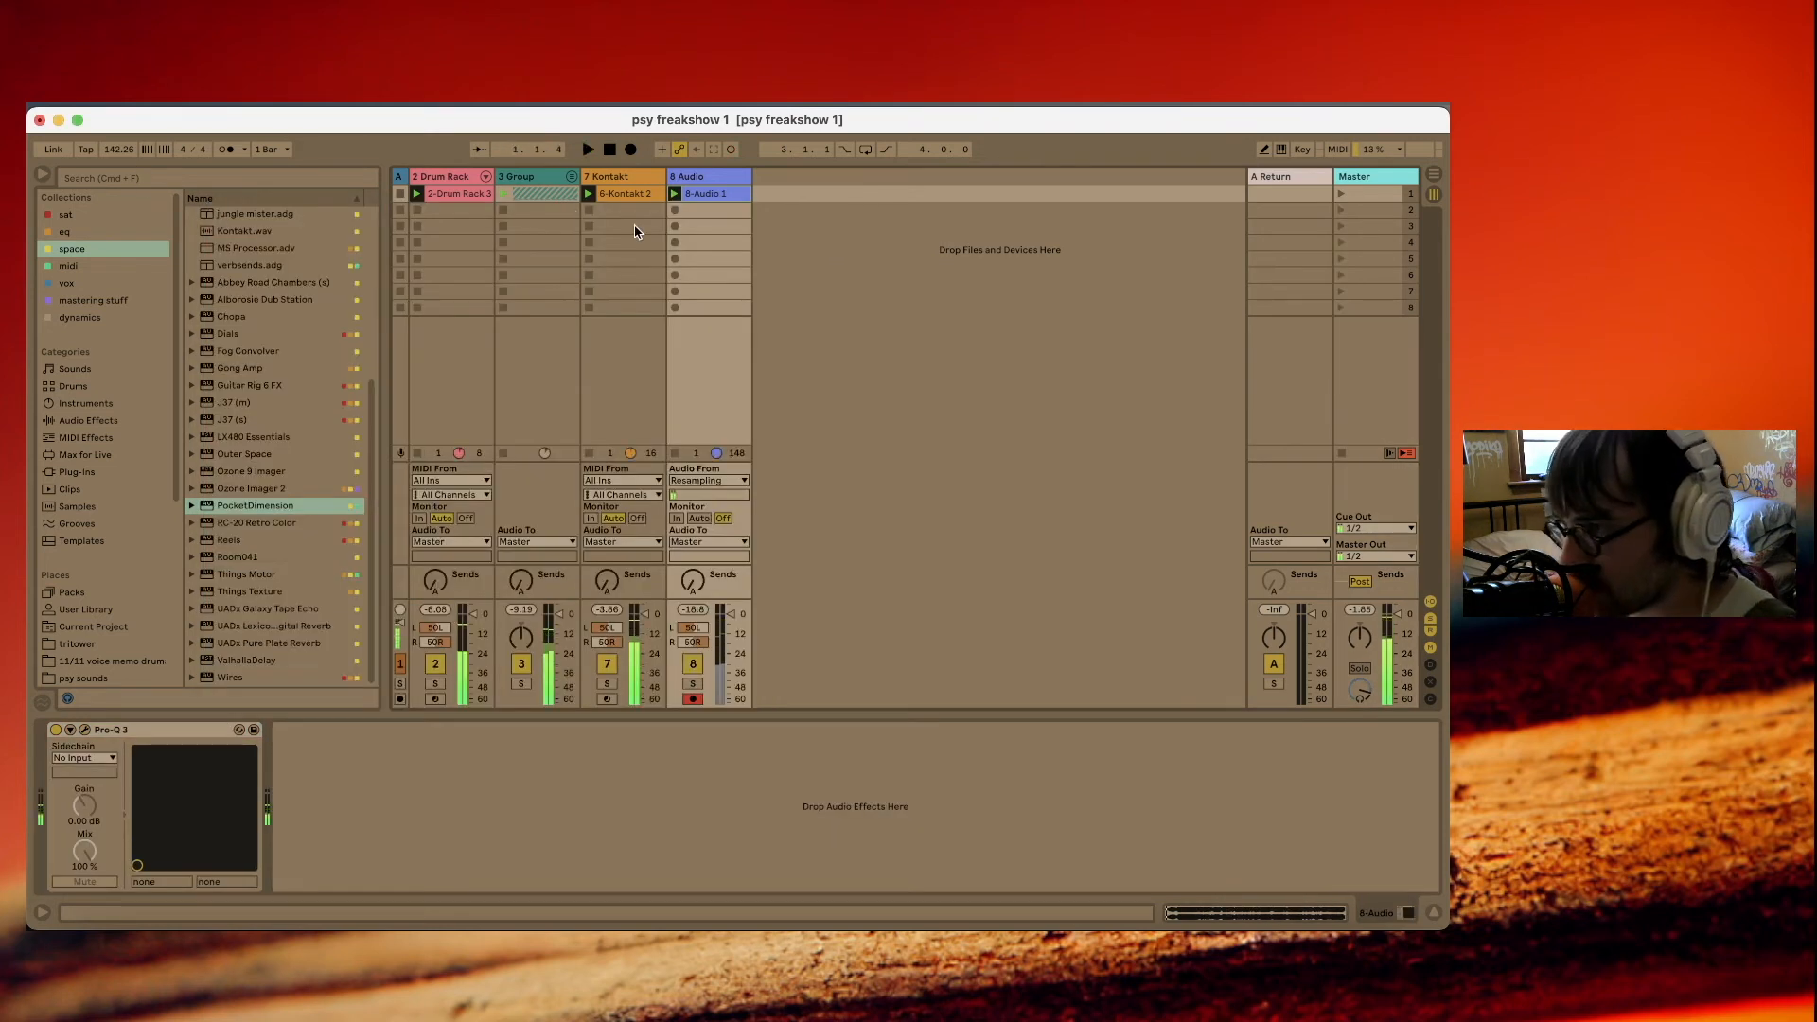
Delete the Drum Rack, Group and Kontakt tracks and play back the resampled 8-Audio 1 clip.
{"action": "left_click", "coordinate": [637, 178]}
{"action": "left_click", "coordinate": [436, 177], "text": "shift"}
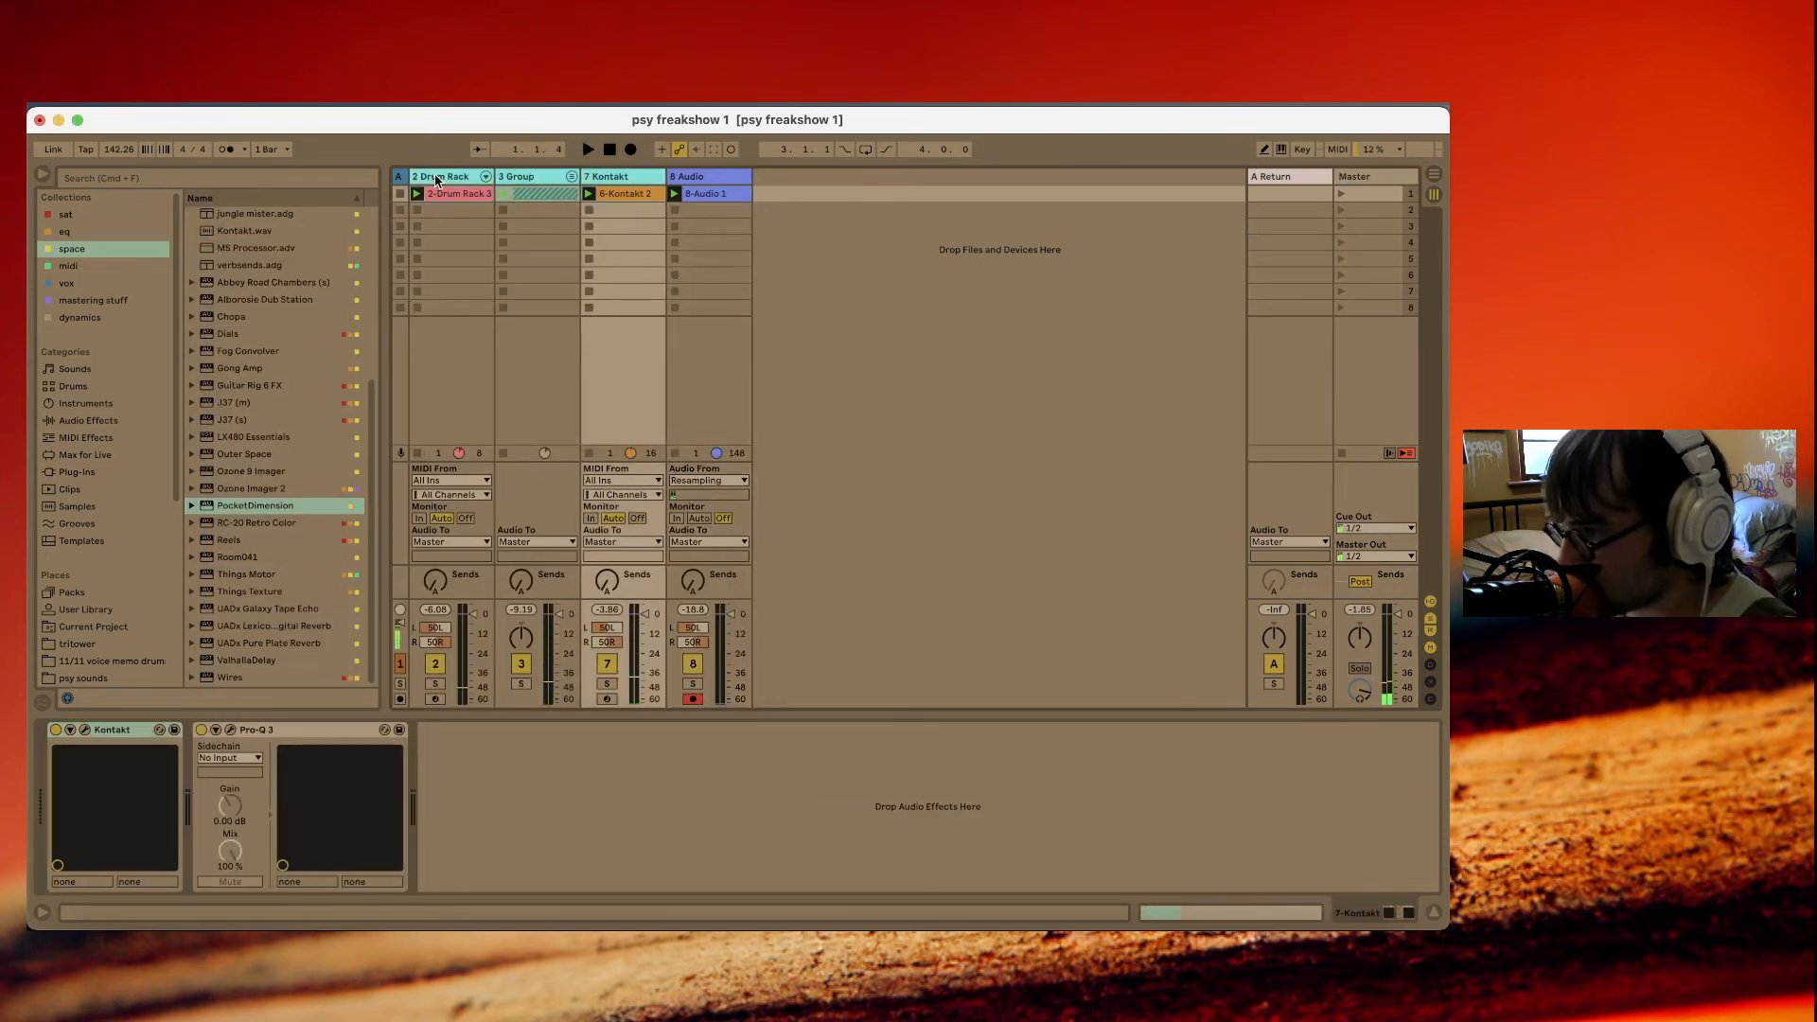
{"action": "key", "text": "Delete"}
{"action": "left_click", "coordinate": [481, 191]}
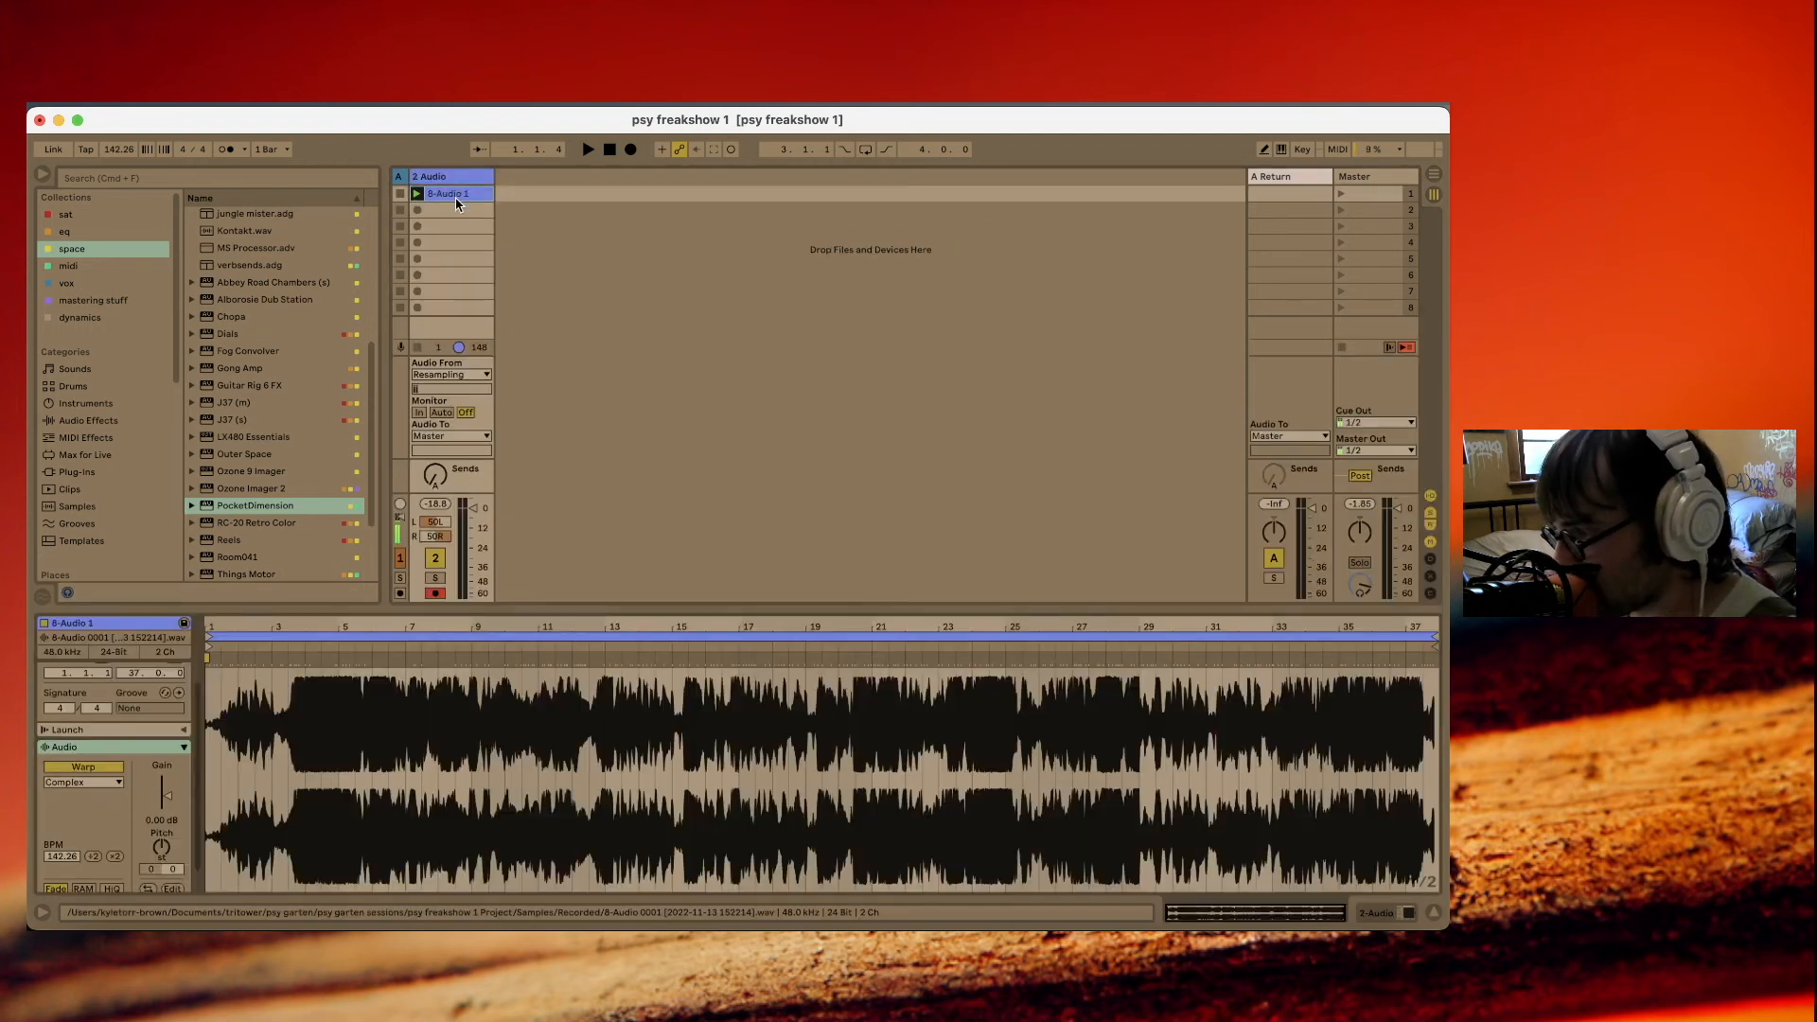
{"action": "key", "text": "space"}
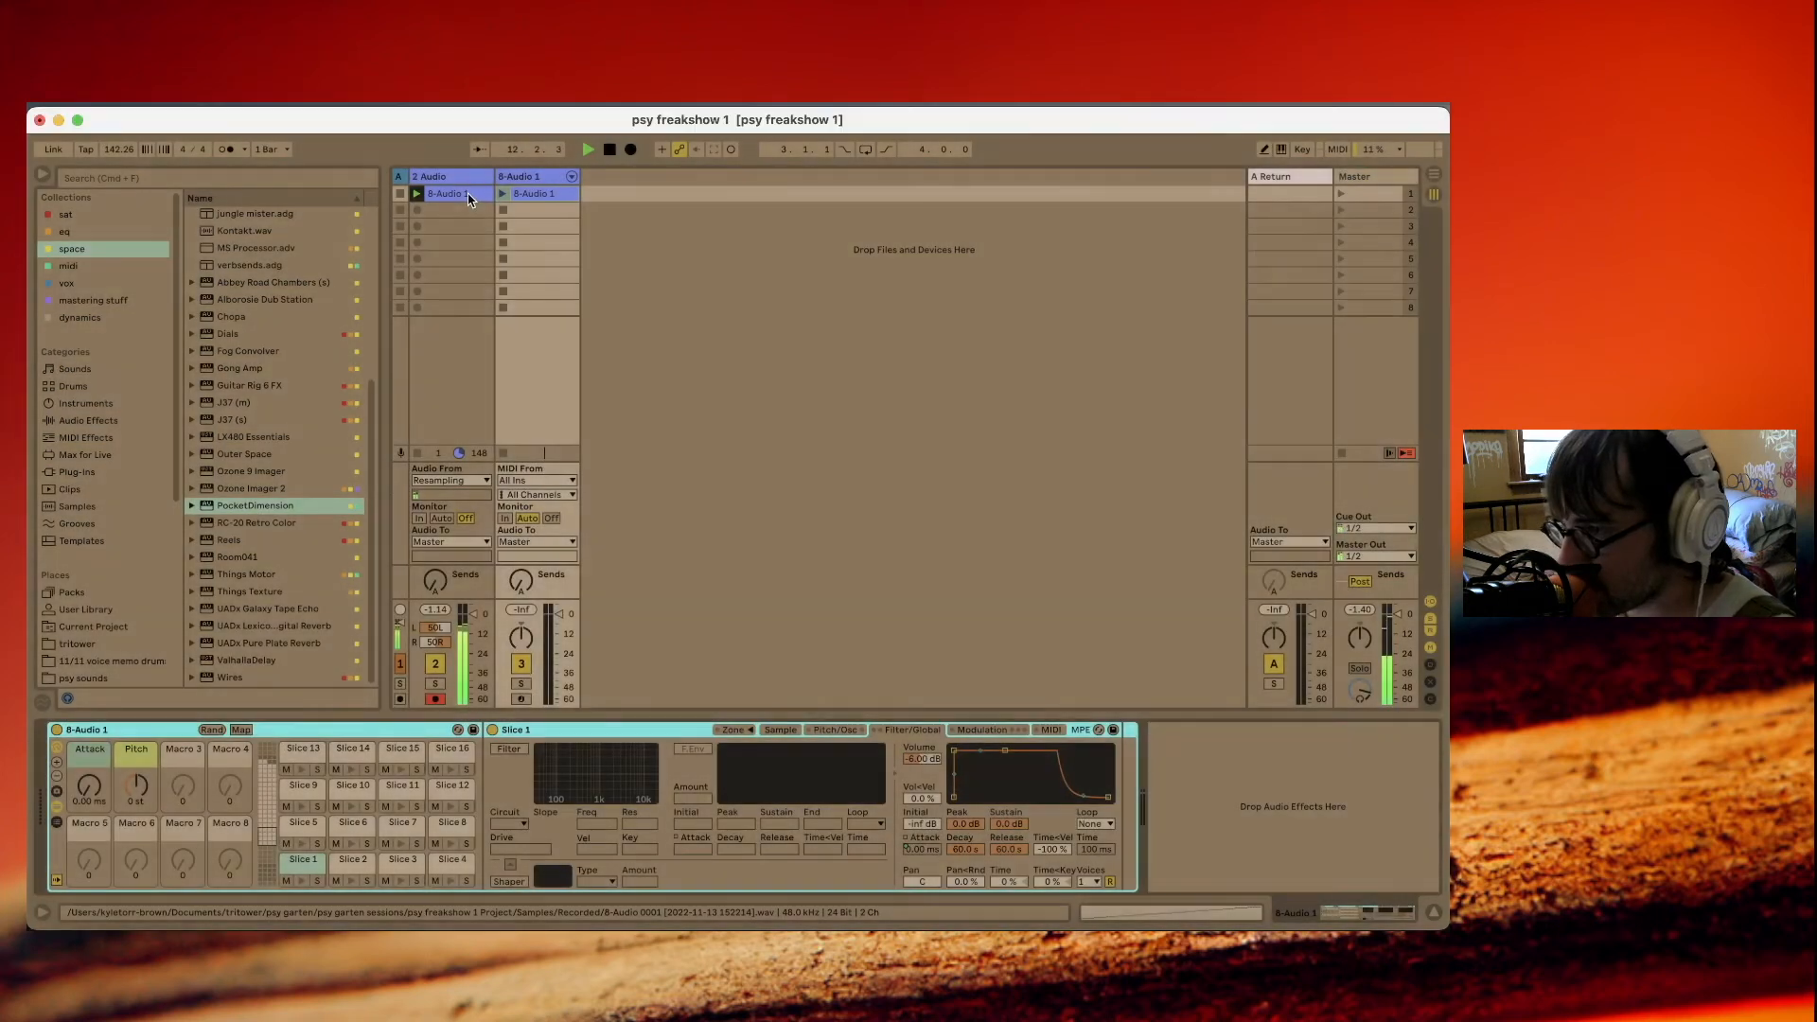
Slice the resampled clip to a new MIDI track, replacing the original audio track, and arm the sliced track.
{"action": "left_click", "coordinate": [465, 197]}
{"action": "left_click", "coordinate": [452, 177]}
{"action": "key", "text": "Delete"}
{"action": "left_click", "coordinate": [436, 699]}
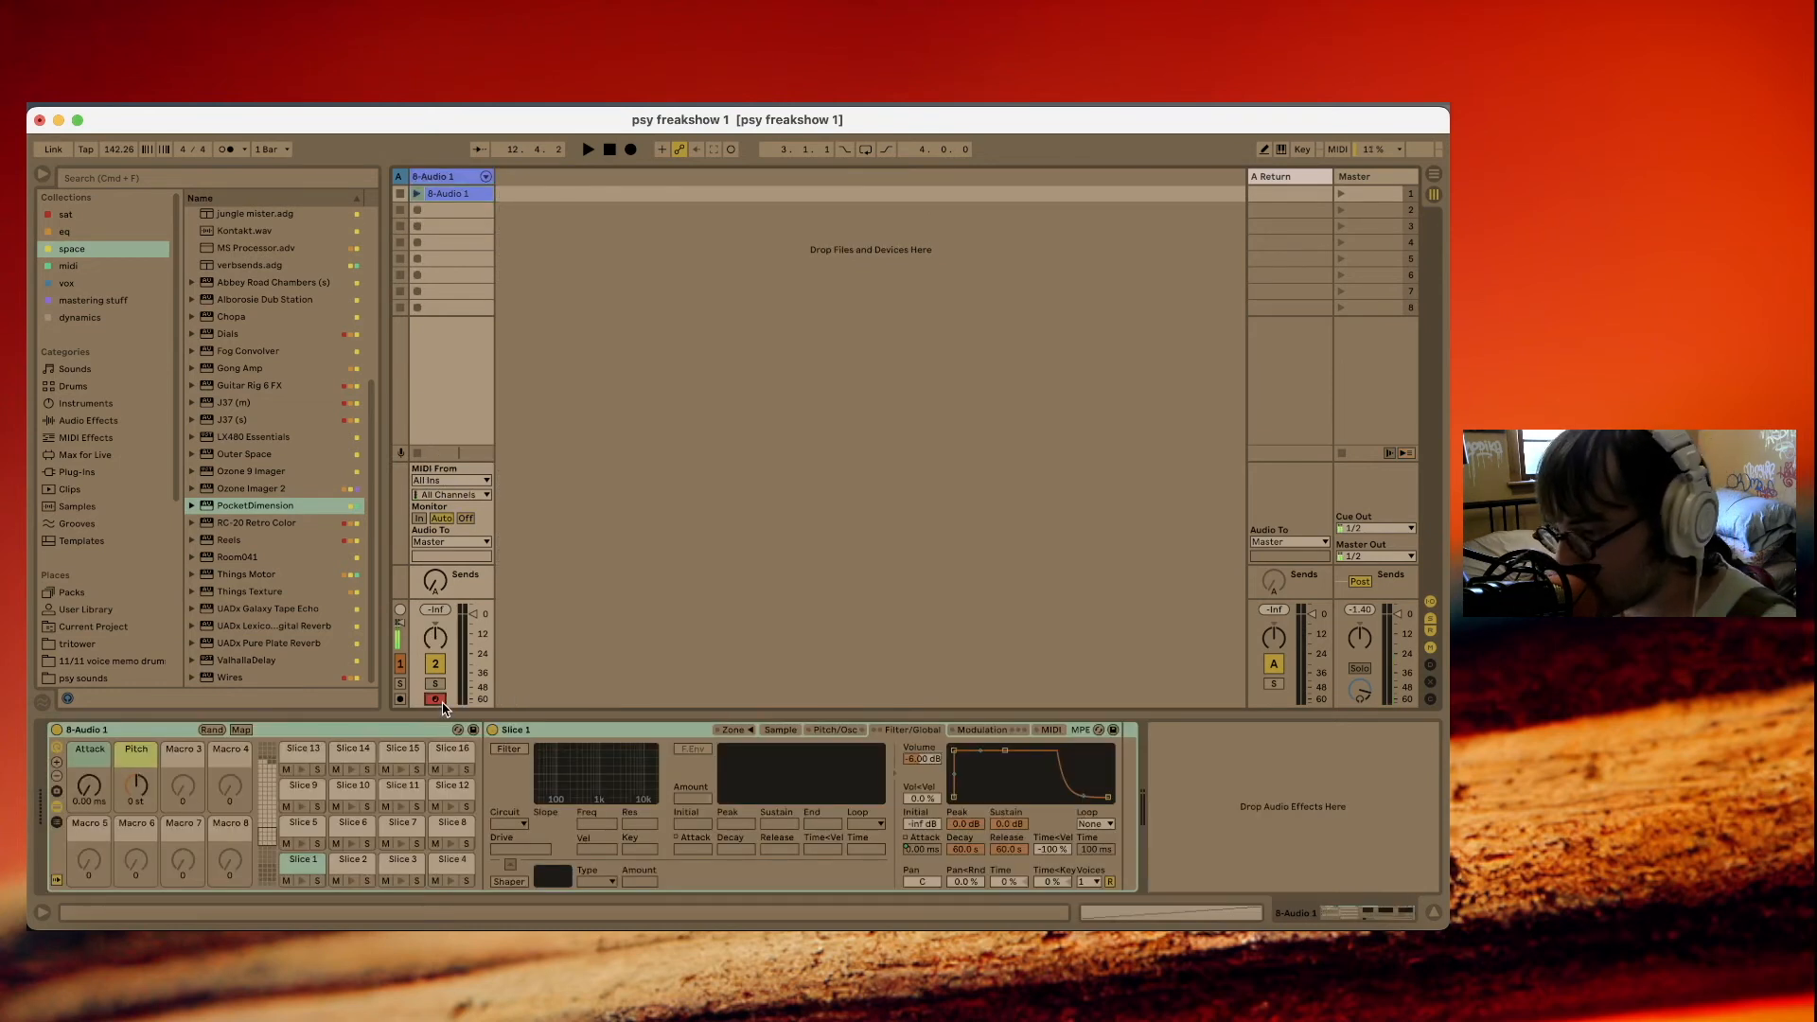
Add a Drum Rack track before the sliced 8-Audio 1 track and delete the clip in 8-Audio 1's first slot.
{"action": "left_click", "coordinate": [458, 180]}
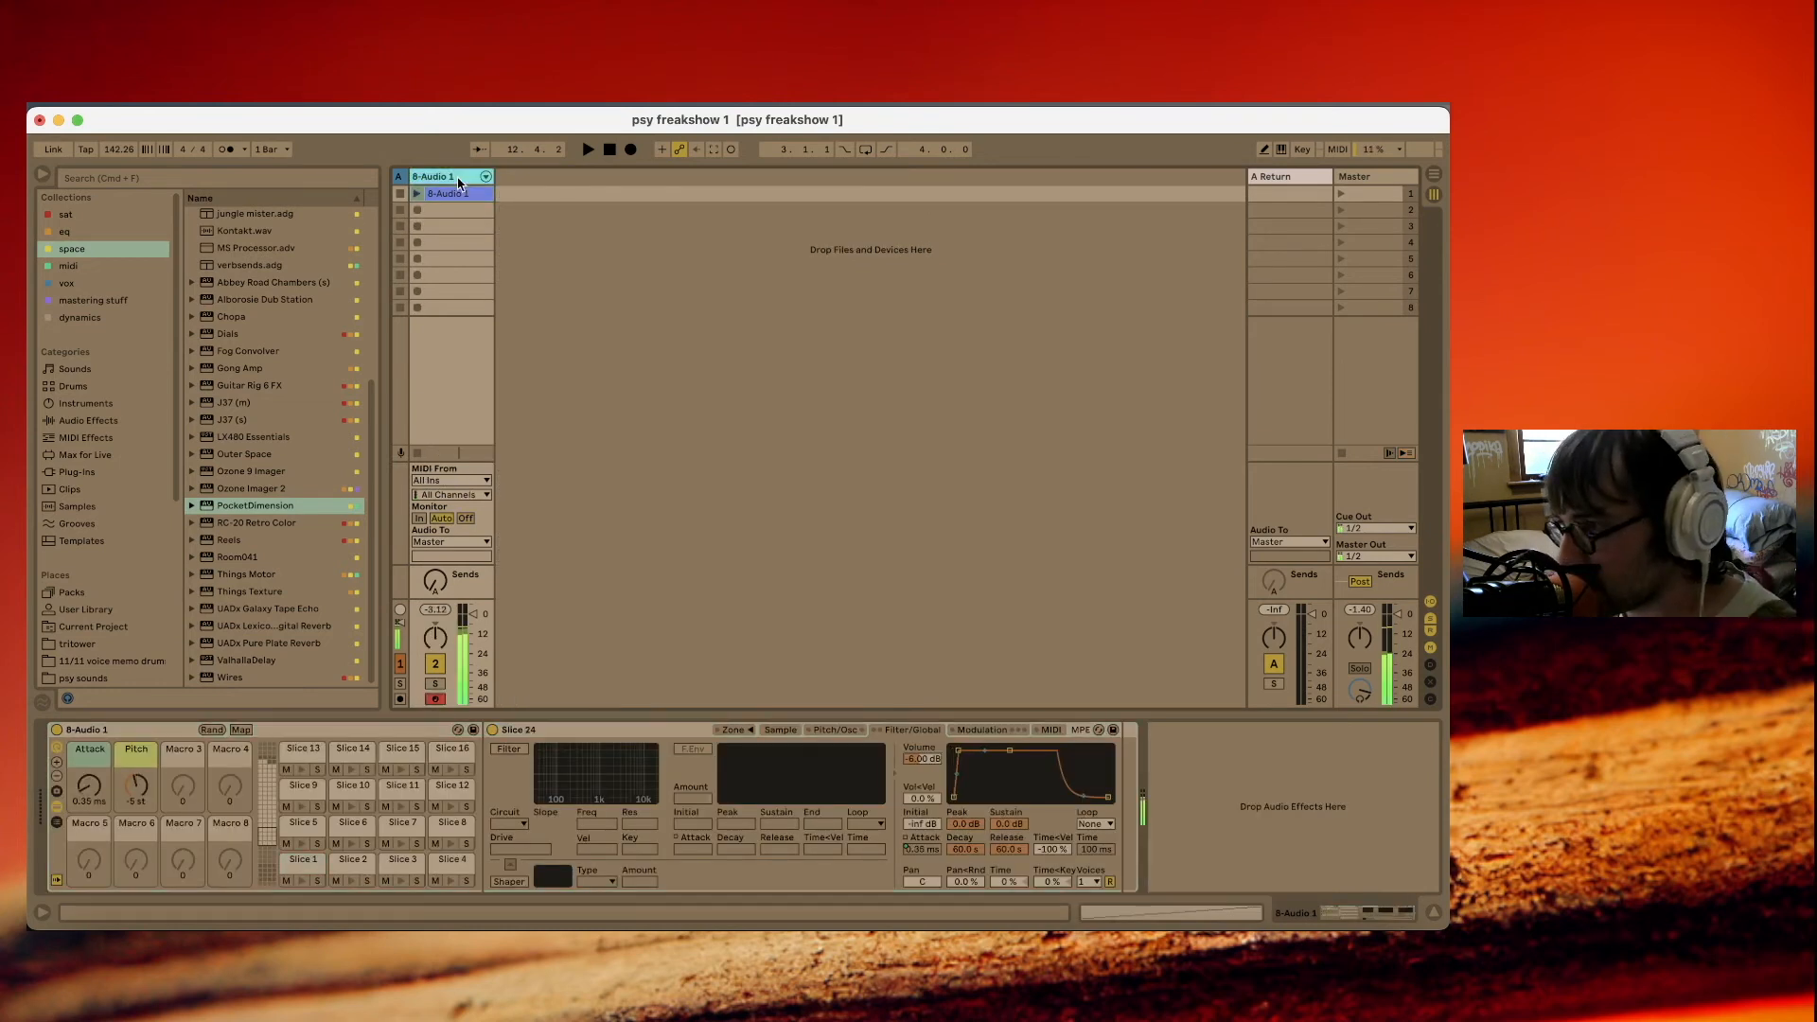
{"action": "key", "text": "super+z"}
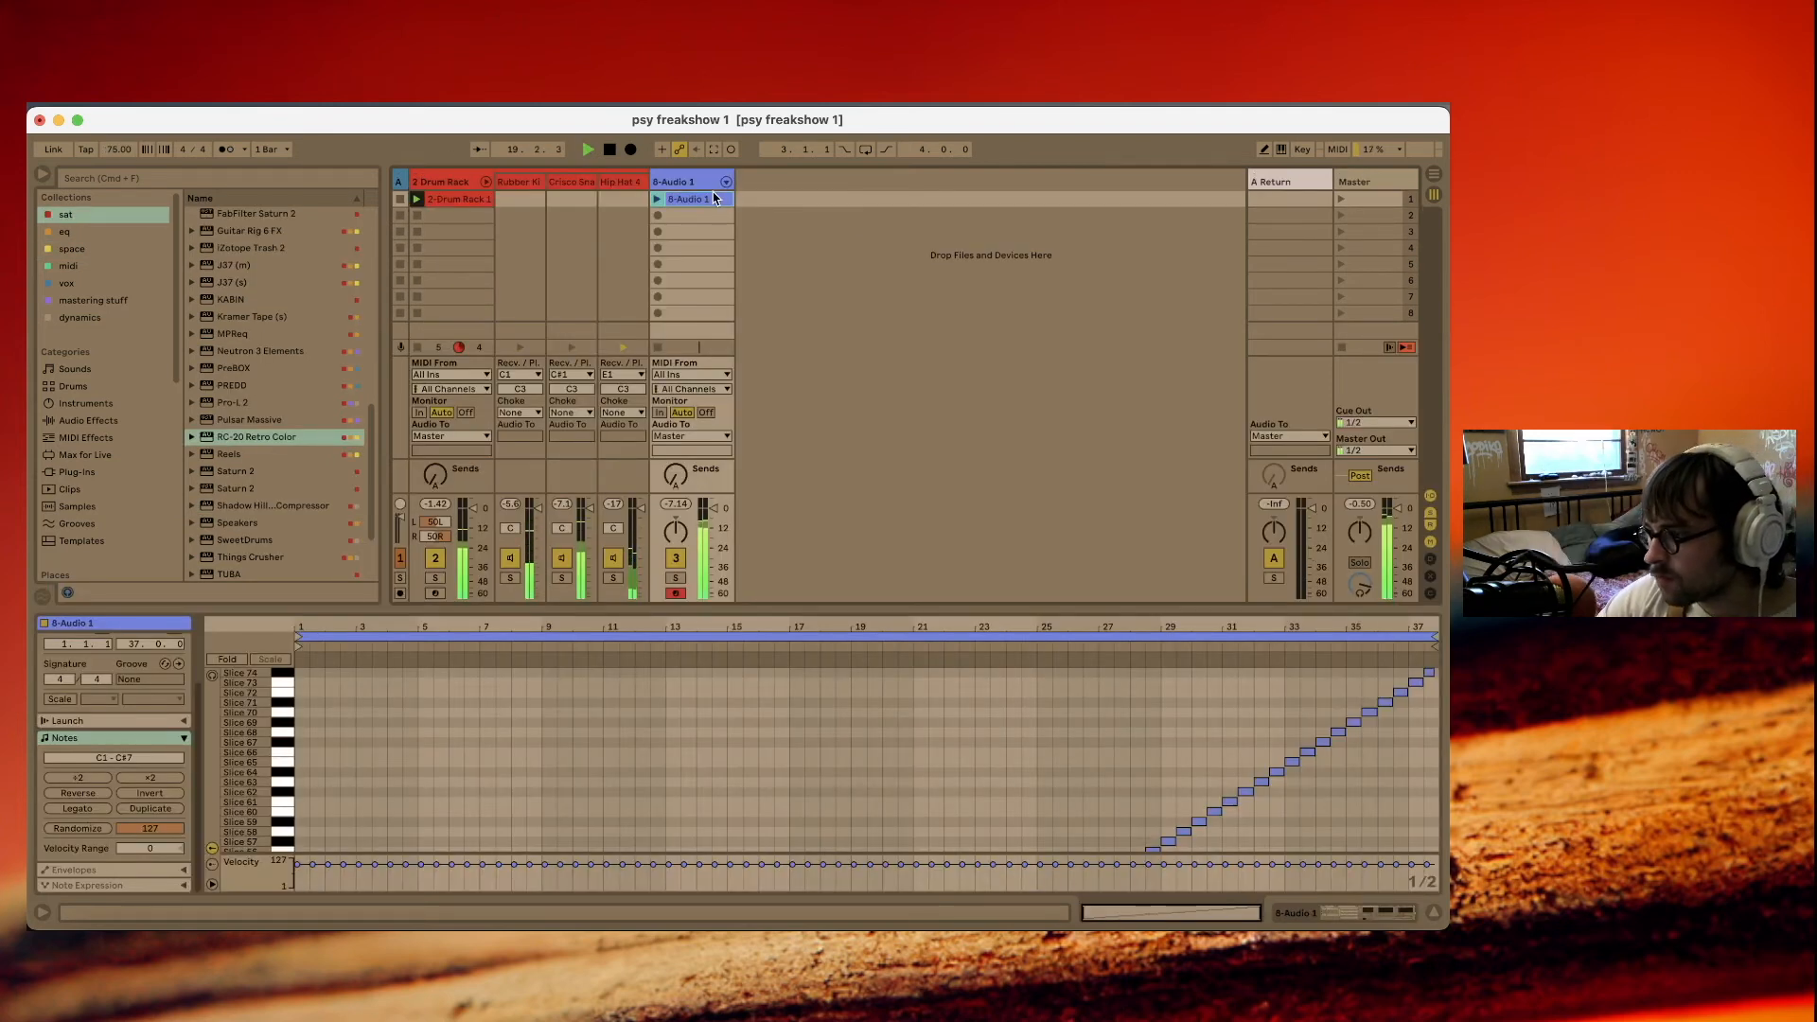
{"action": "key", "text": "BackSpace"}
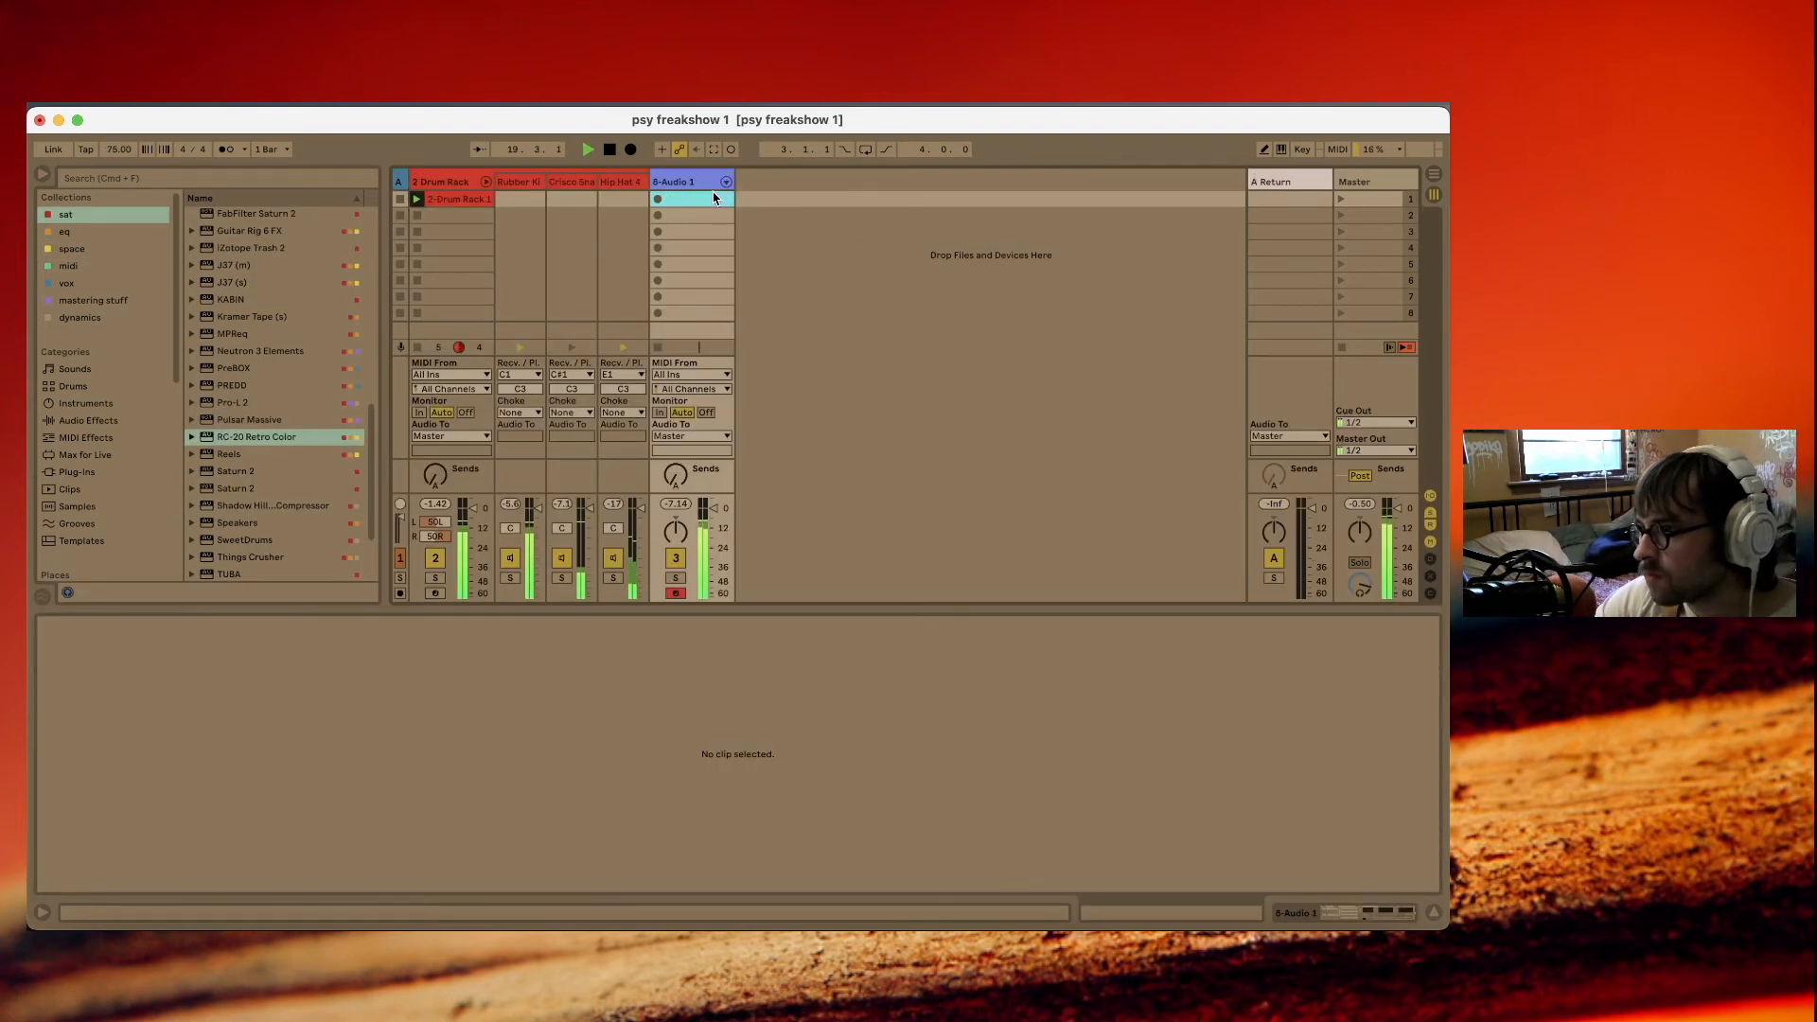
{"action": "left_click", "coordinate": [1328, 913]}
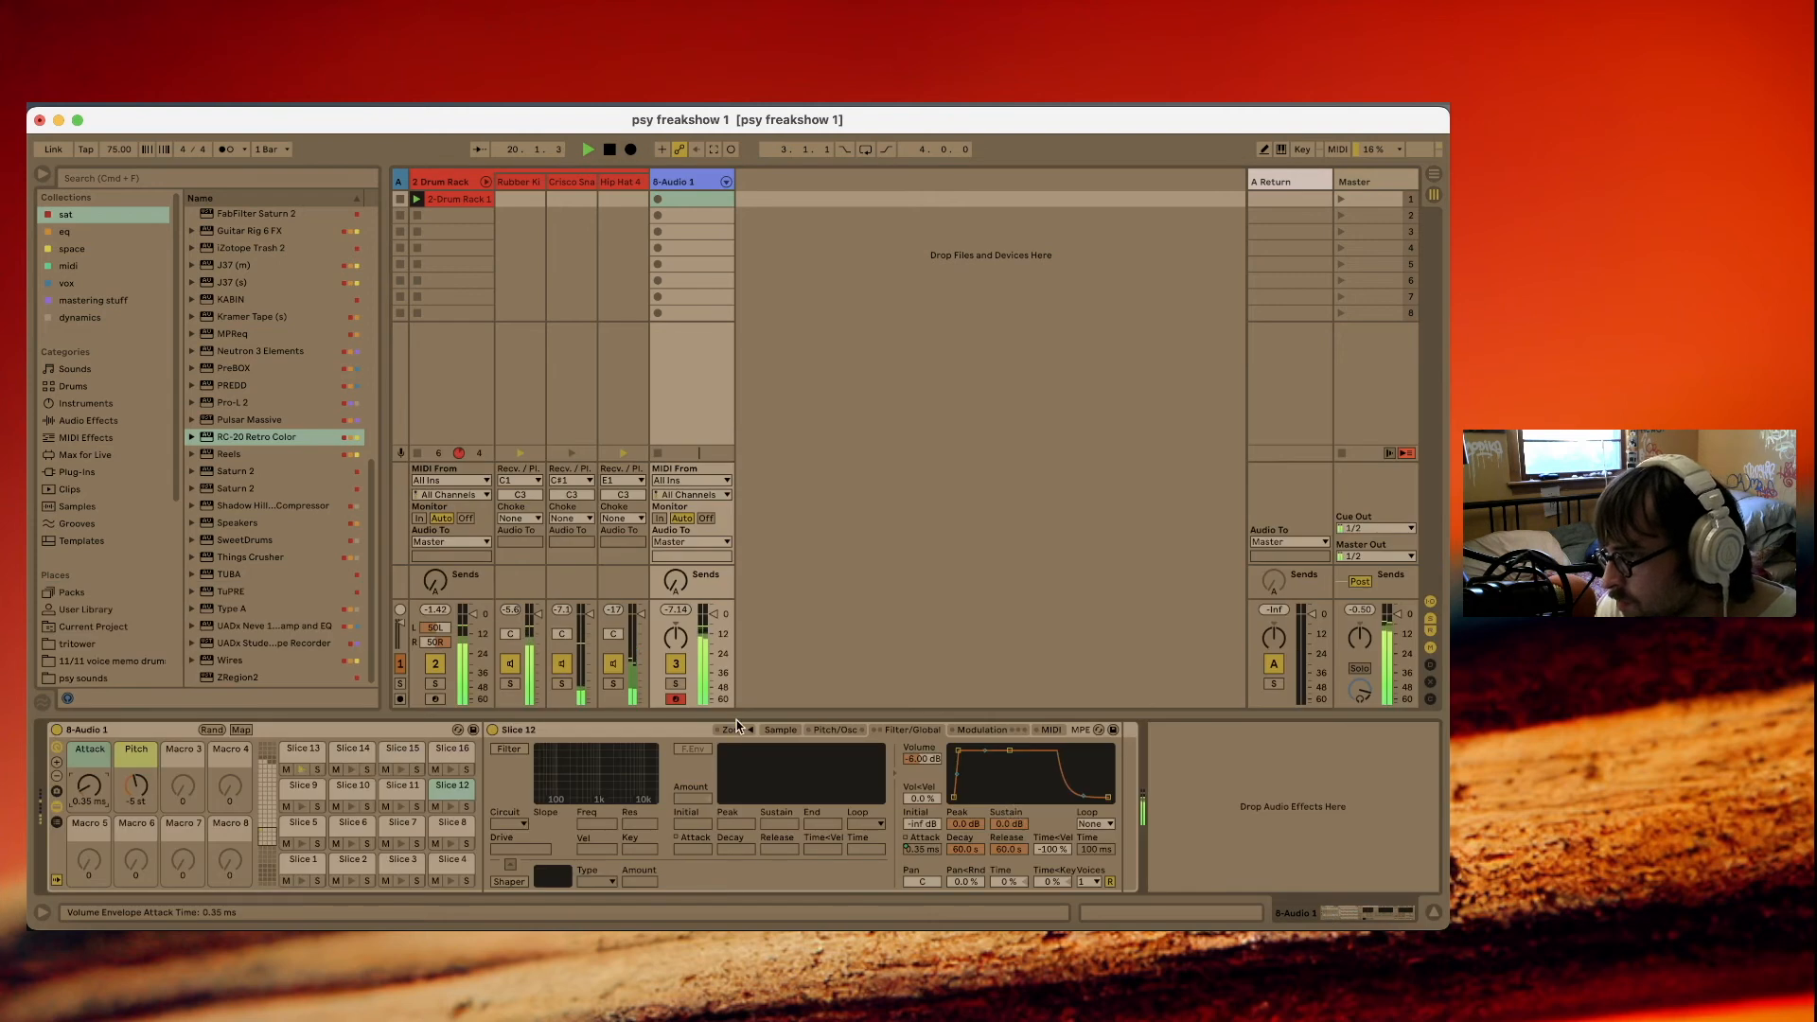